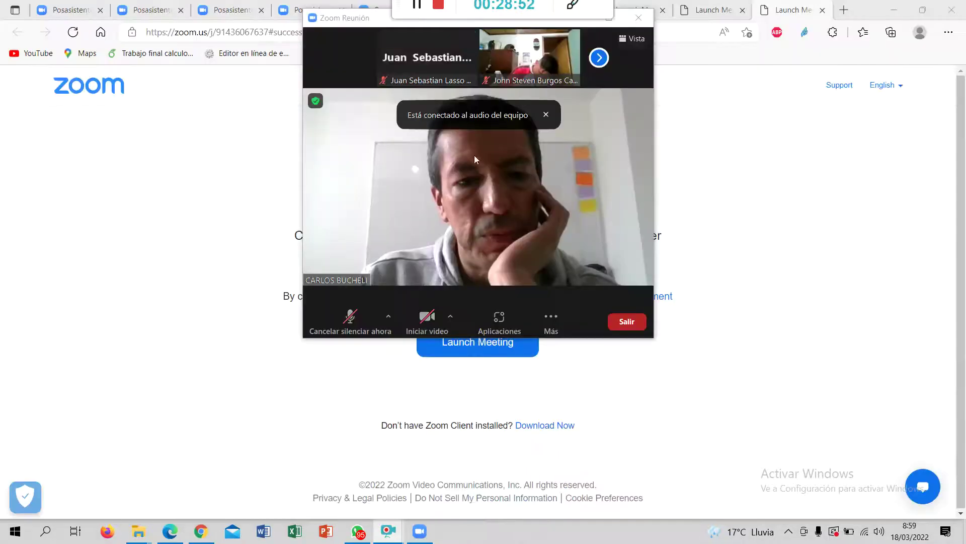
- Enlarge the Zoom meeting to full screen and start the video
double_click(515, 191)
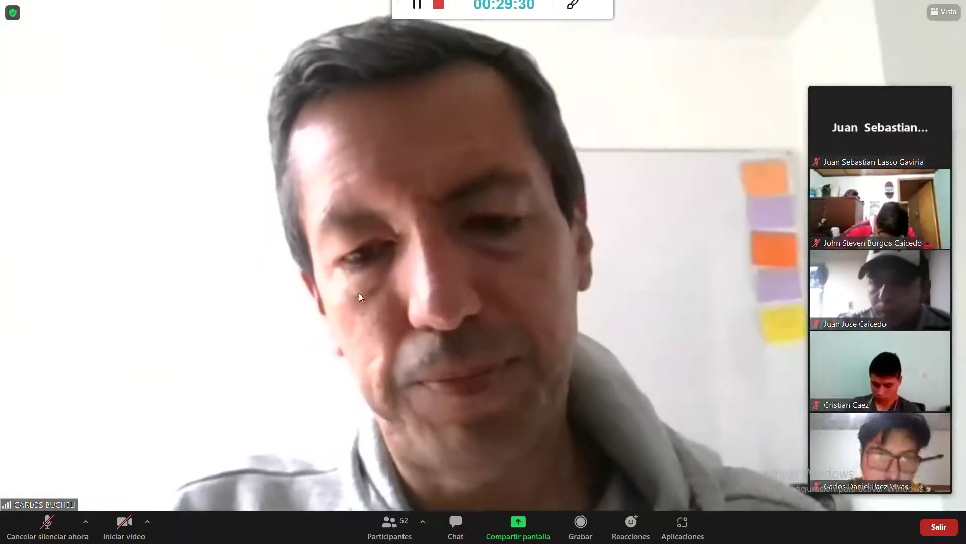
left_click(121, 536)
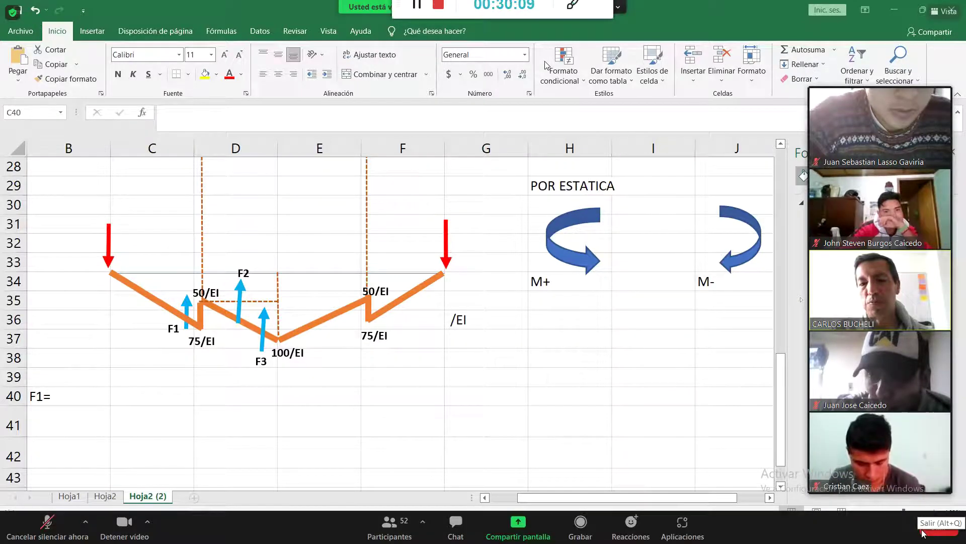
- Calculate F3 in C42 with the formula +50*3/2
mouse_move(808, 416)
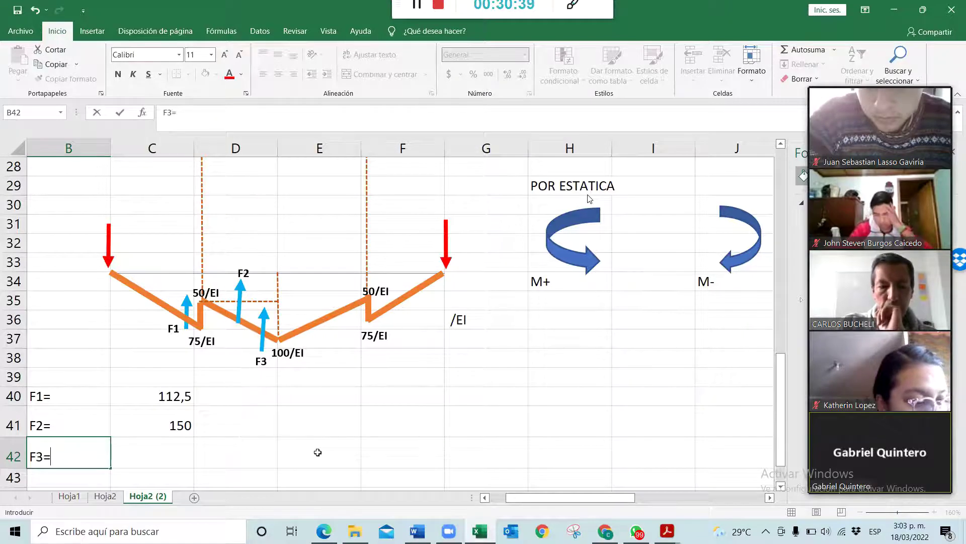
key("Tab")
type("+")
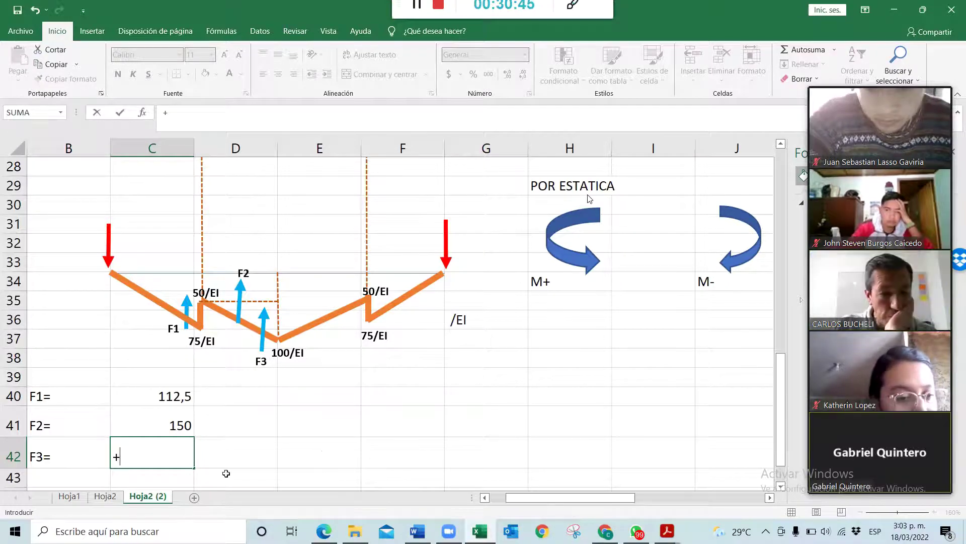
type("50*3/")
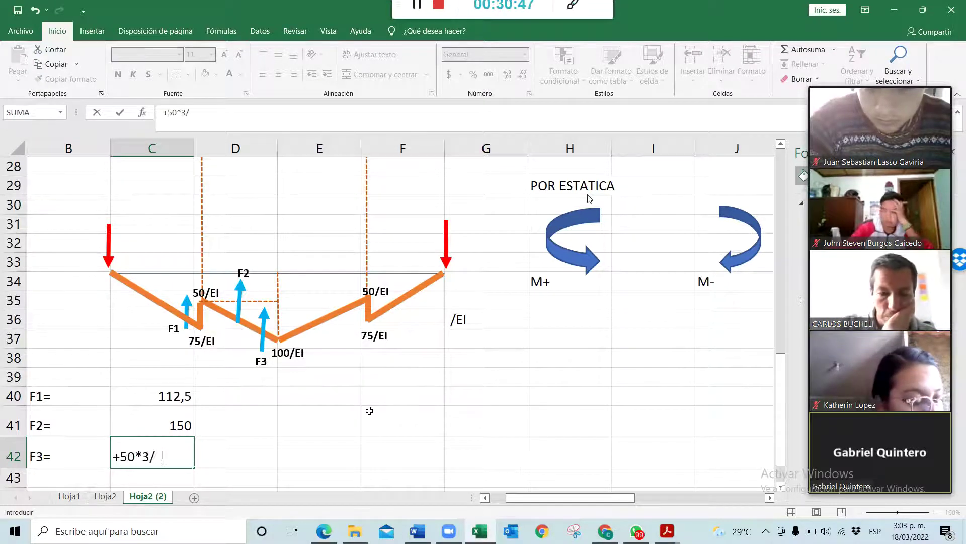
type("2")
key("Return")
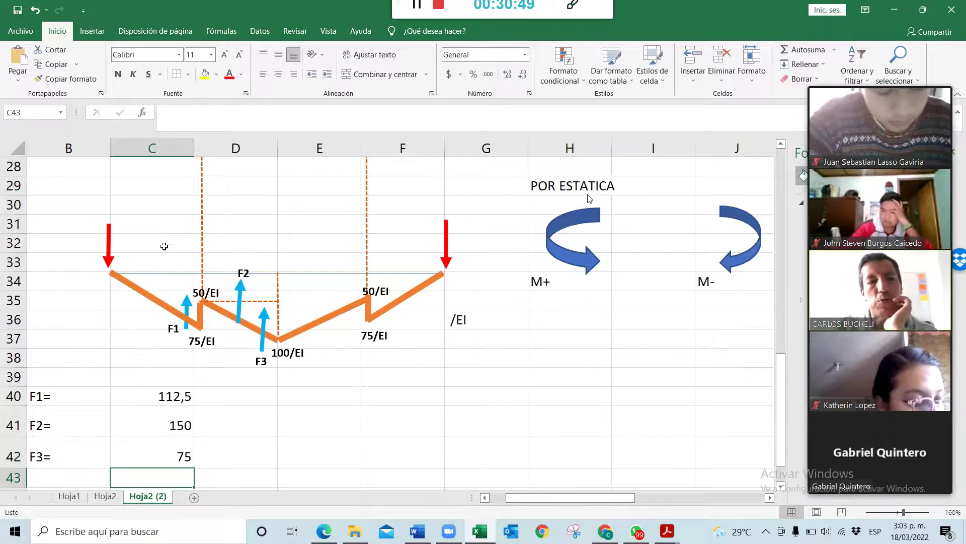
- Total F1, F2 and F3 in C43 with AutoSum and clear the leftover values in B44:D44
left_click(127, 217)
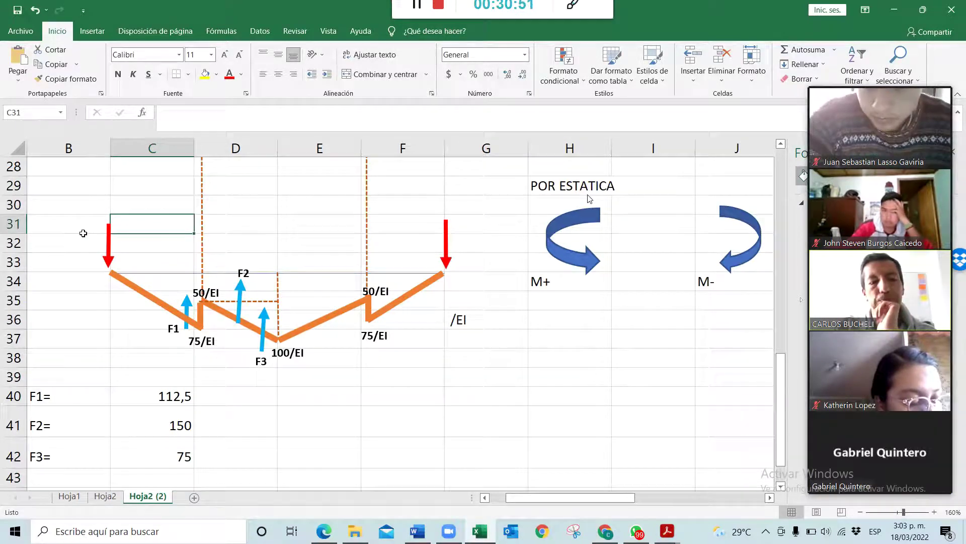
left_click(187, 475)
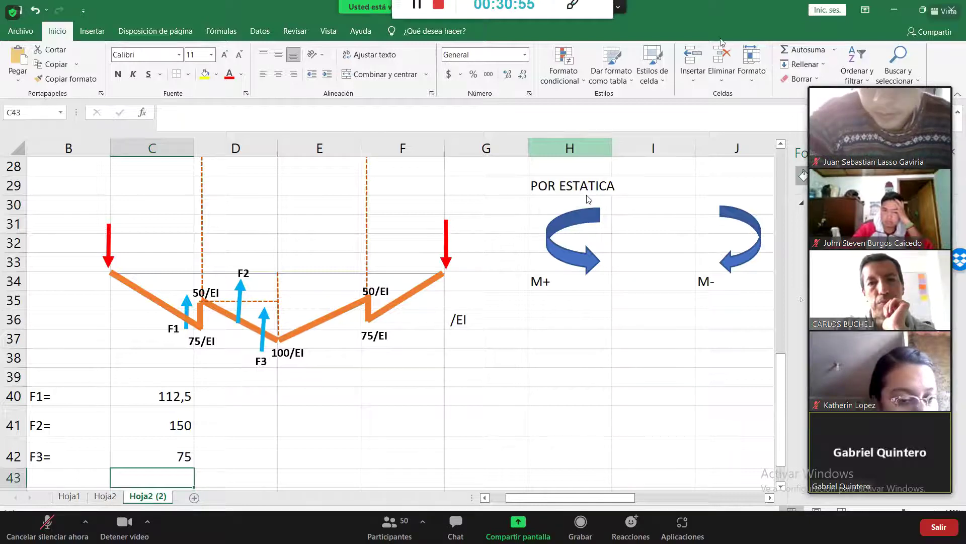
left_click(794, 54)
key("Return")
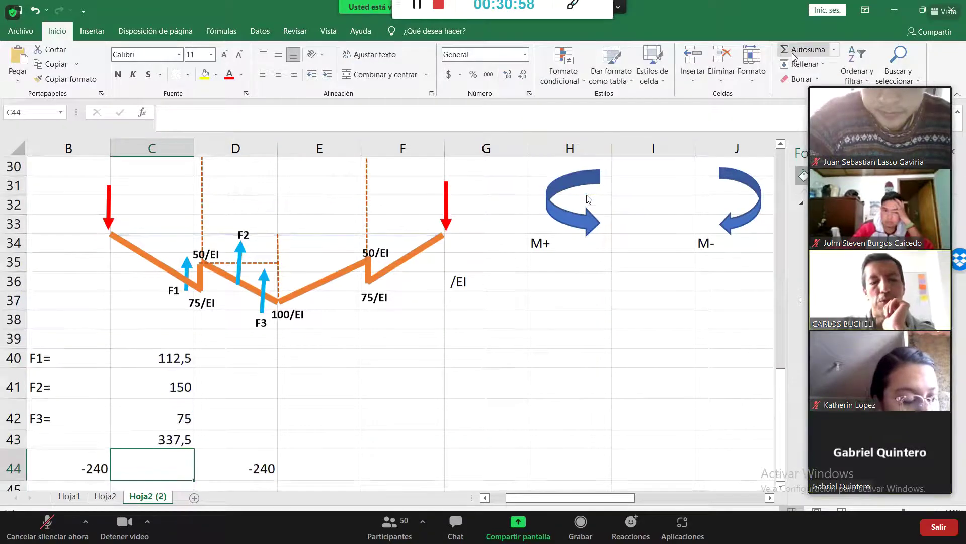
left_click_drag(83, 468, 221, 455)
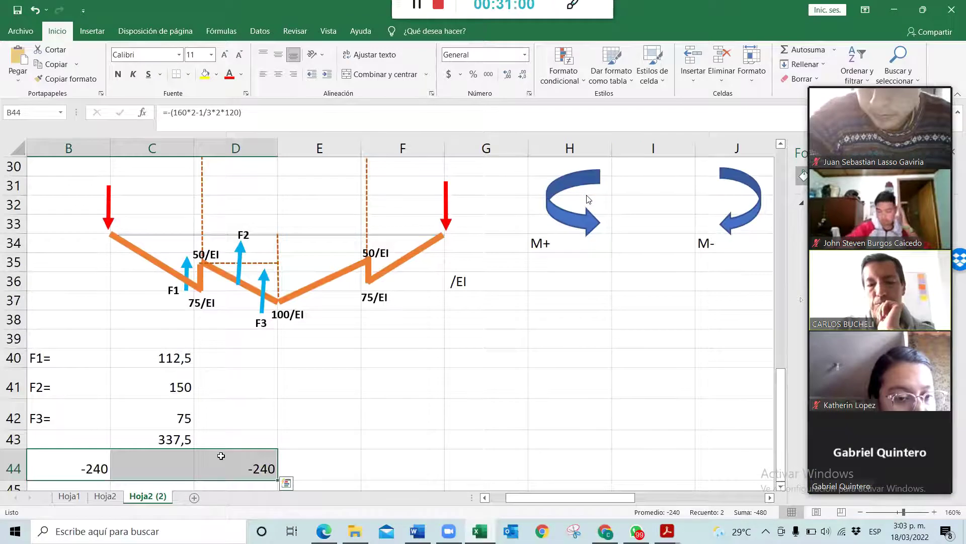
key("Delete")
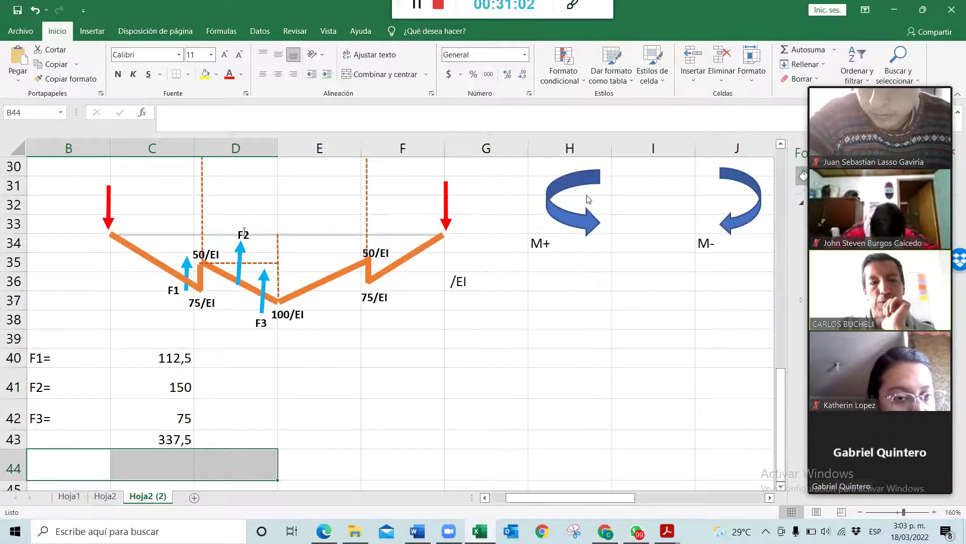
- Enter 337,5 in C31 and G31 beside the two red reaction arrows
left_click(152, 192)
type("337,5")
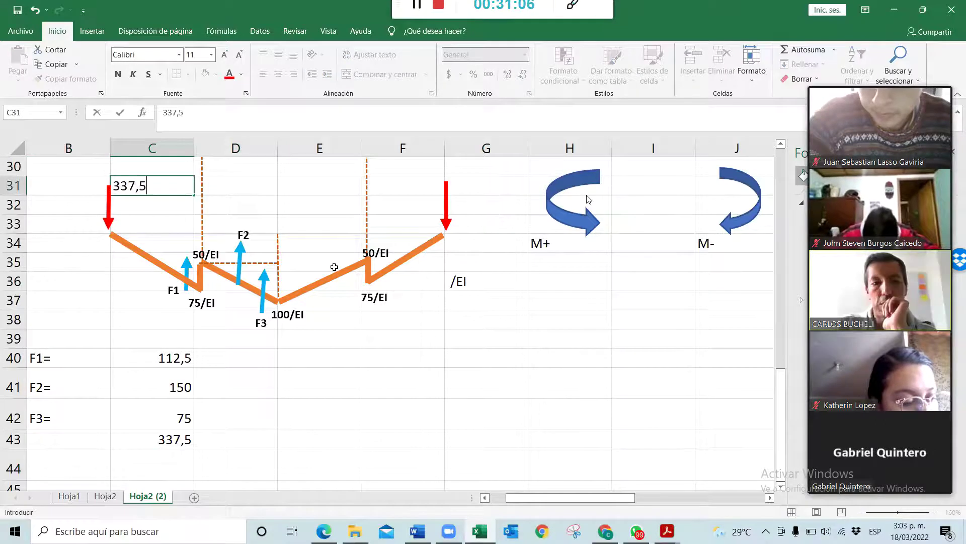
key("Return")
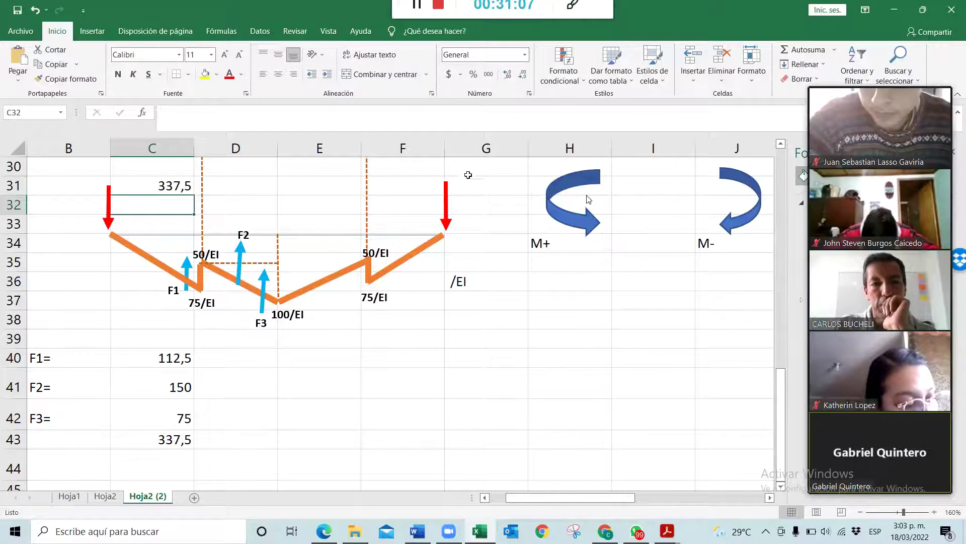
left_click(462, 195)
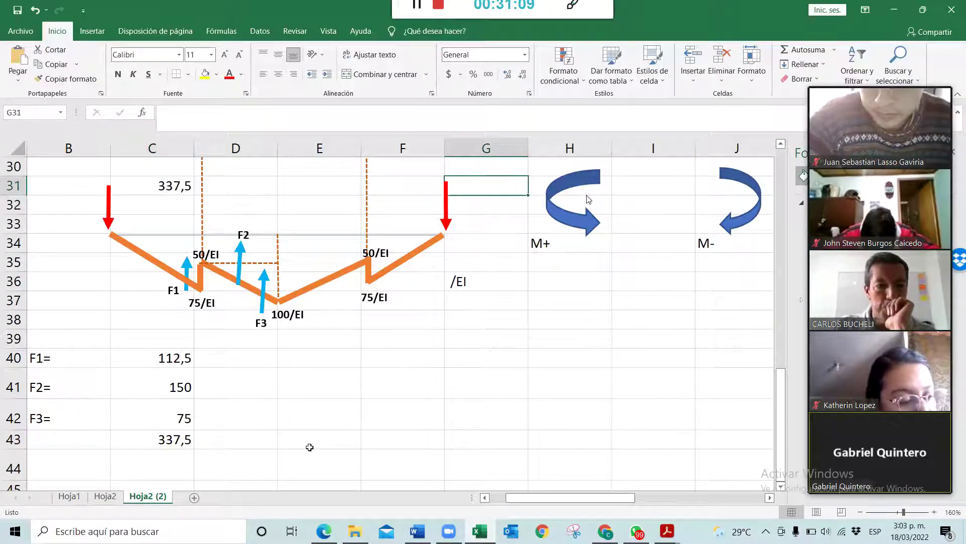
type("337")
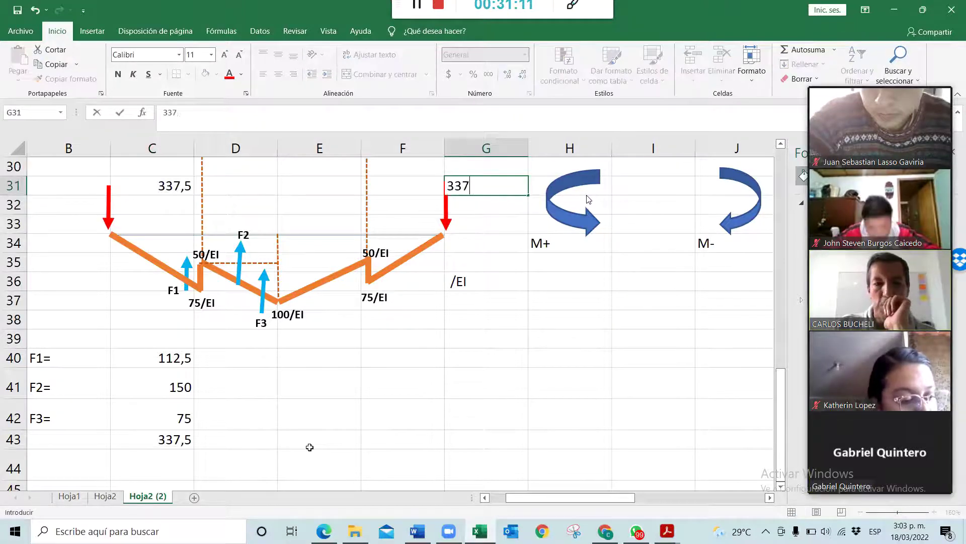
type(",5")
key("Return")
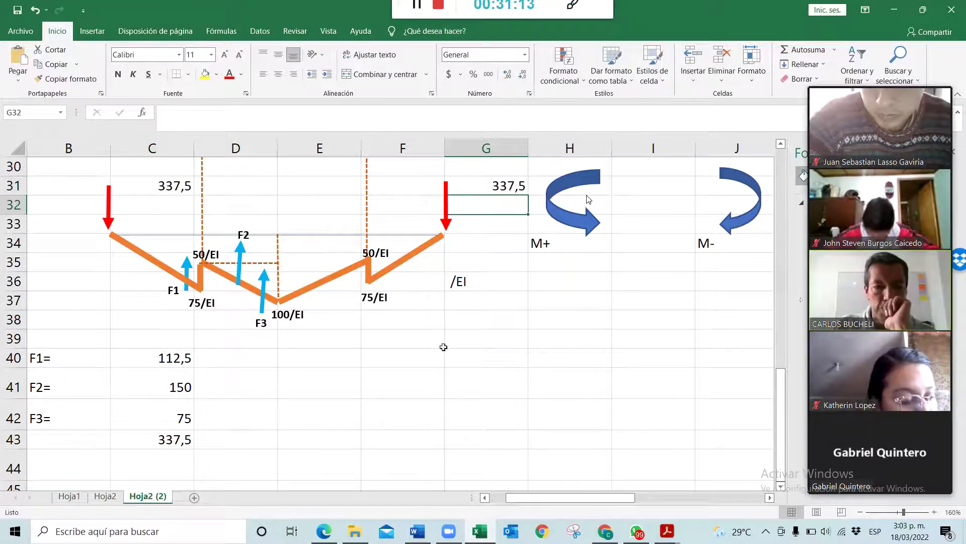
- Append /EI1 to the reaction value in C31
scroll(443, 347, "down", 3)
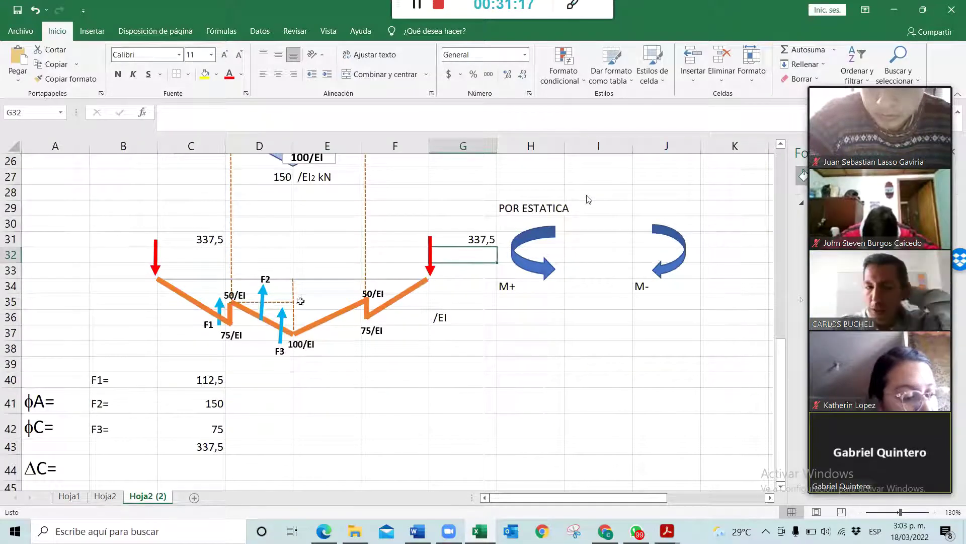
left_click(189, 239)
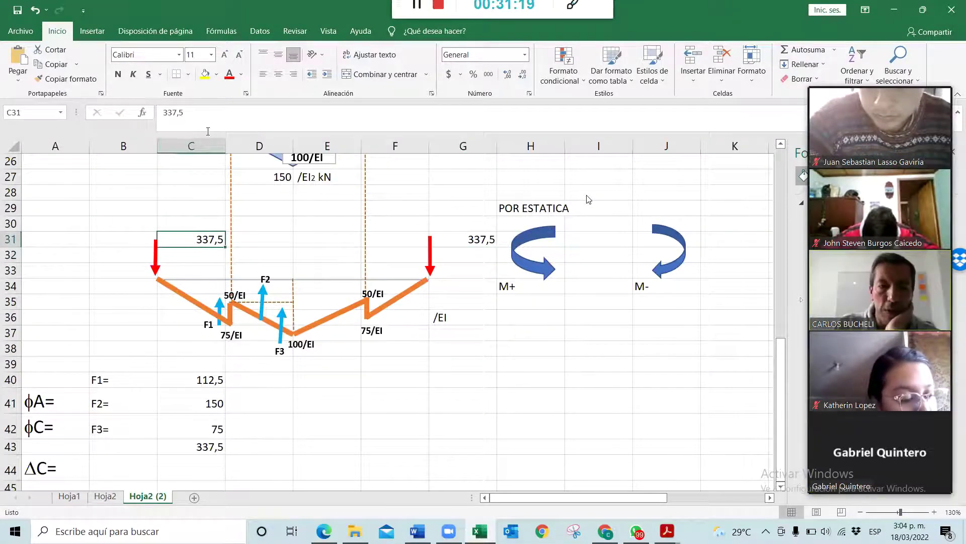
double_click(176, 239)
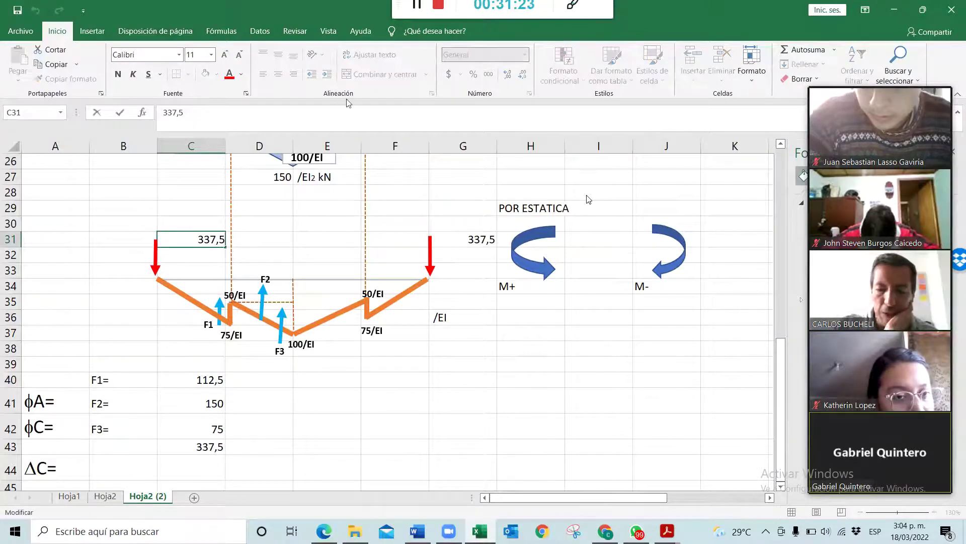
type("/EI")
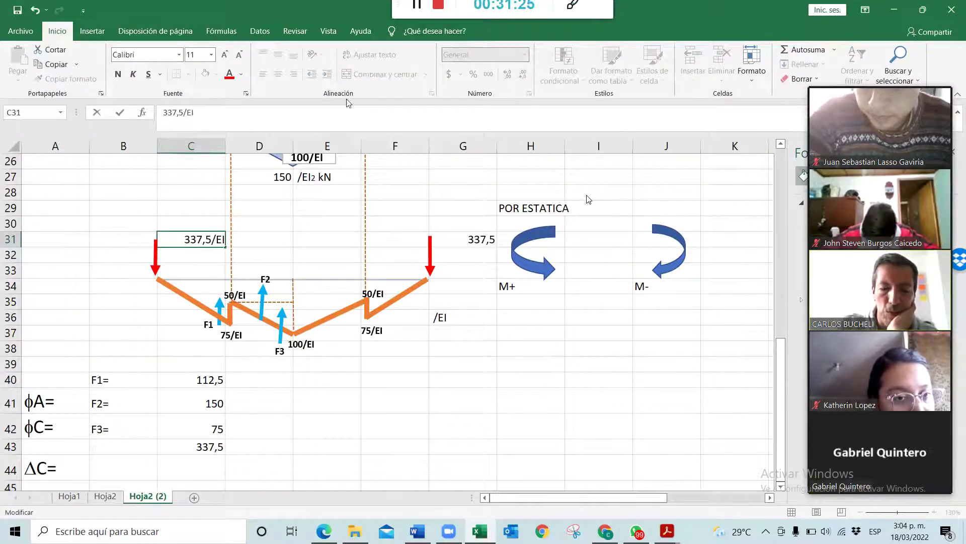
key("Return")
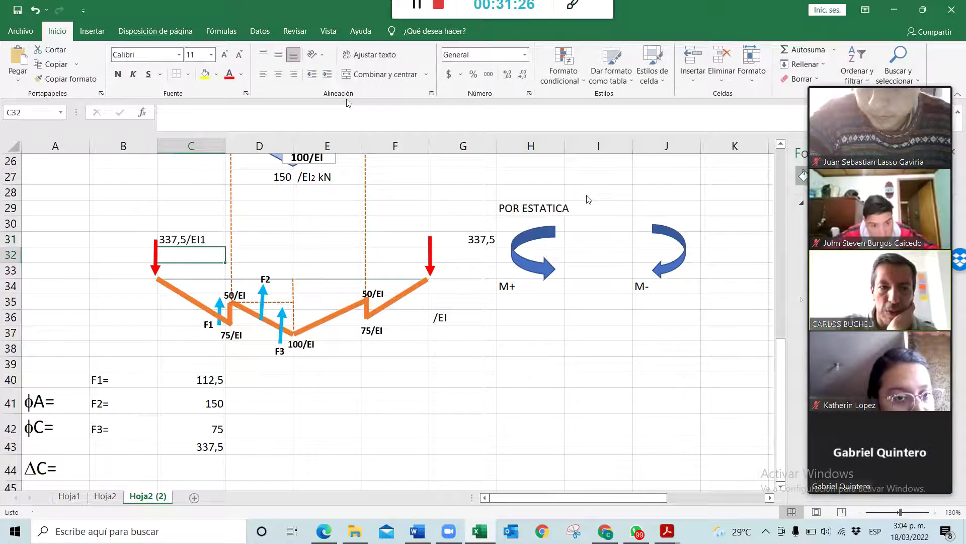
- Append /EI1 to the reaction value in G31 and add leading space to shift it off the arrow
left_click(482, 246)
left_click(269, 120)
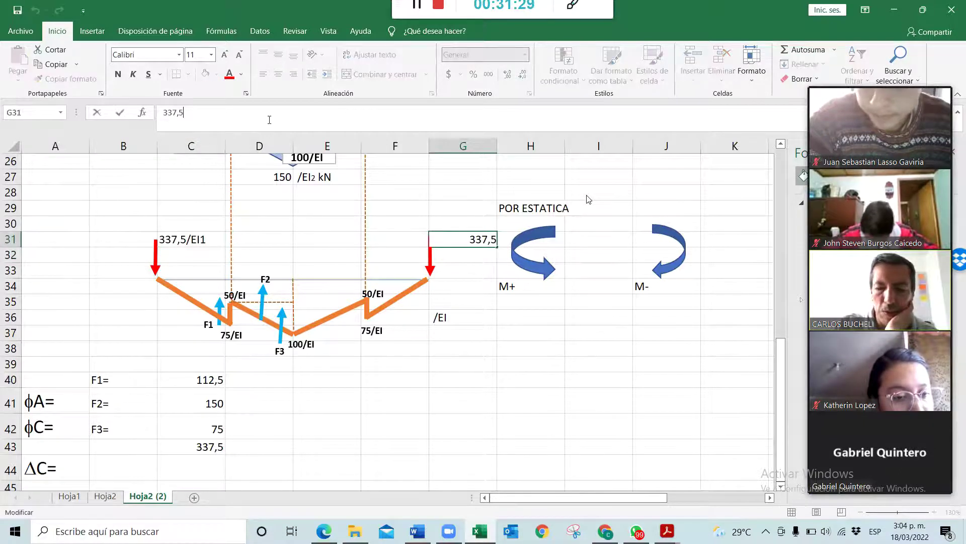
type("/EI1")
key("Return")
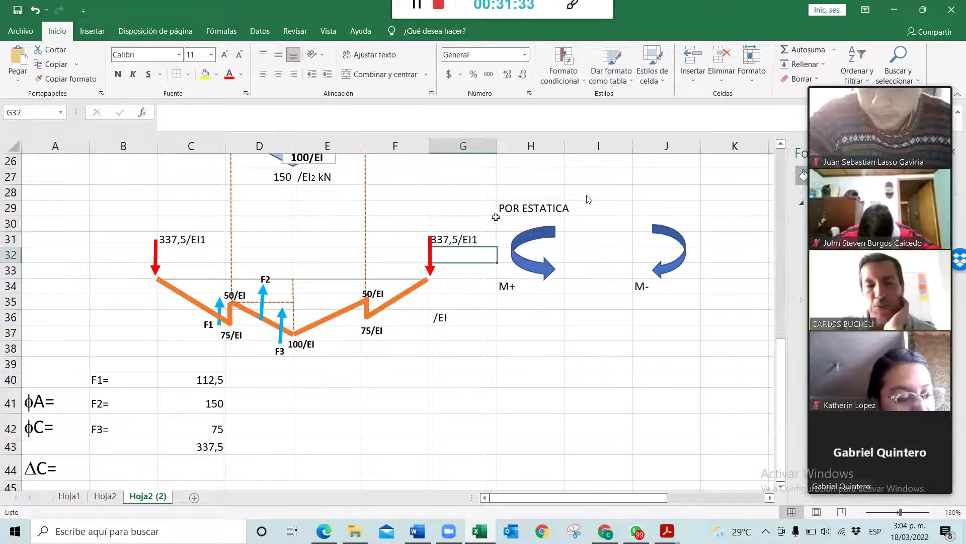
left_click(463, 238)
left_click(217, 126)
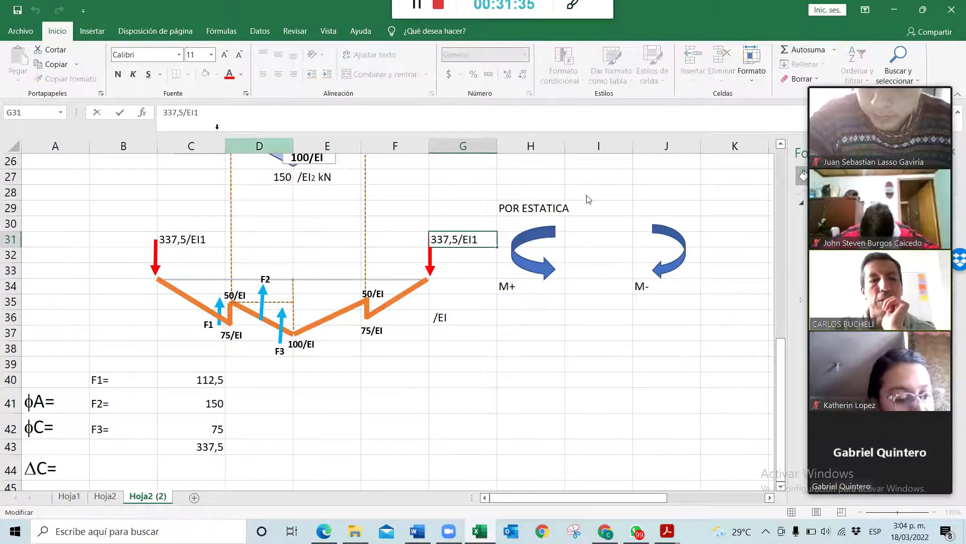
key("Return")
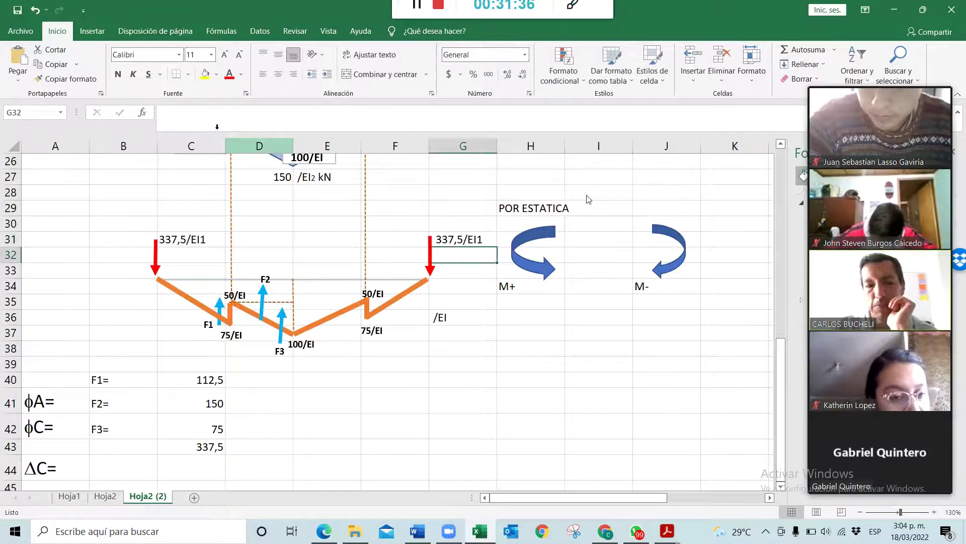
- Move the φA, φC and ΔC labels from A41:A44 down to A48:A51
left_click(392, 394)
left_click_drag(48, 403, 45, 467)
scroll(27, 458, "down", 4)
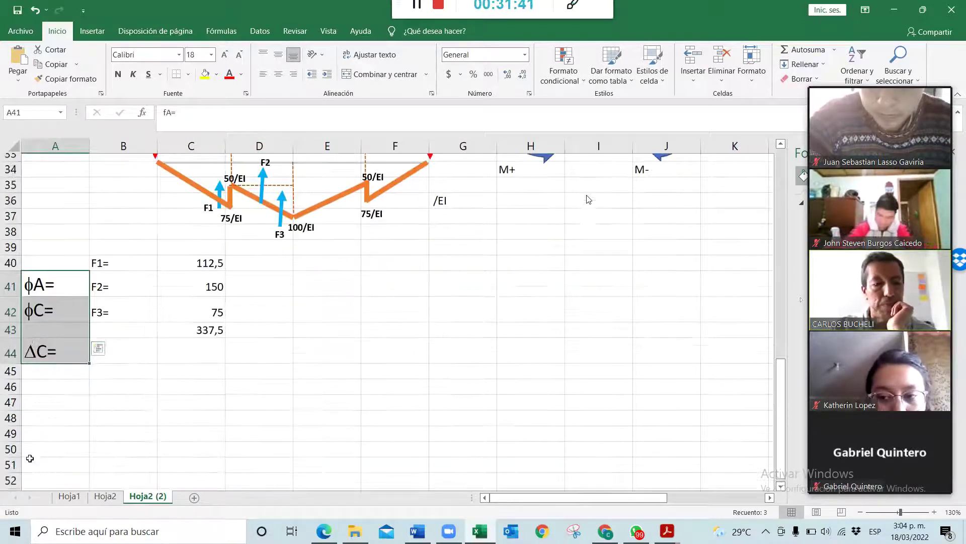
left_click_drag(65, 295, 66, 403)
left_click(371, 380)
scroll(347, 380, "up", 1)
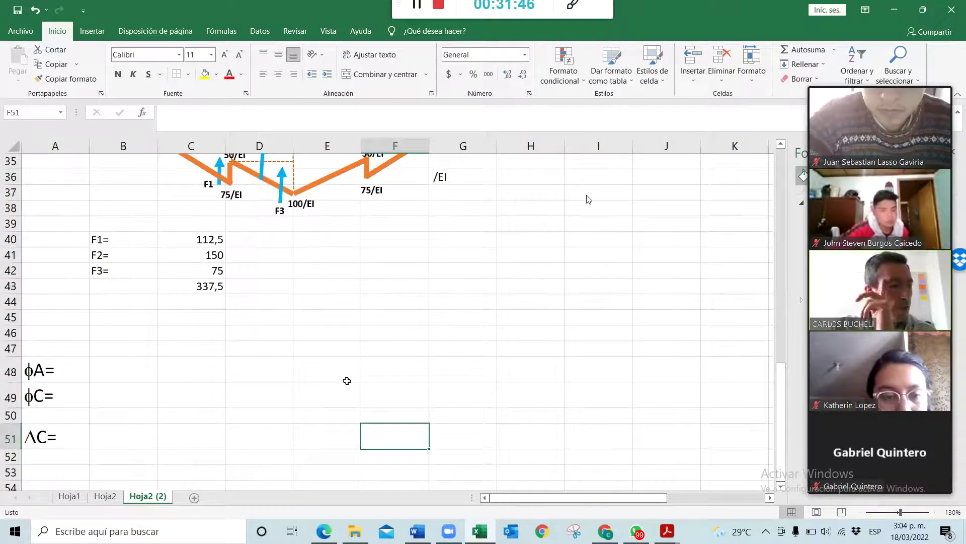
- Add the note "(Equivale a calcular el momento en eses punto c/L)" after ΔC= in A49
scroll(346, 380, "up", 3)
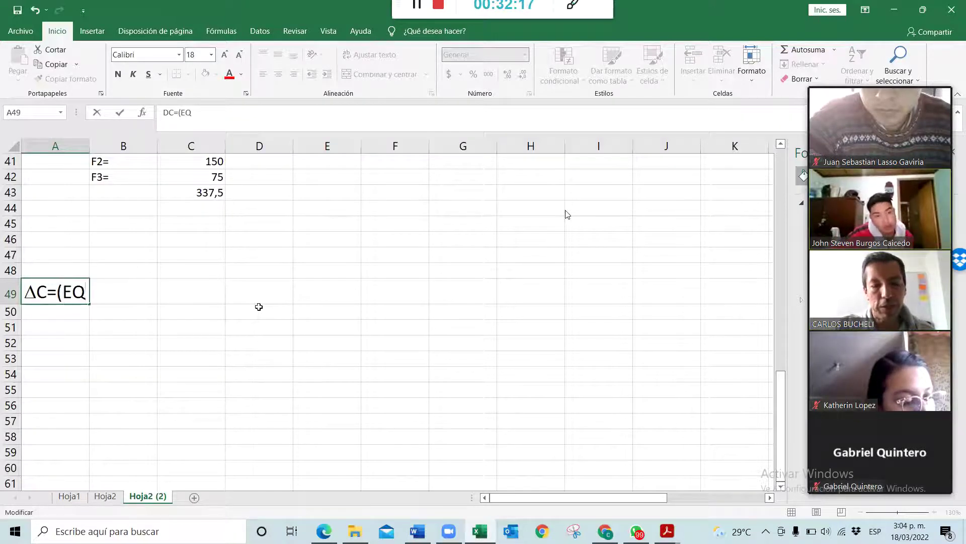
type("quivale a calcular el momento en es")
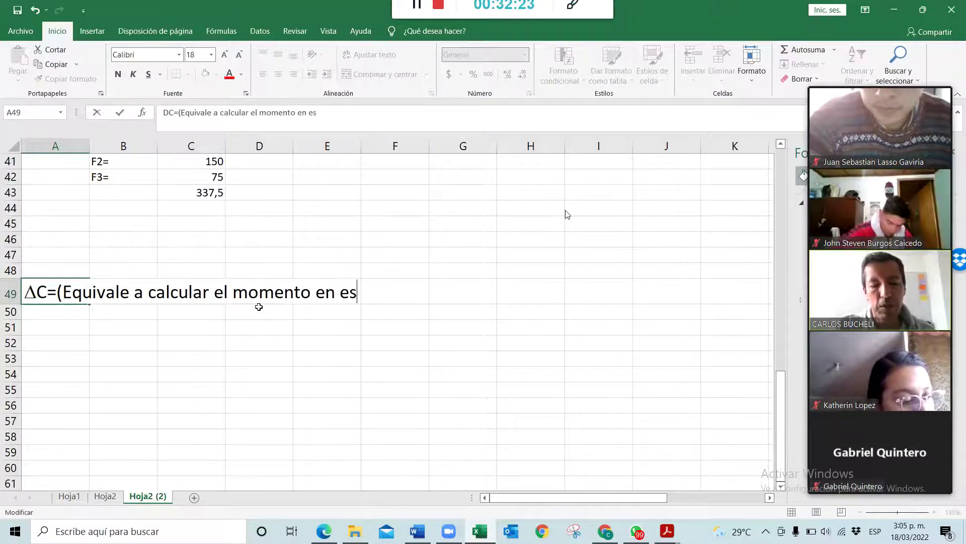
type("unto c/L")
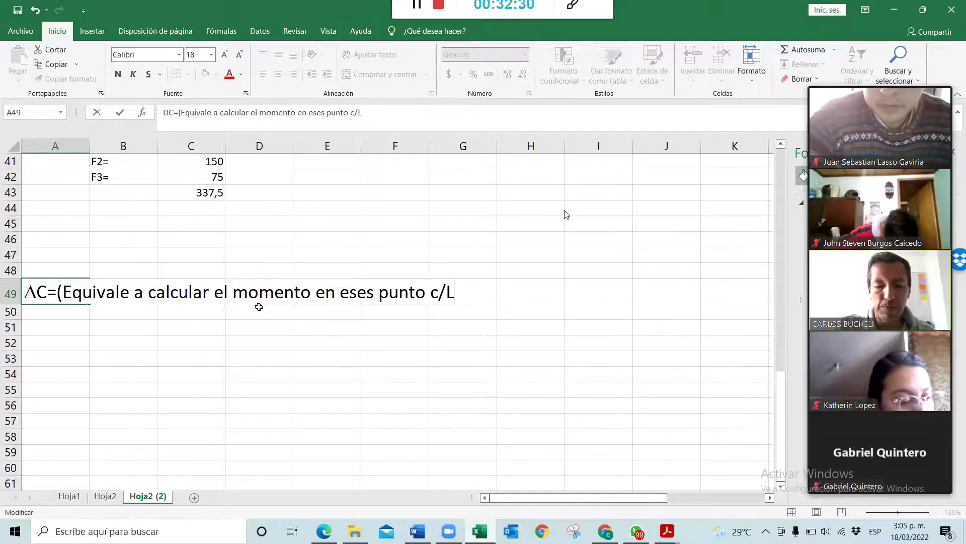
key("Return")
- Reduce the font size of the parenthetical note in A49 to 10
key("Up")
left_click_drag(179, 113, 419, 120)
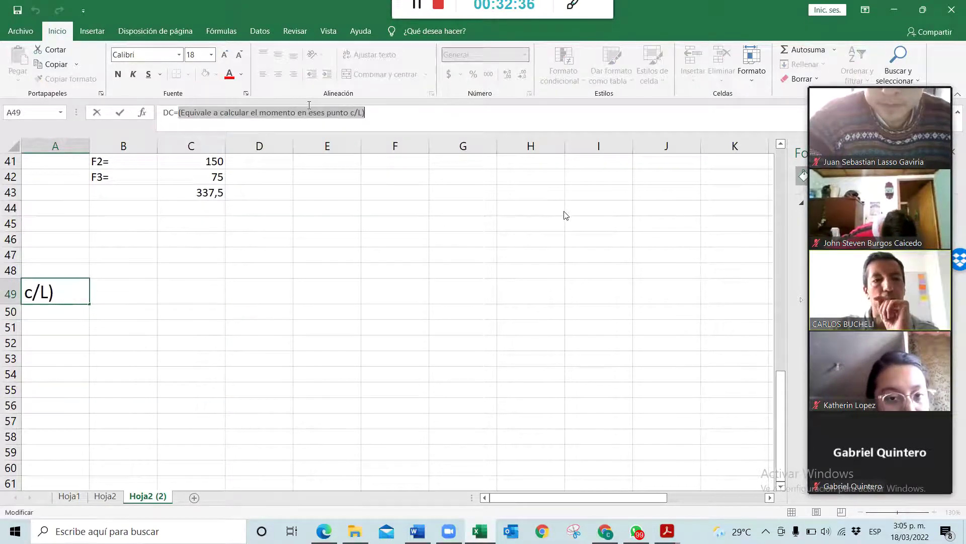
left_click(239, 55)
left_click(240, 55)
left_click(240, 55)
left_click(239, 55)
key("Return")
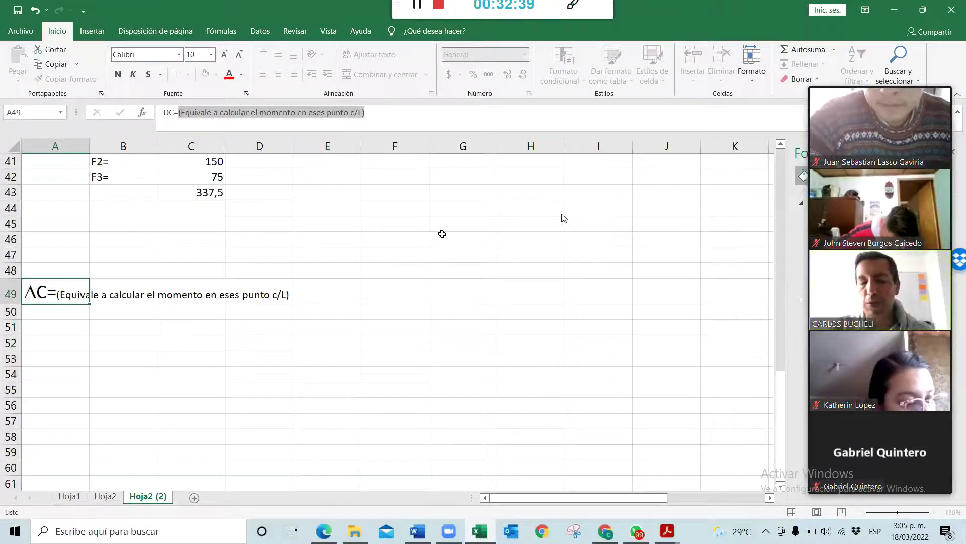
left_click(259, 358)
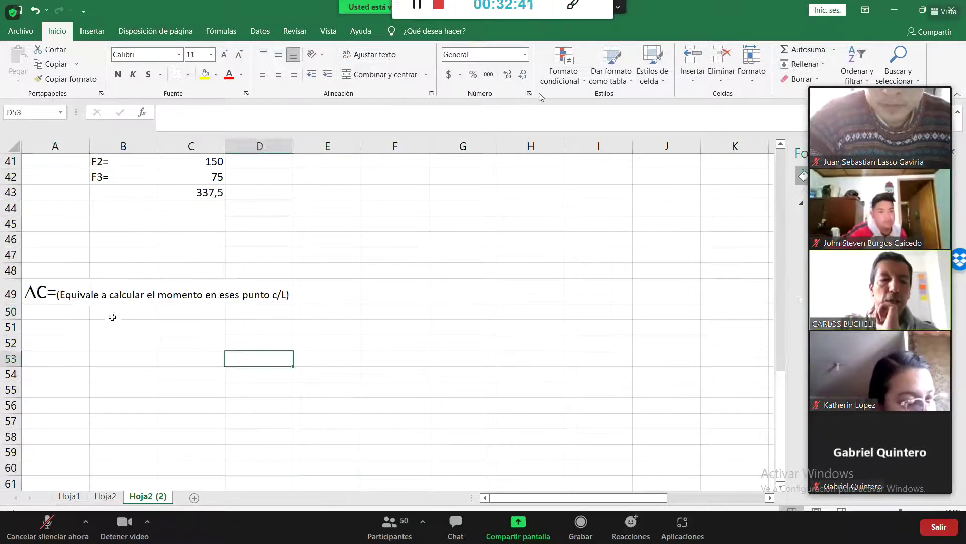
- Copy the ΔC entry from A49 into A50 and remove the parenthetical note from the copy
left_click(57, 298)
left_click_drag(90, 304, 83, 323)
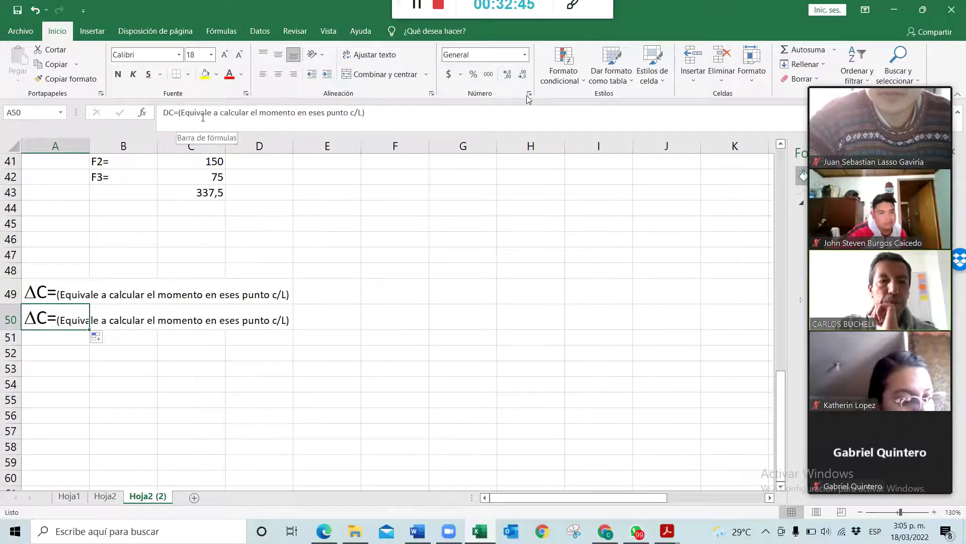
left_click_drag(179, 112, 366, 112)
key("BackSpace")
key("Return")
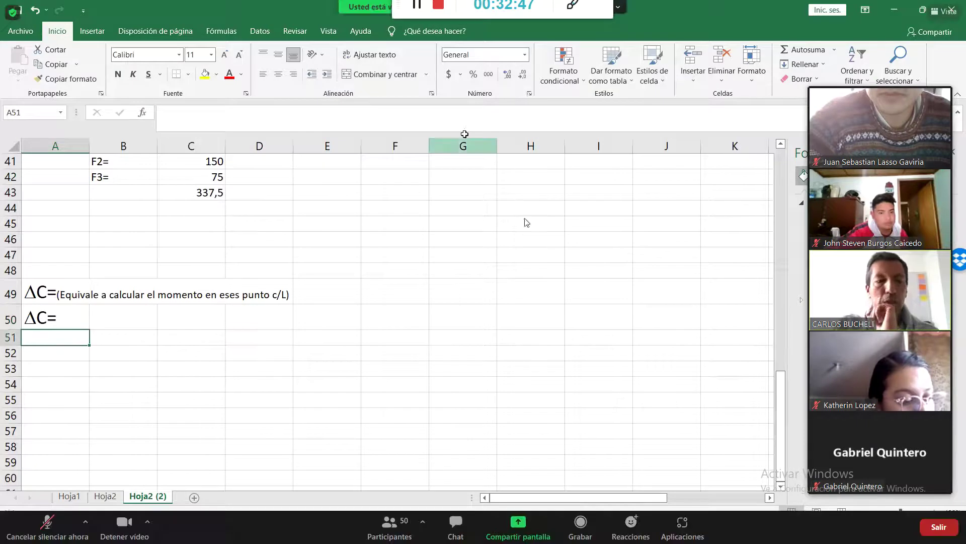
- Look through the meeting participants' videos in grid view and restore the vertical video strip
left_click(869, 81)
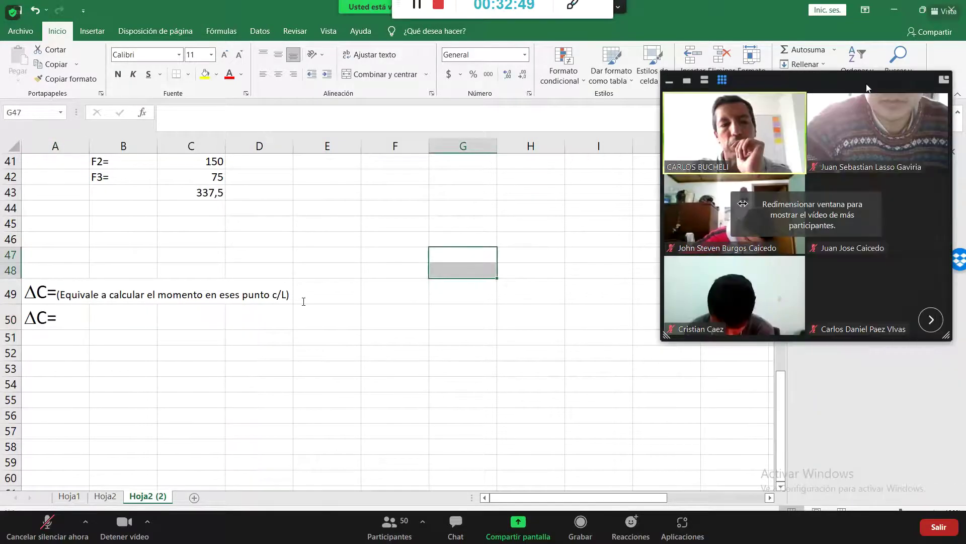
left_click(931, 328)
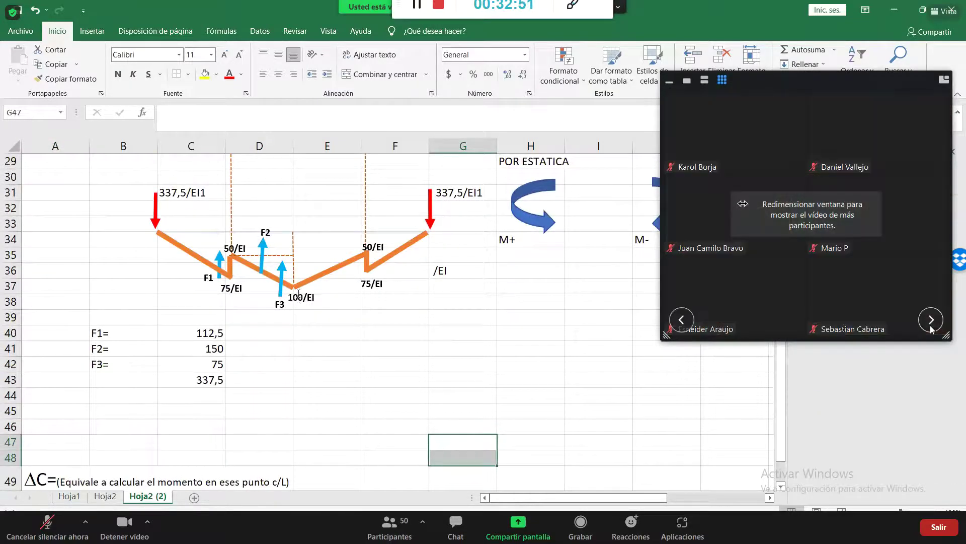
left_click(930, 327)
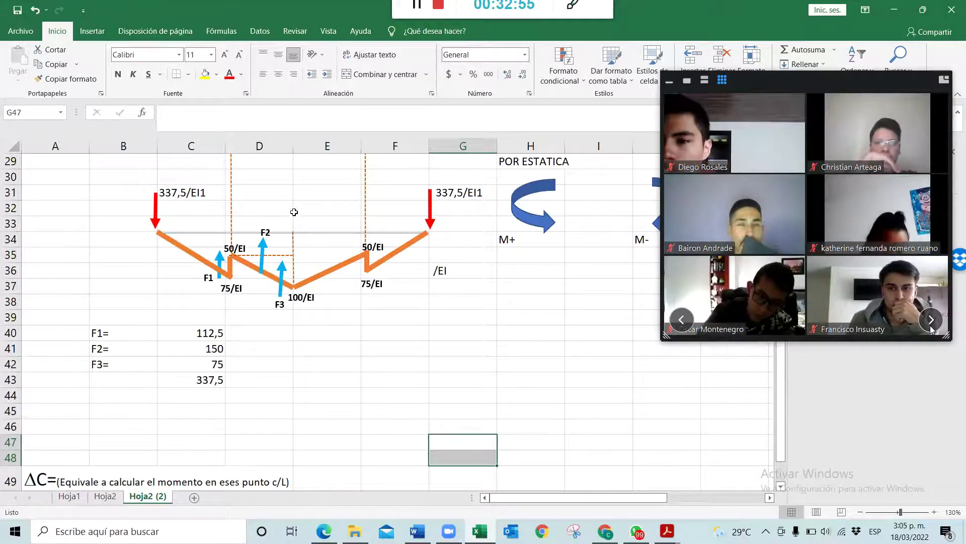
left_click(931, 319)
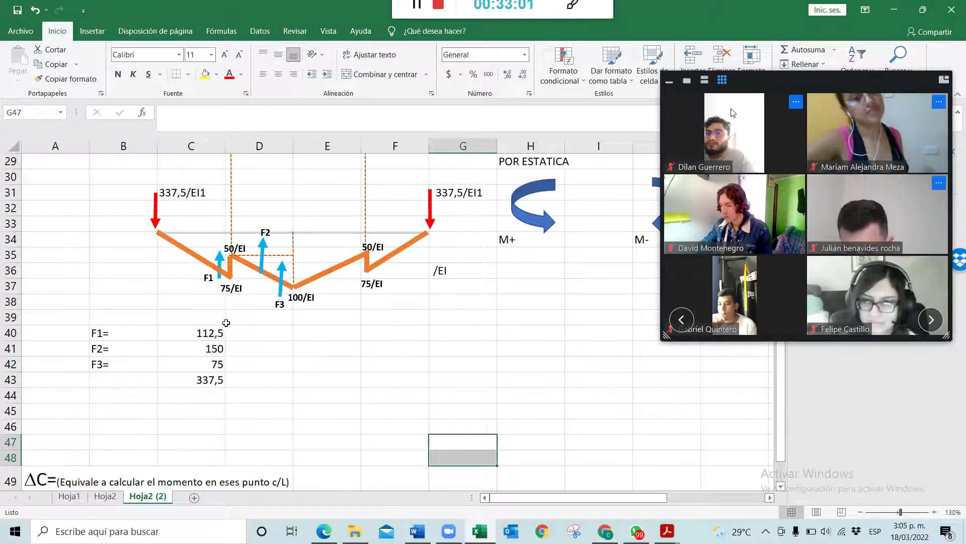
left_click(685, 89)
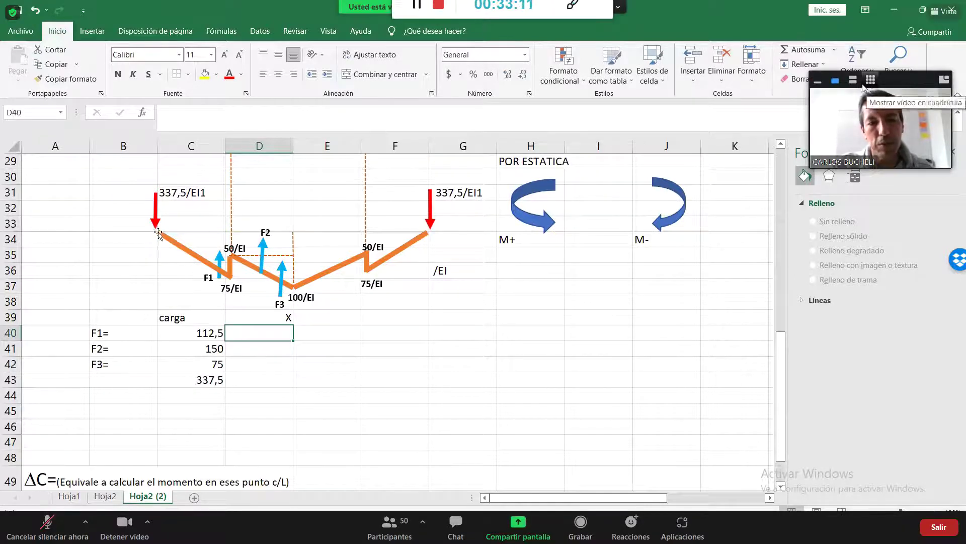
left_click(853, 79)
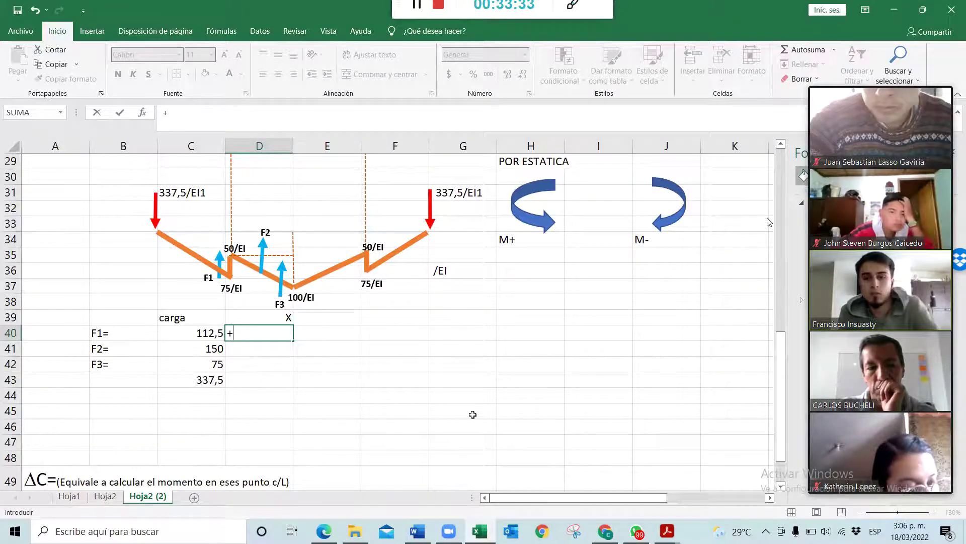
- Enter the formula +1/3*3+2 in D40 as the X distance of F1
type("/3")
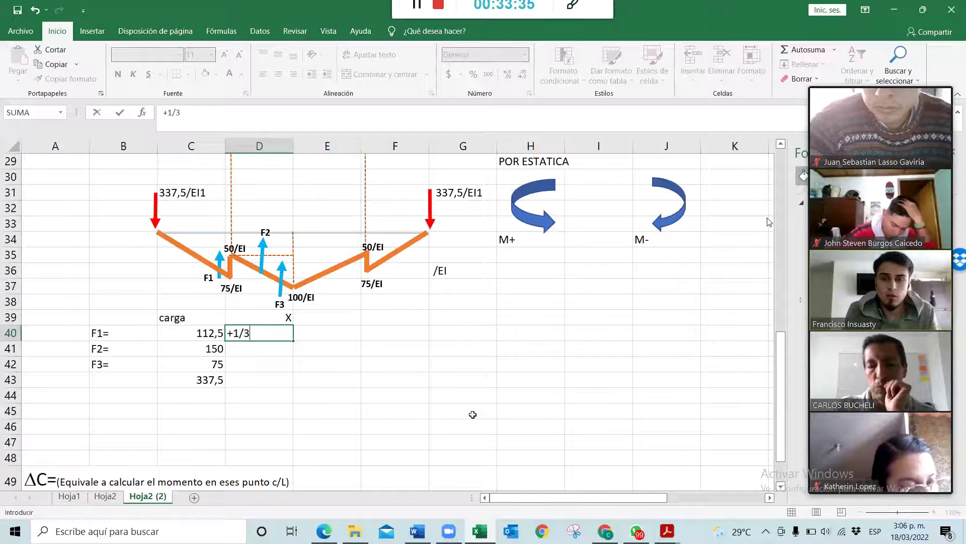
type("*3")
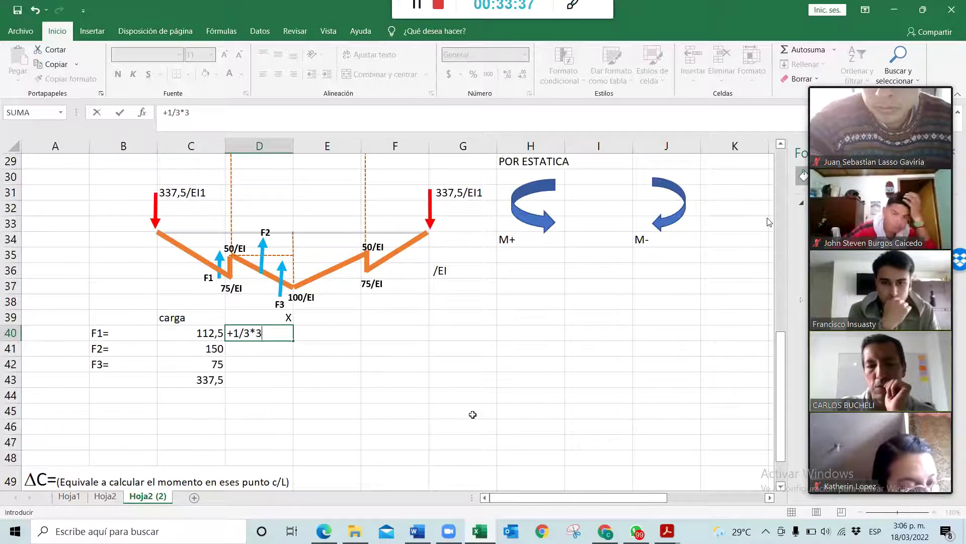
type("+")
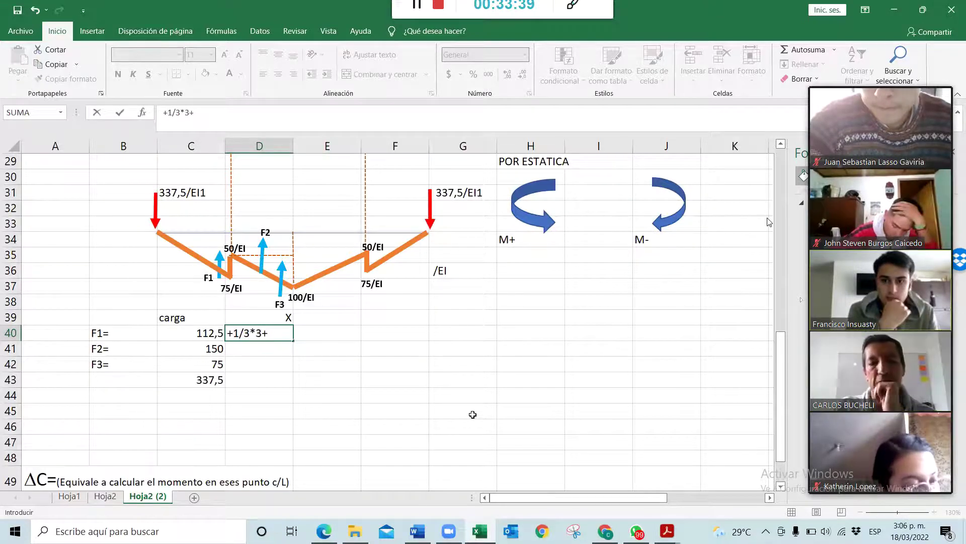
type("2")
key("Return")
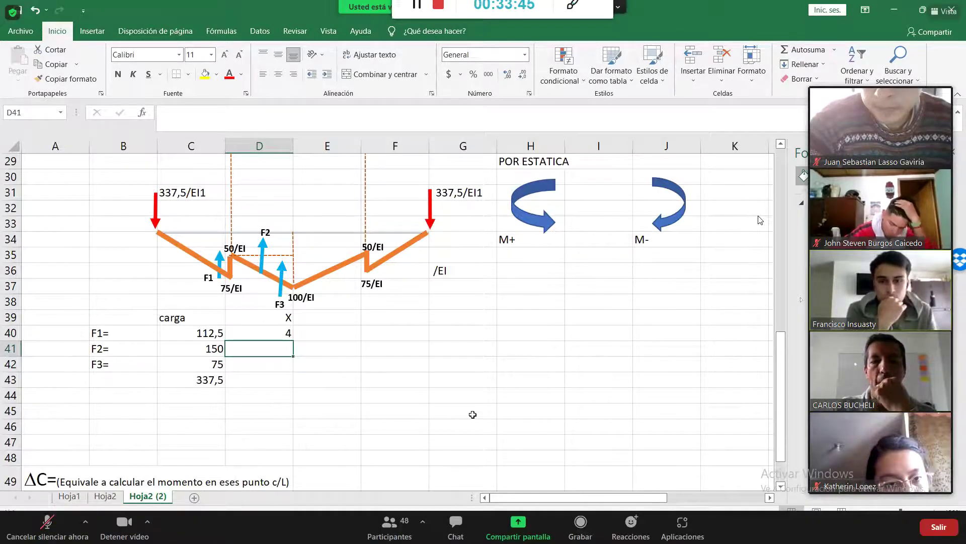
- Enter the remaining X distances: 1,5 for F2 in D41 and the formula +1/3*3 for F3 in D42
type("1,5")
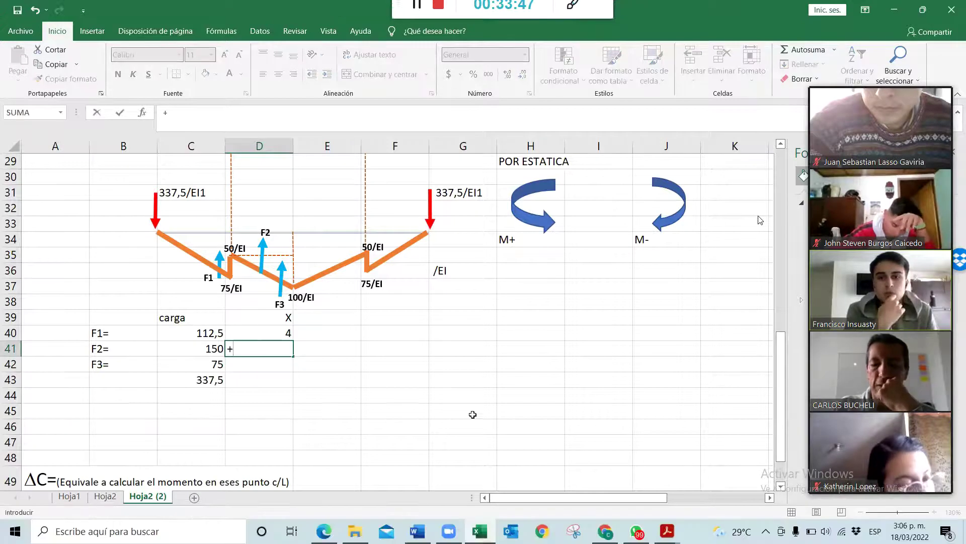
key("Return")
type("+")
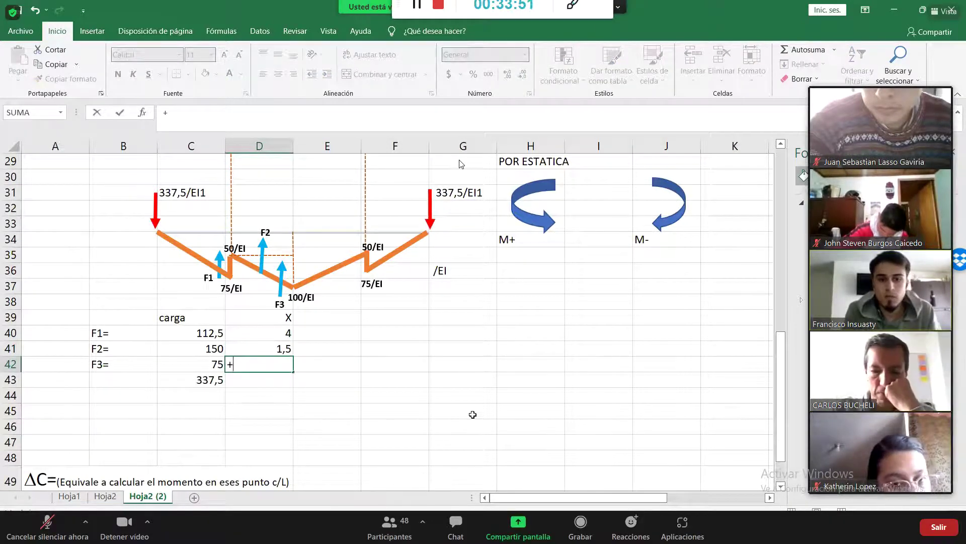
type("1/3*")
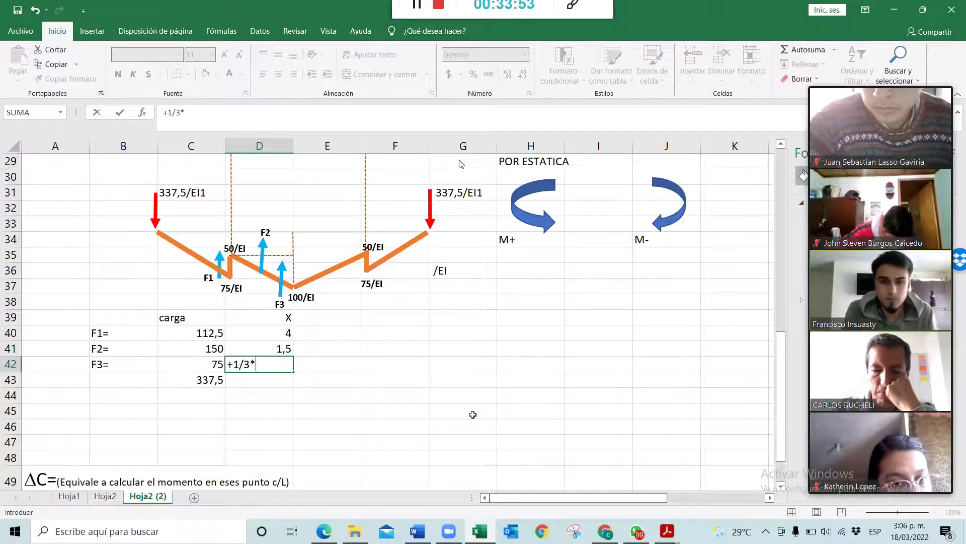
type("3")
key("Return")
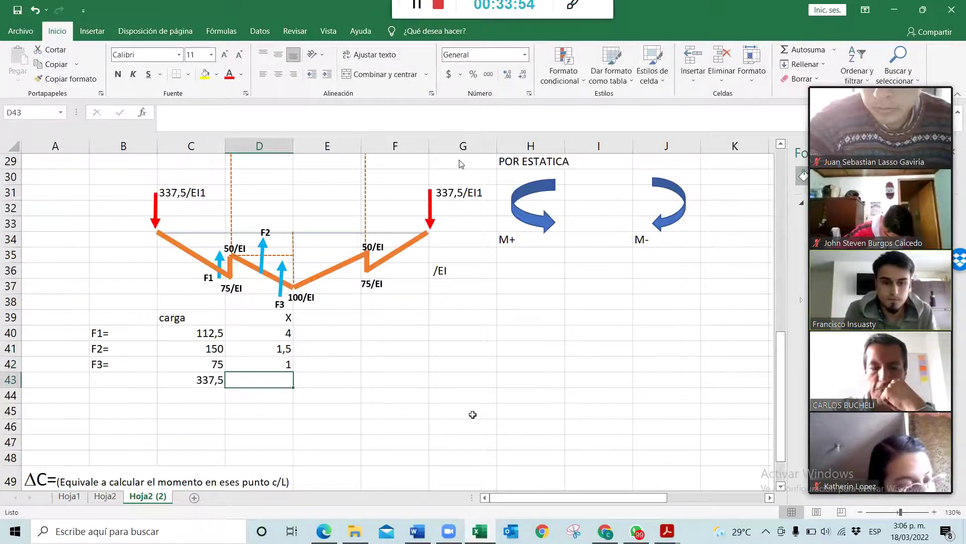
- Add the heading Mc in E39 and calculate the moment of F1 in E40 with the formula +D40*C40
left_click(329, 321)
type("Mc")
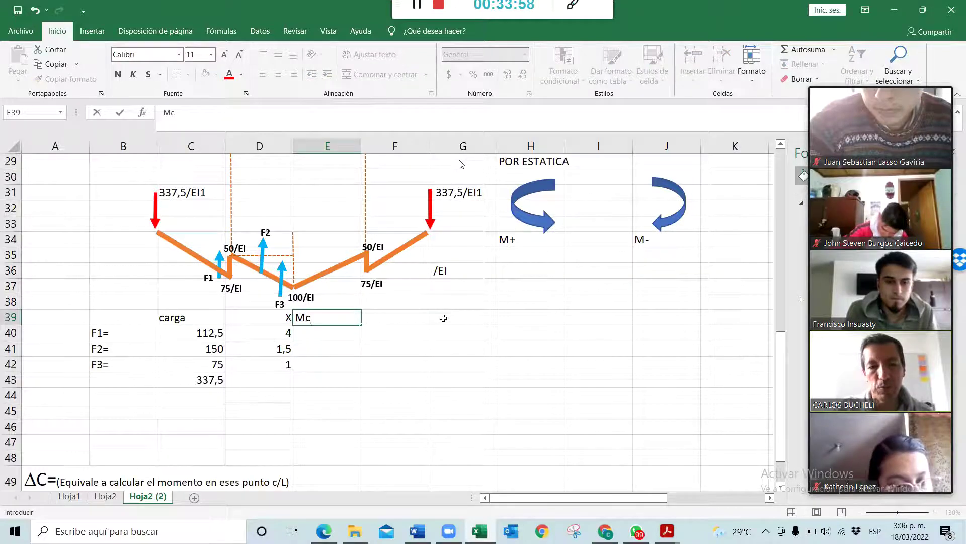
key("Return")
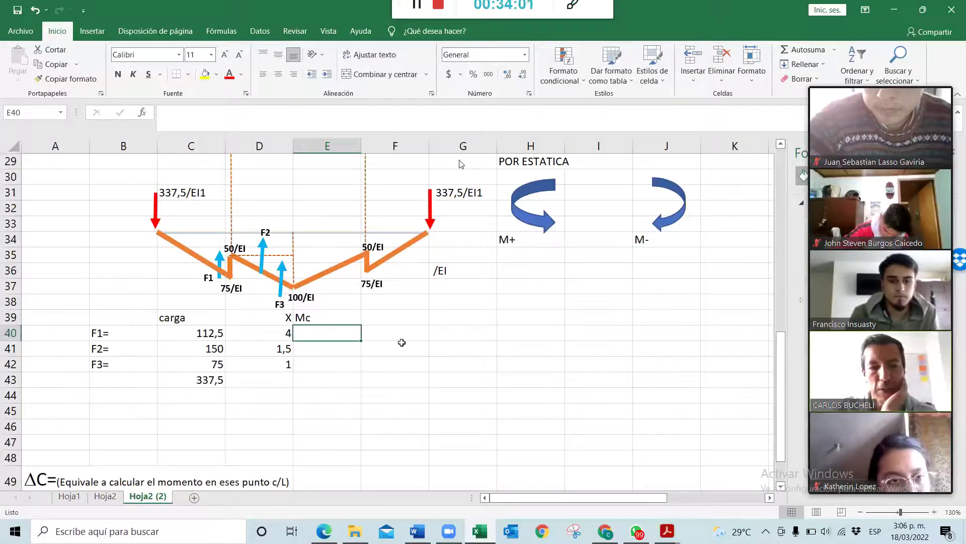
type("+D40*")
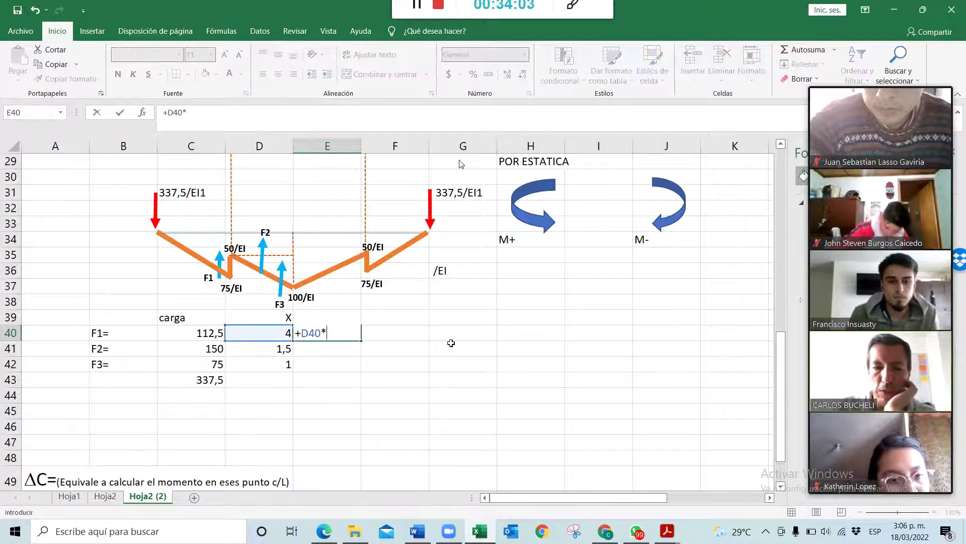
type("C40")
key("Return")
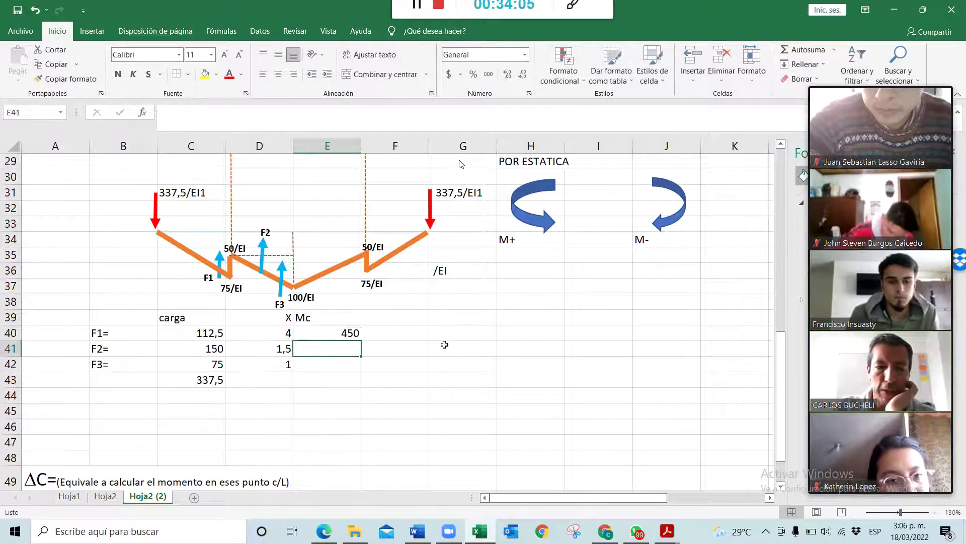
- Copy the moment formula from E40 down to E42 and total E40:E42 in E43 with SUMA
left_click(349, 333)
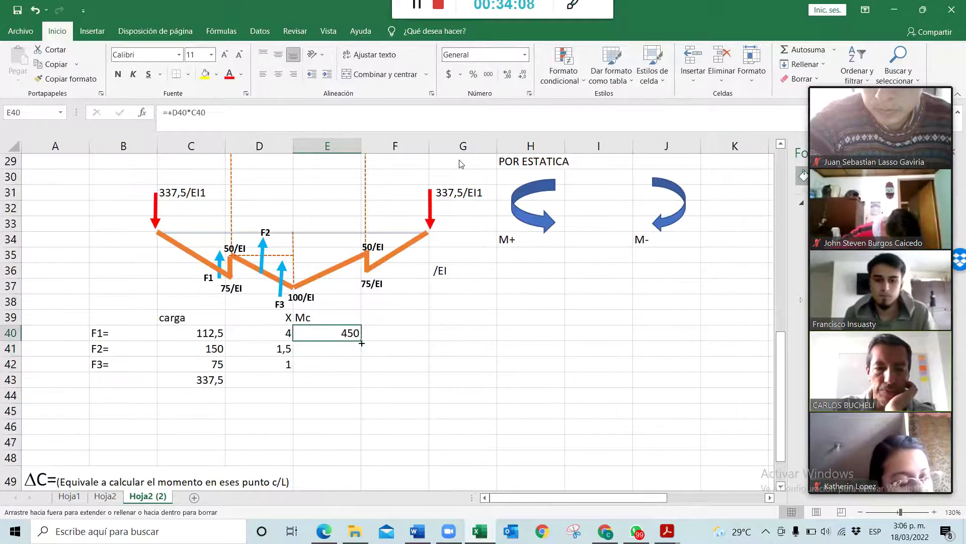
left_click_drag(366, 370, 366, 371)
left_click(355, 378)
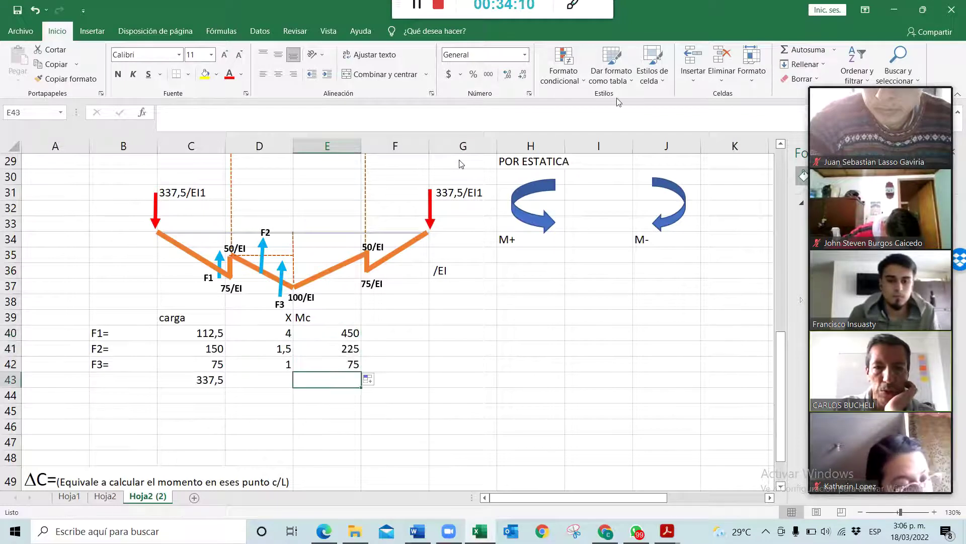
left_click(805, 50)
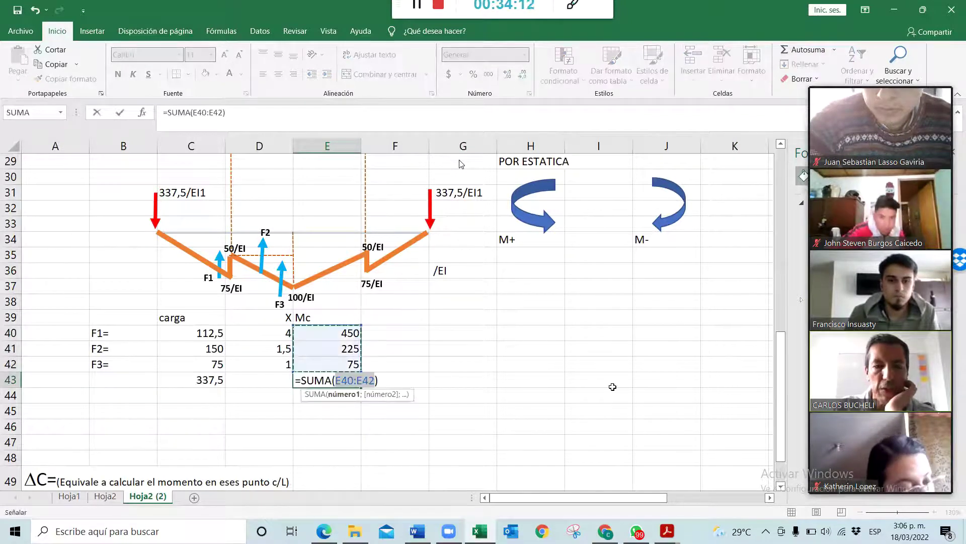
key("Return")
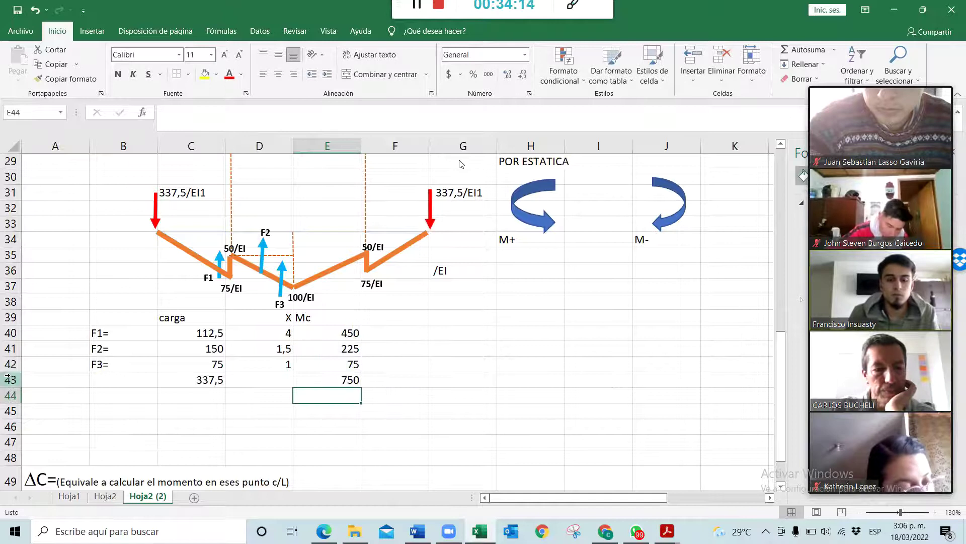
- Insert a blank row above the totals in row 43, label it R1 in B43 and enter the load 337,5 in C43
left_click(10, 376)
right_click(10, 377)
left_click(41, 283)
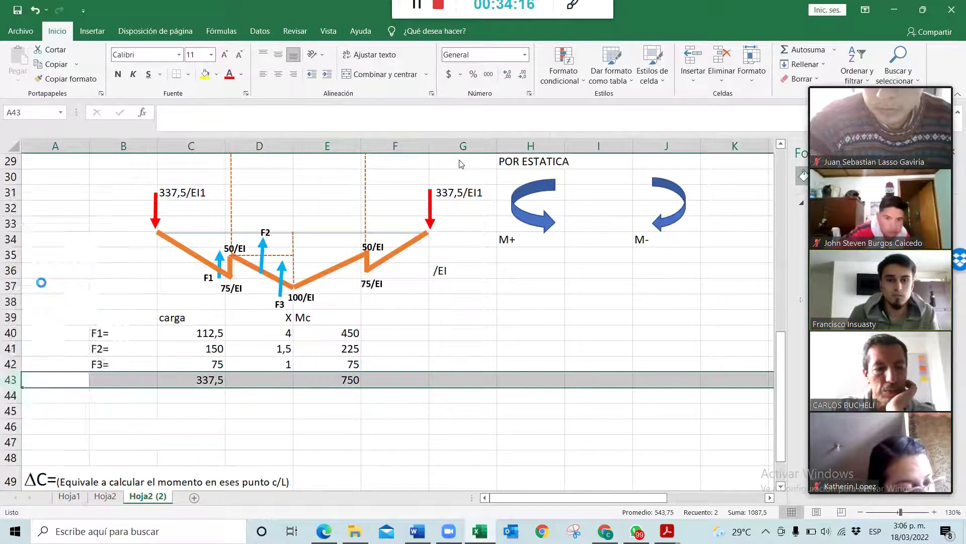
left_click(103, 376)
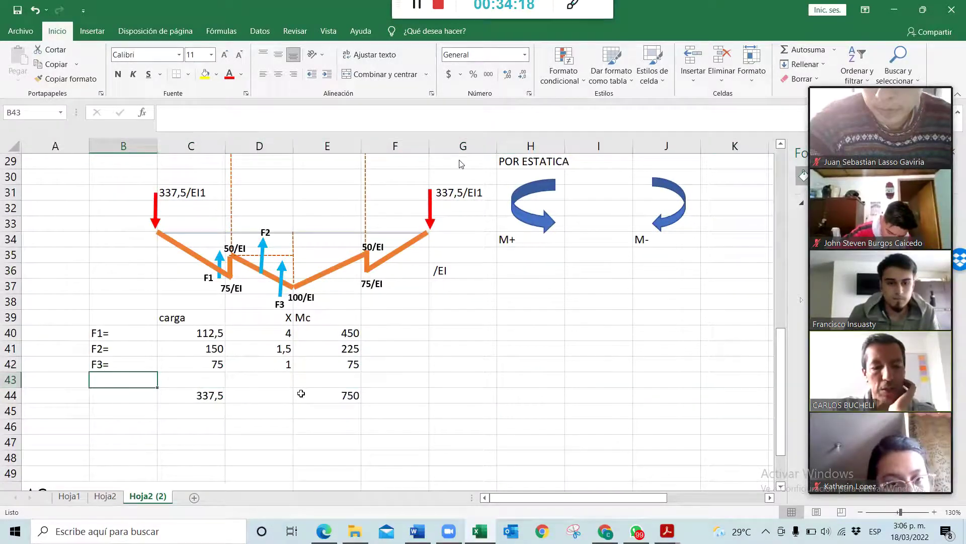
type("R1")
key("Tab")
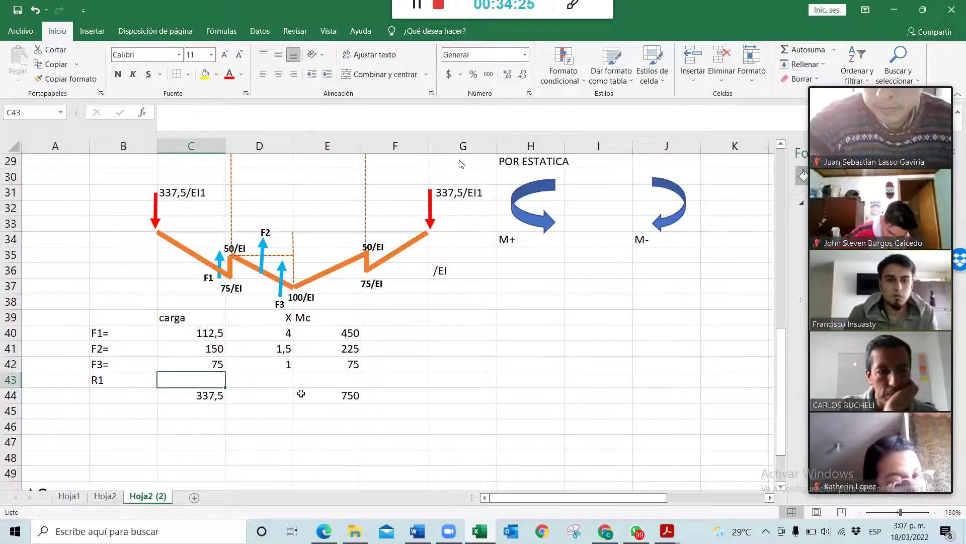
type("337,5")
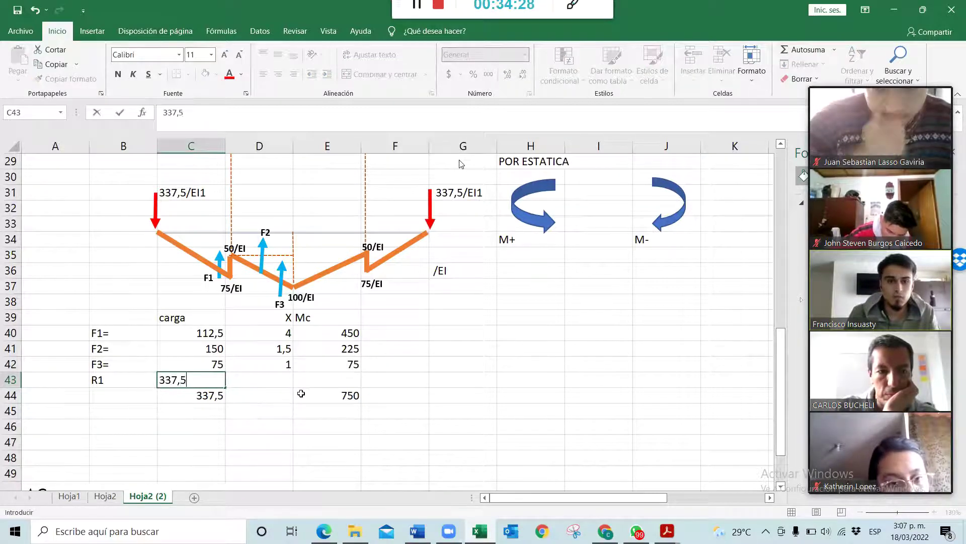
key("Return")
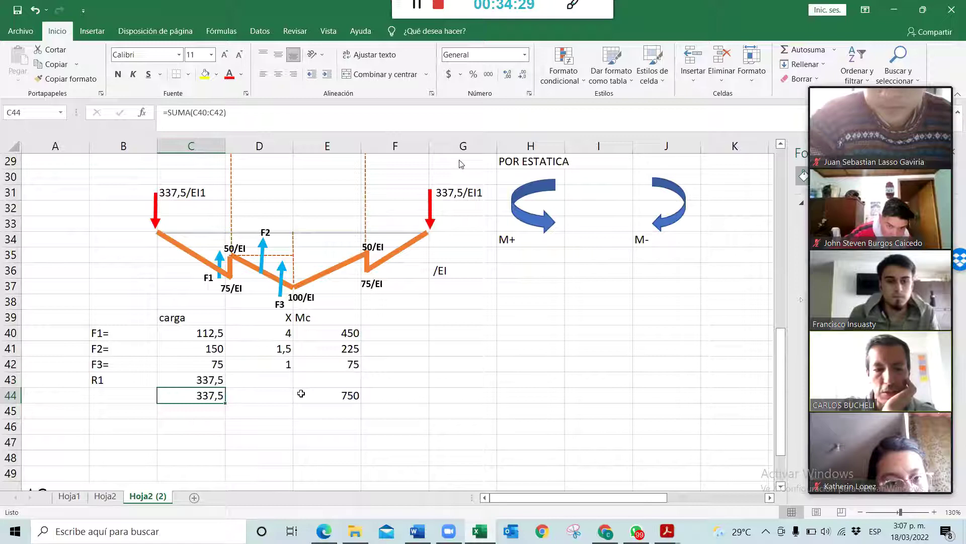
- Enter 6 in D43 as the X distance of R1
key("Up")
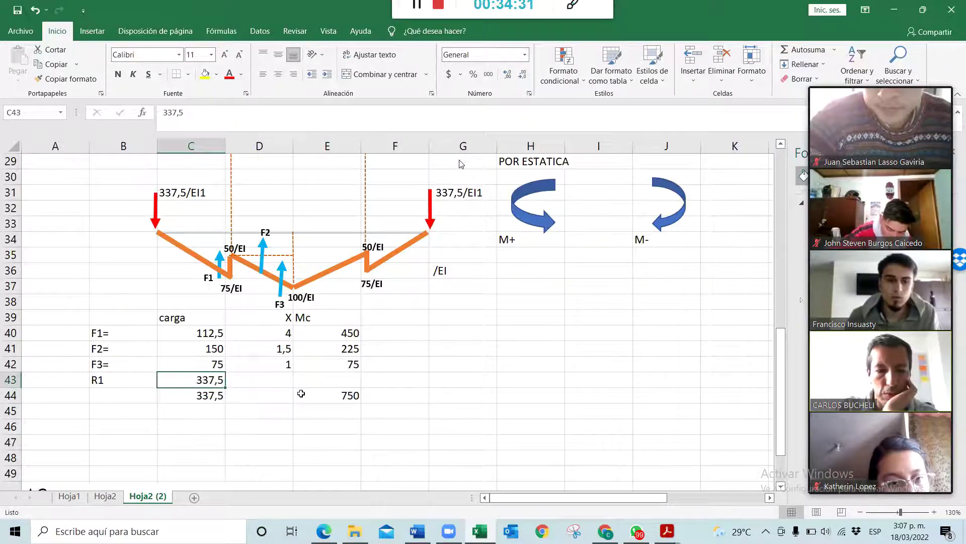
key("Right")
key("F2")
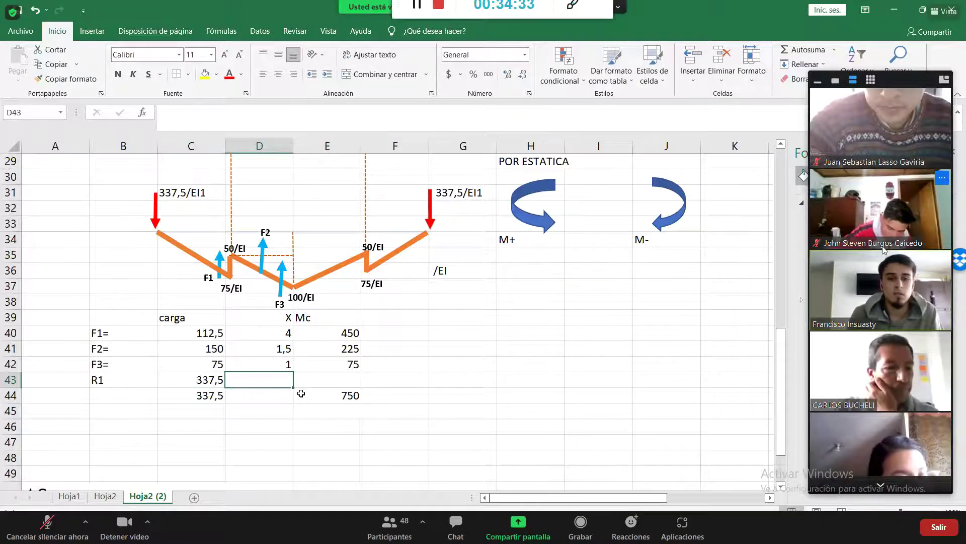
mouse_move(876, 79)
type("6")
left_click(872, 79)
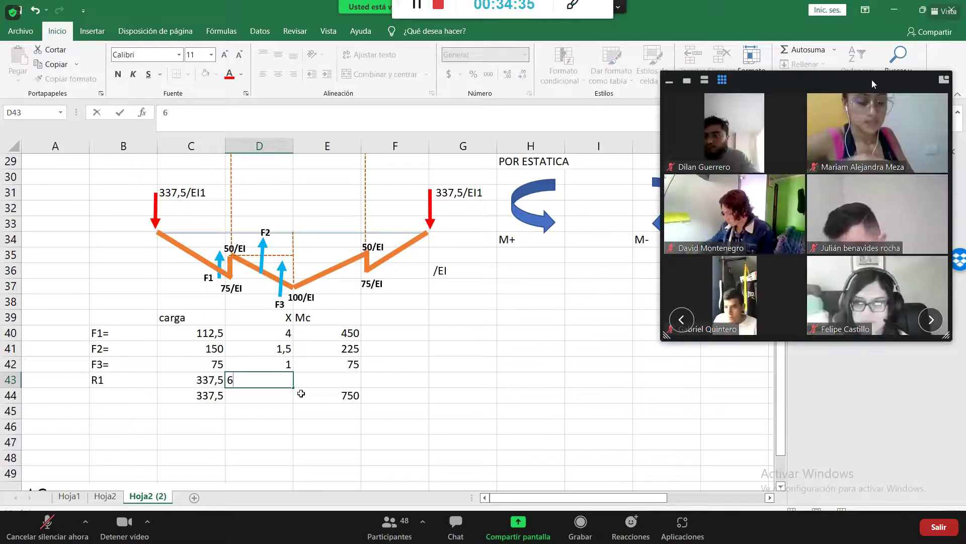
key("Tab")
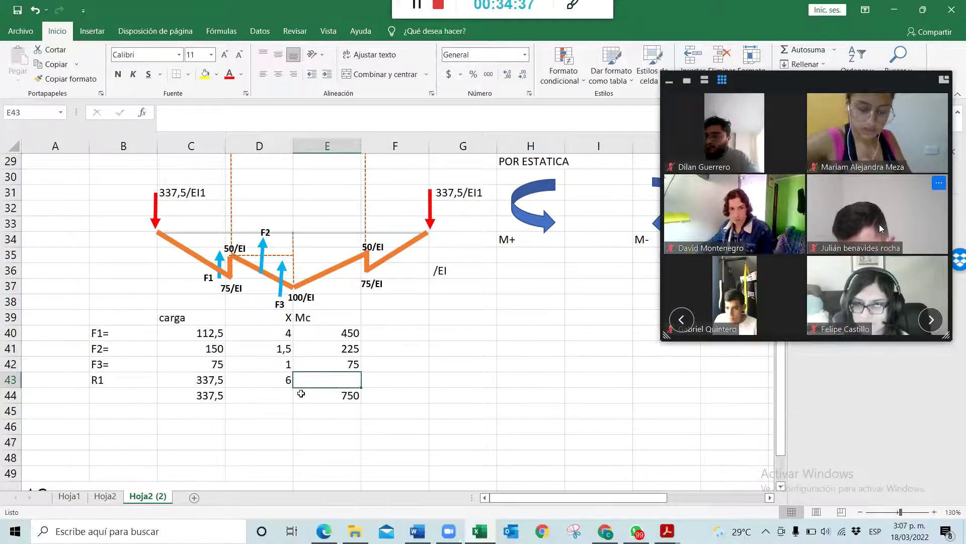
- Calculate R1's moment in E43 as +D43*C43 and extend the total in E44 to SUMA(E40:E43)
type("+D43*C43")
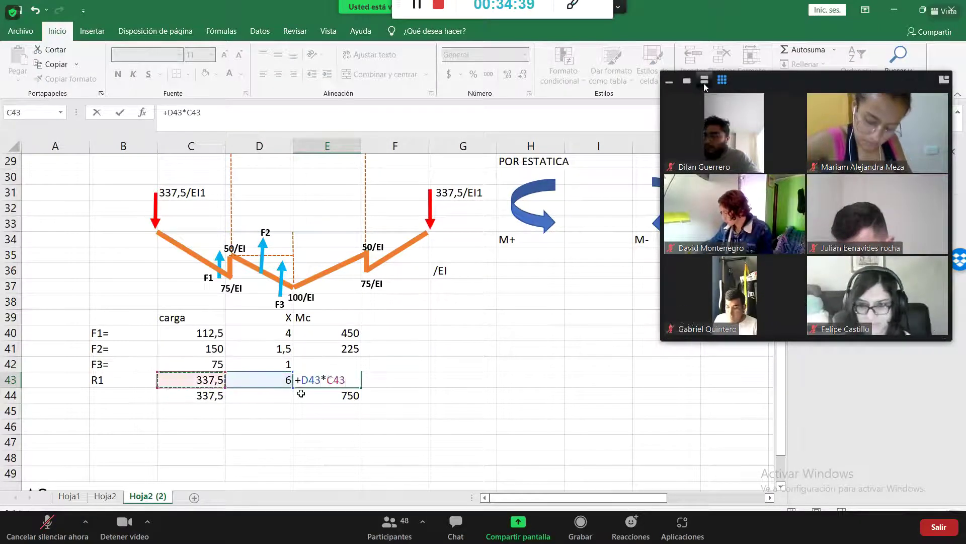
key("Return")
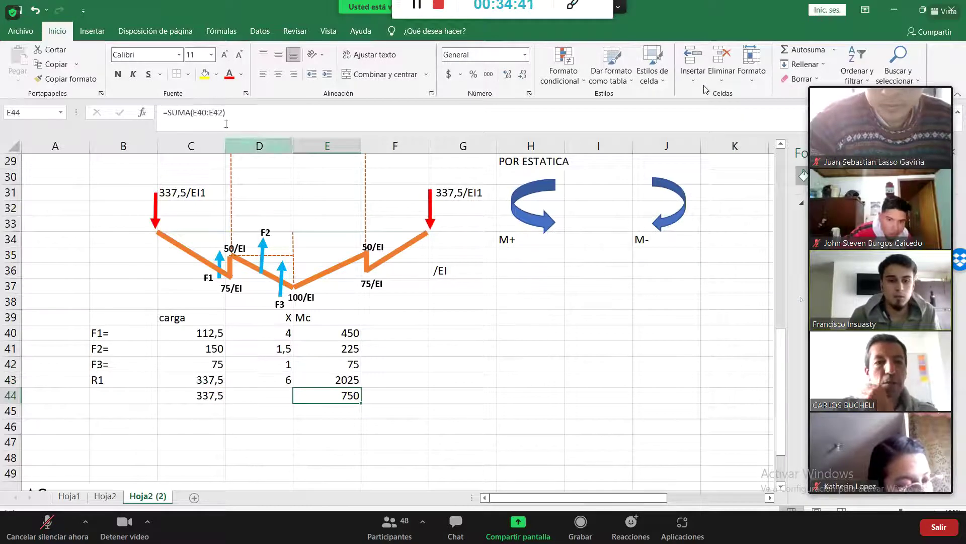
left_click(215, 112)
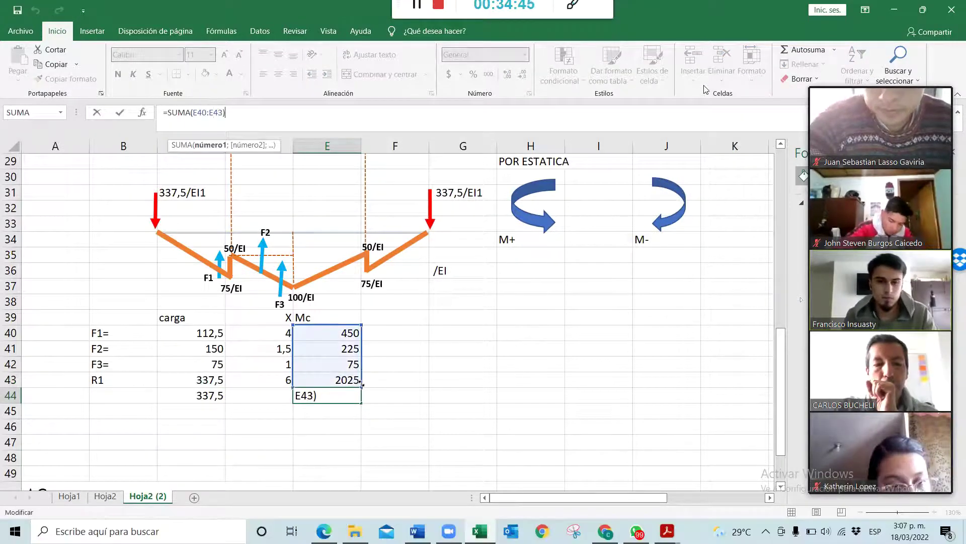
key("Return")
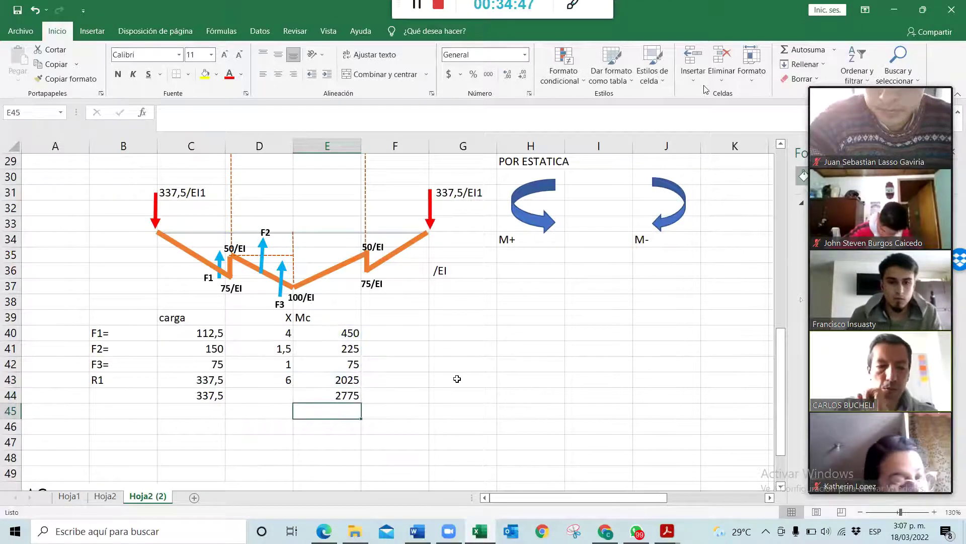
- Center the headings carga, X and Mc in C39:E39
key("Up")
key("Up")
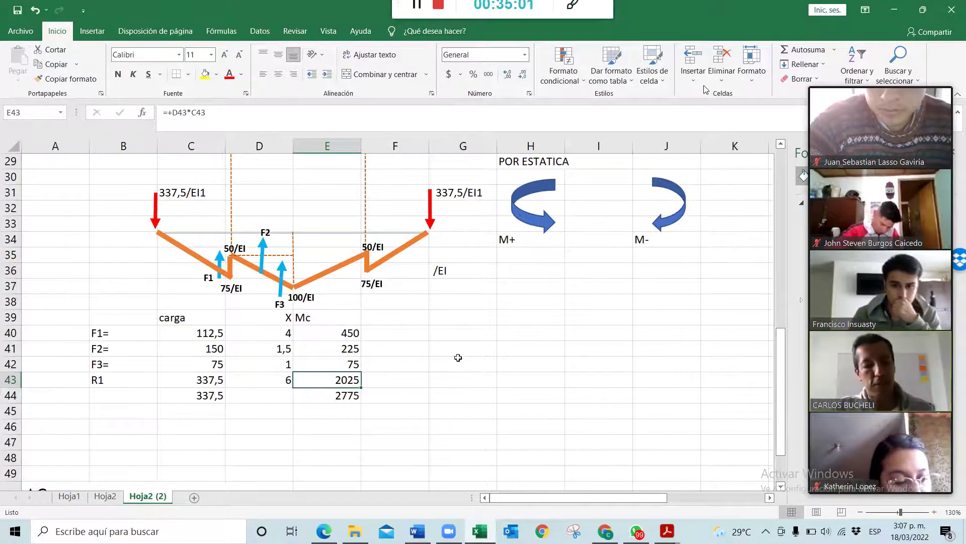
left_click(438, 367)
scroll(439, 366, "down", 1, "ctrl")
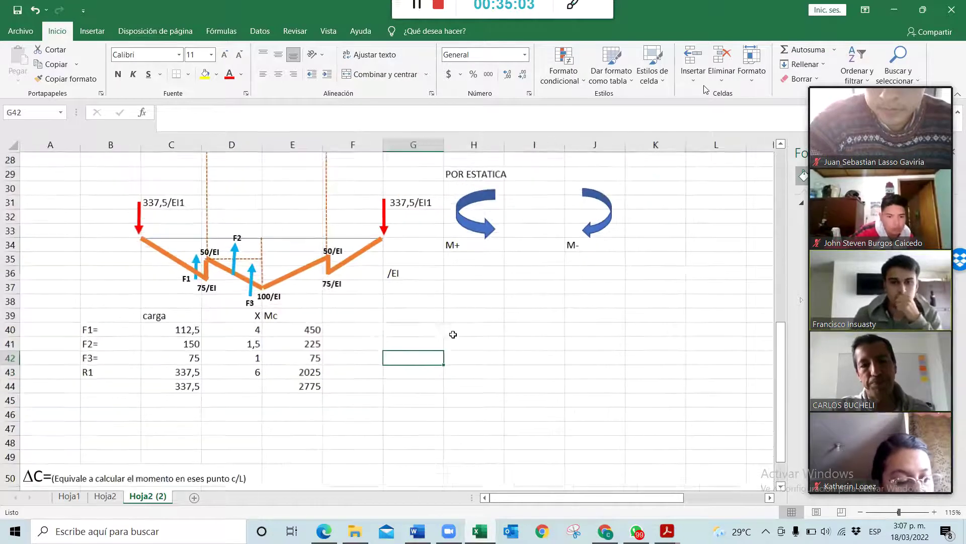
left_click(301, 330)
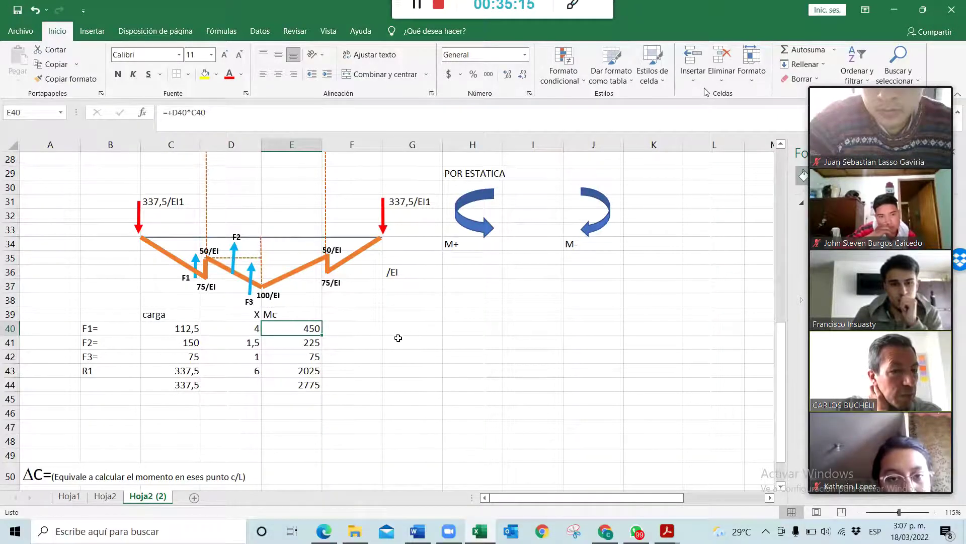
left_click_drag(311, 314, 191, 320)
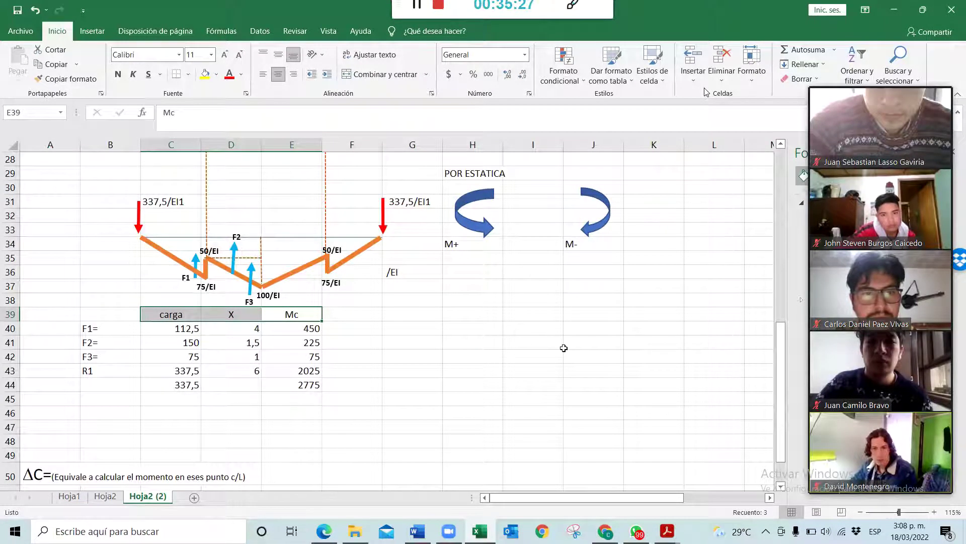
left_click(468, 342)
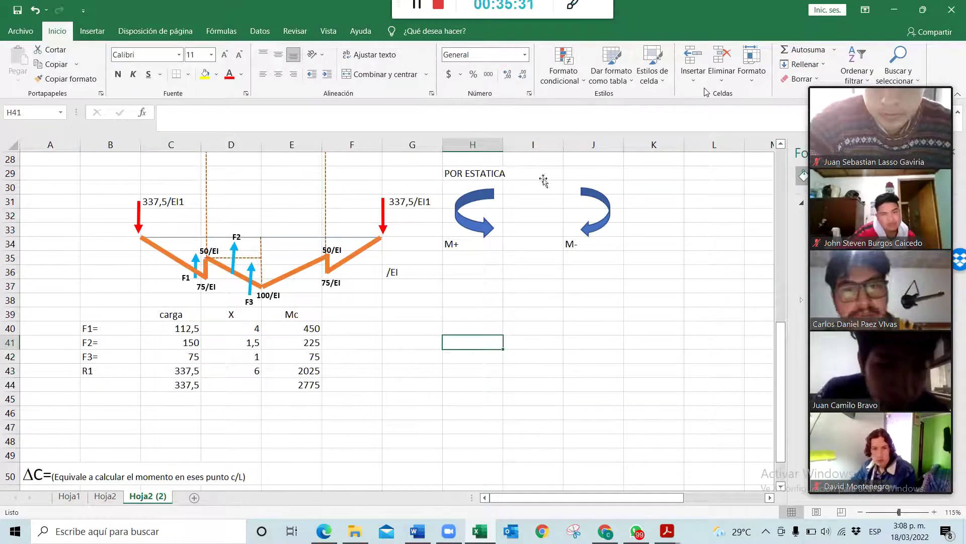
- Make the F1 moment formula in E40 negative as =+-D40*C40 and copy it down to E42
left_click(296, 328)
left_click(171, 113)
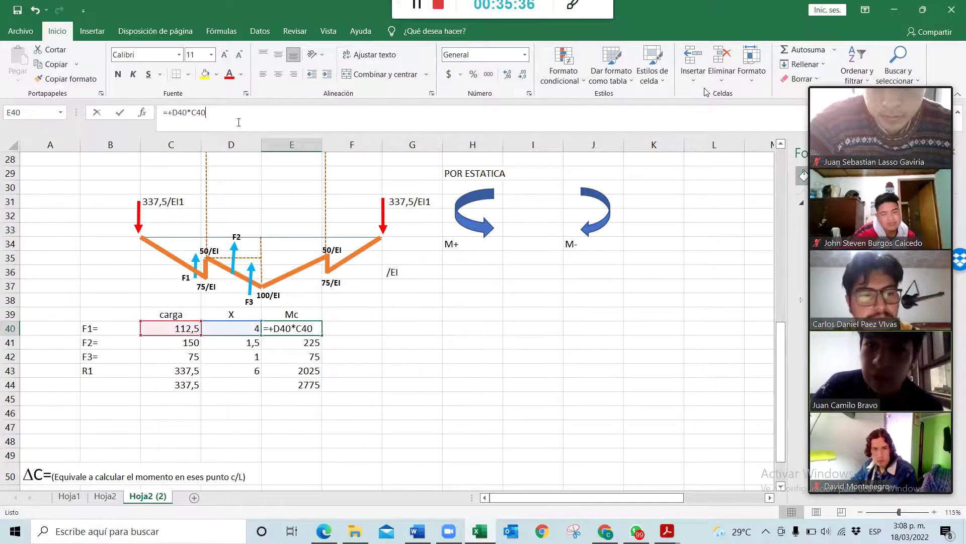
type("-")
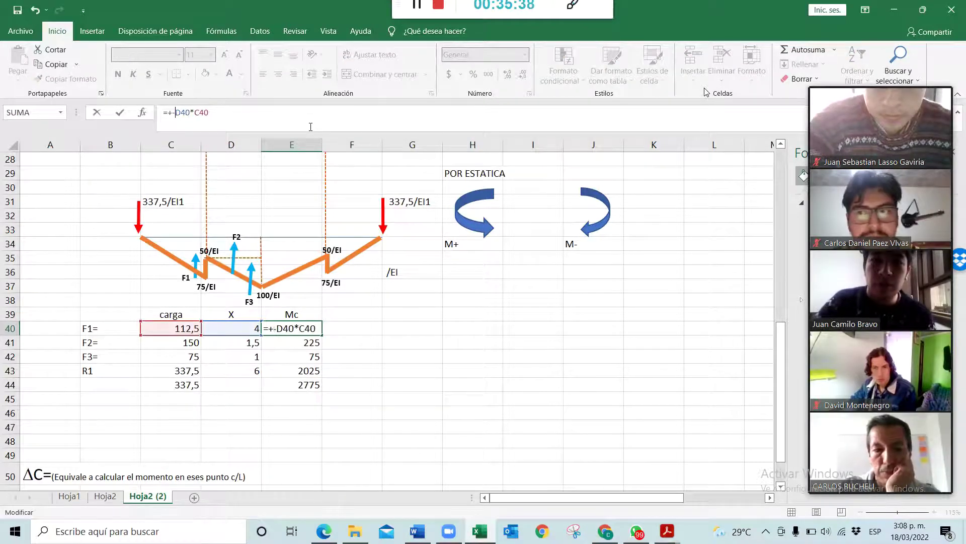
key("Return")
left_click(316, 329)
left_click_drag(320, 335, 321, 362)
left_click(434, 357)
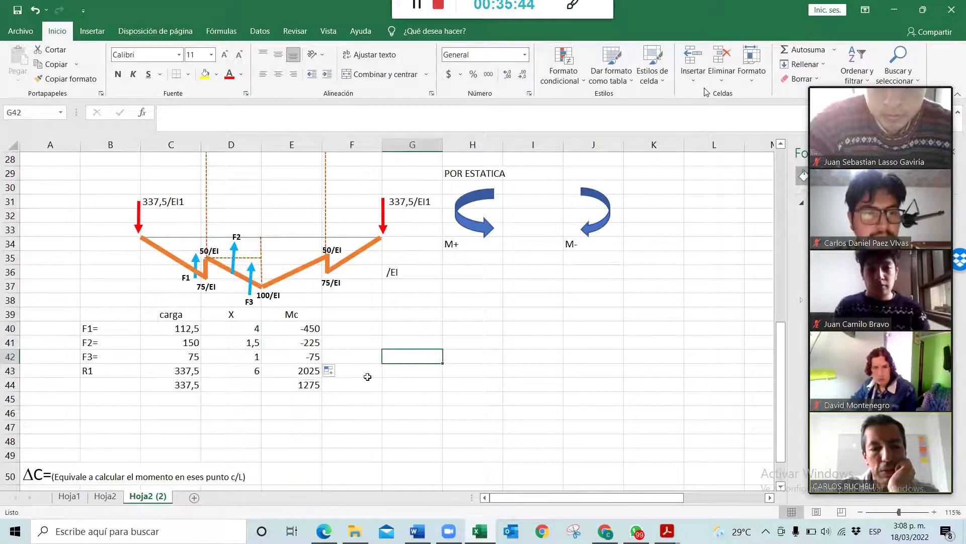
- Check the formulas for R1's moment in E43 and the moment total in E44
left_click(300, 370)
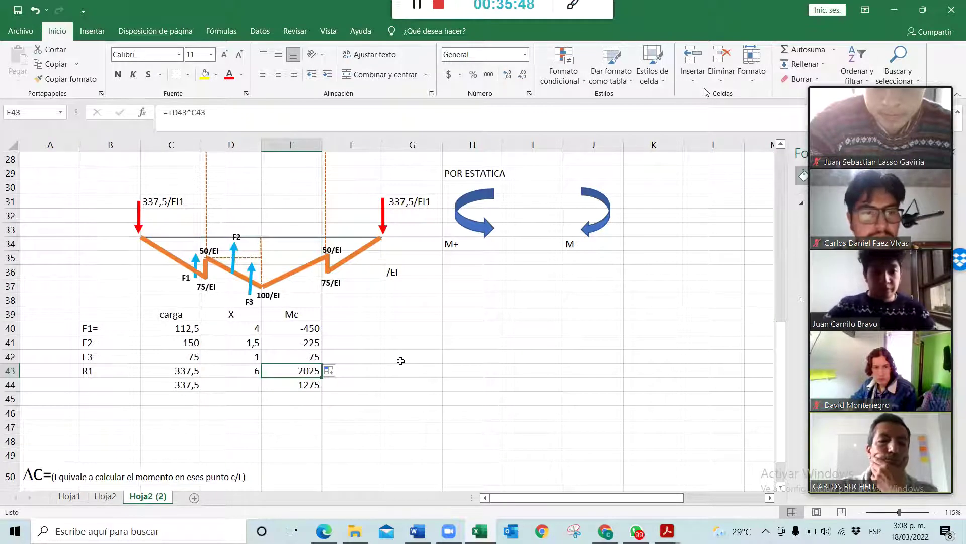
left_click(308, 386)
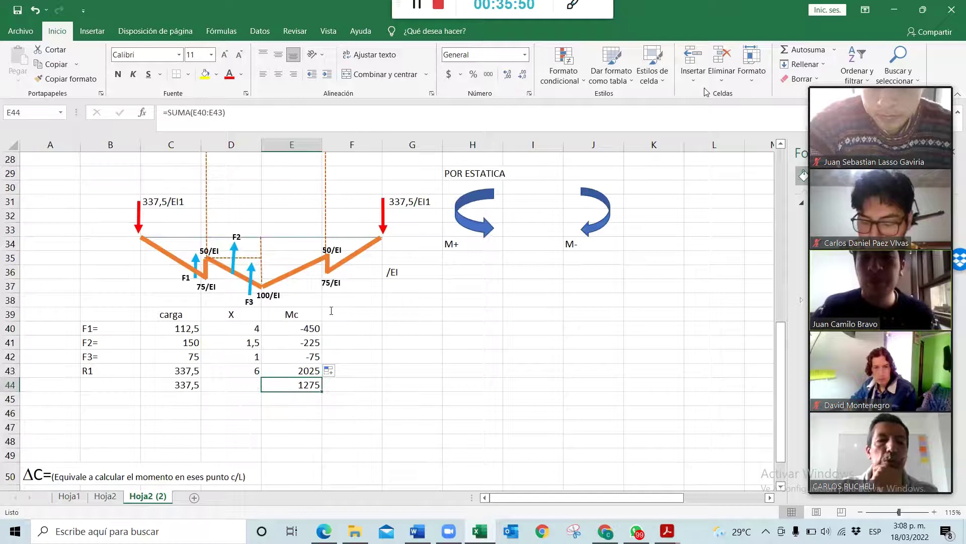
left_click(261, 121)
key("Return")
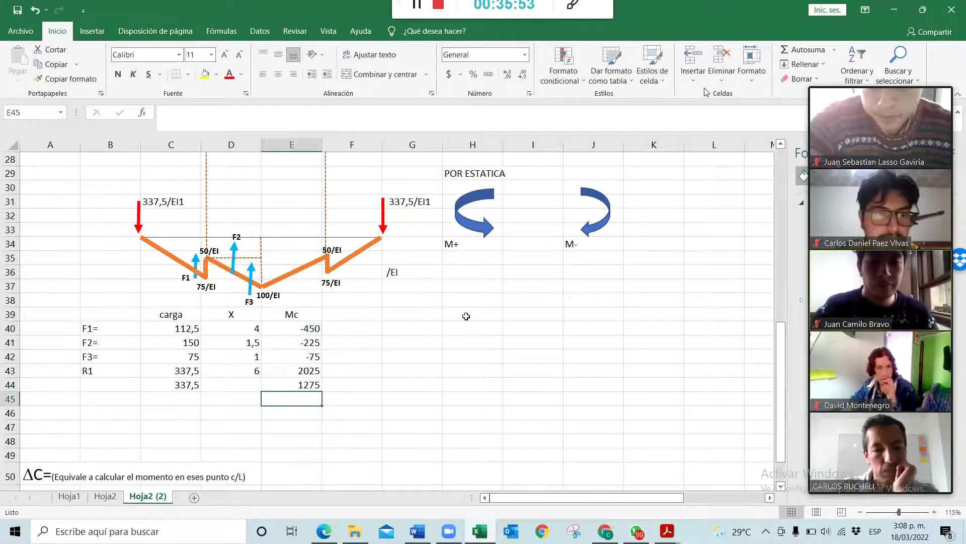
- Enter 1275/EI1 as the ΔC result in B51
scroll(409, 405, "down", 3)
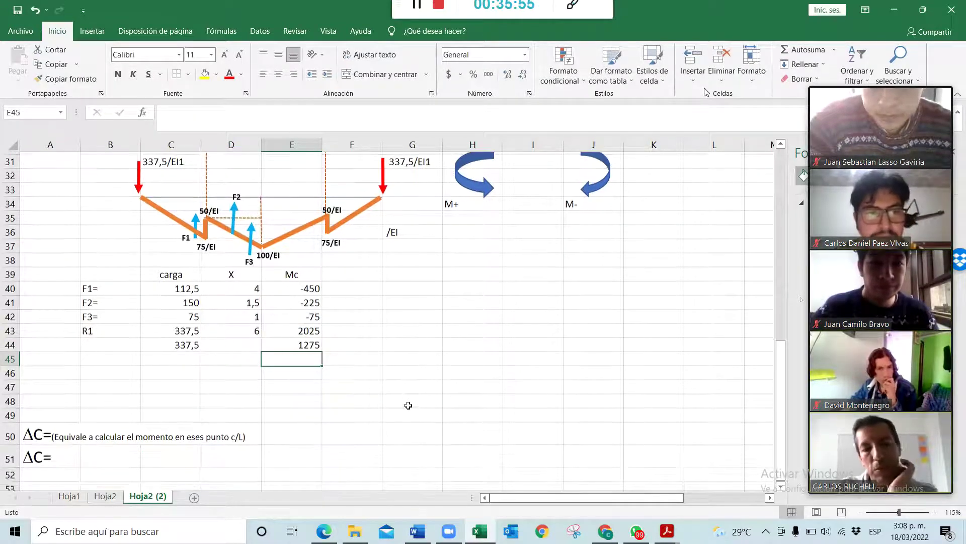
left_click(127, 372)
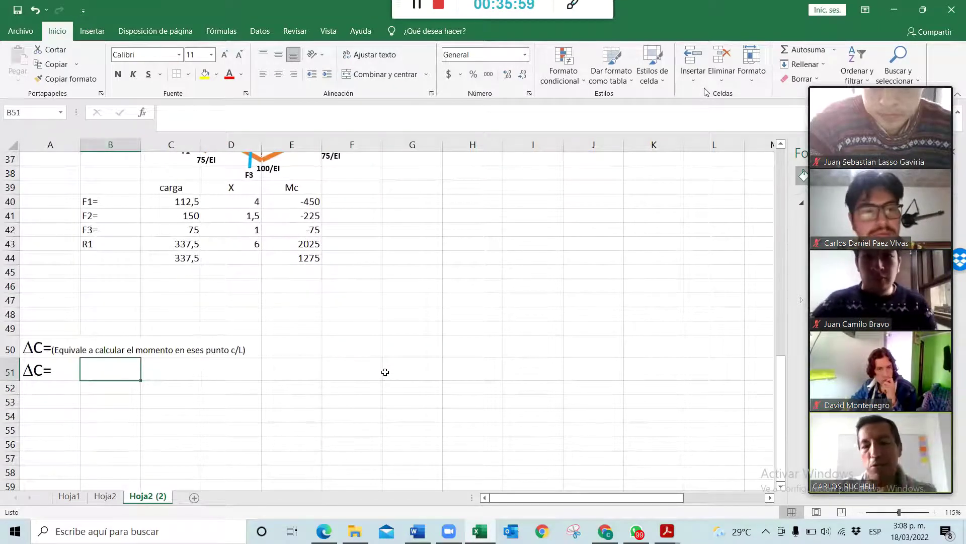
type("1275/e")
key("BackSpace")
type("EI1")
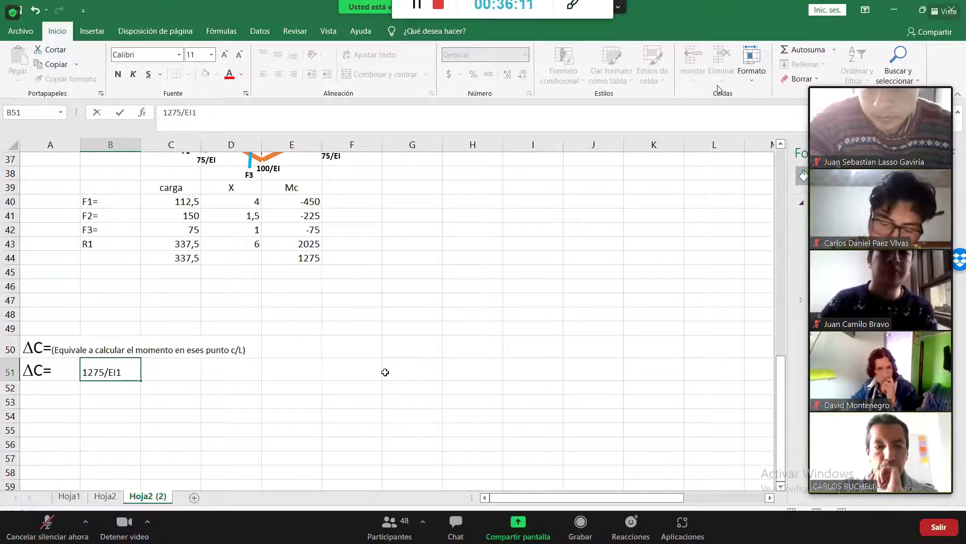
key("Return")
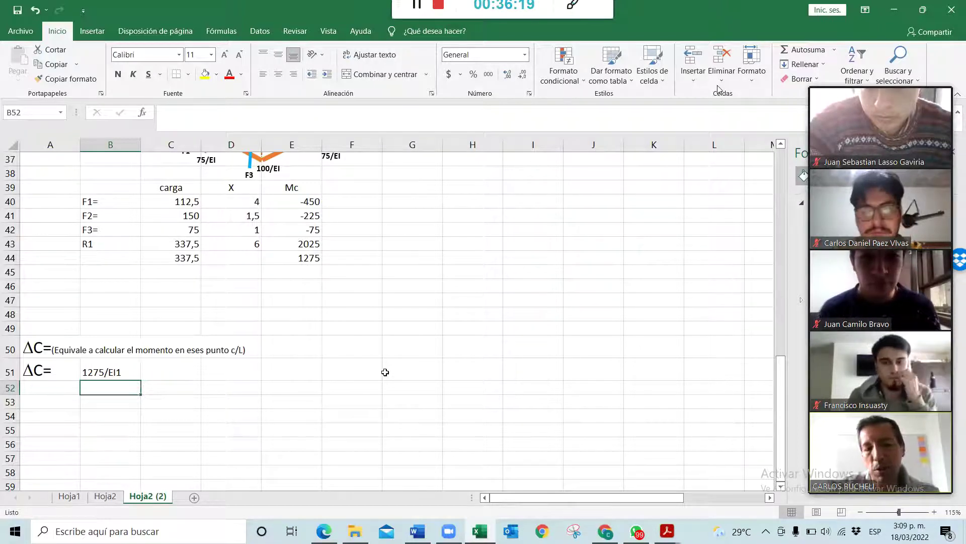
- Enter the label E in A53 below the ΔC result and return to B51
key("Down")
key("Left")
type("E")
key("Up")
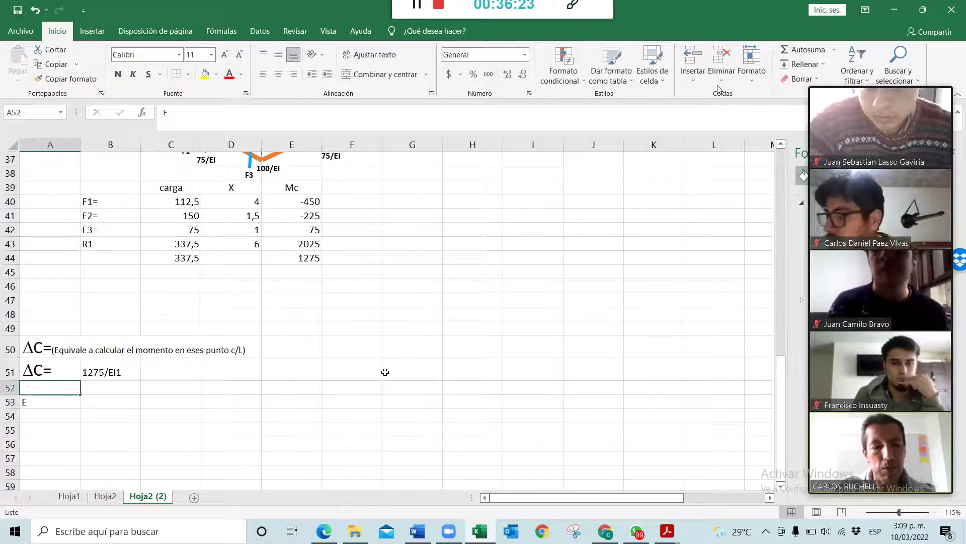
key("Up")
key("Right")
key("Right")
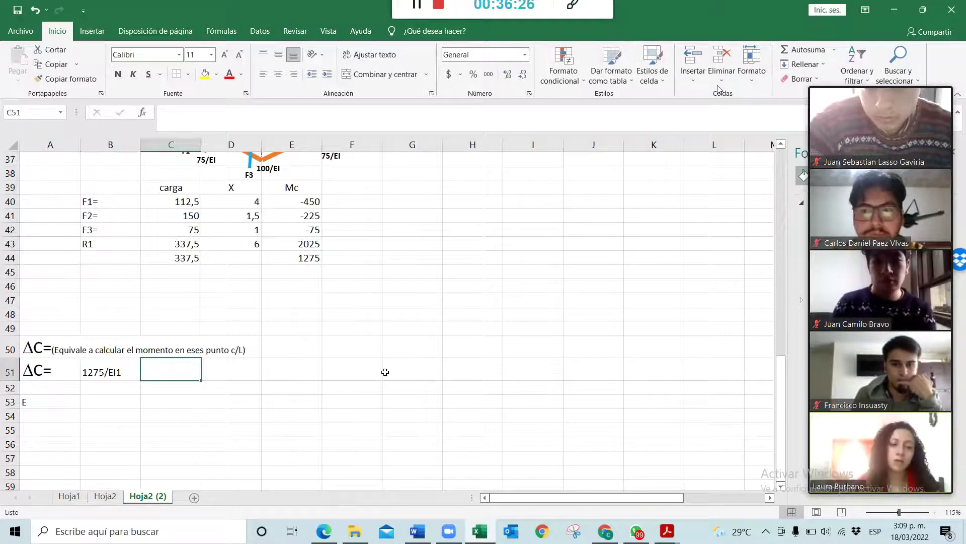
key("Left")
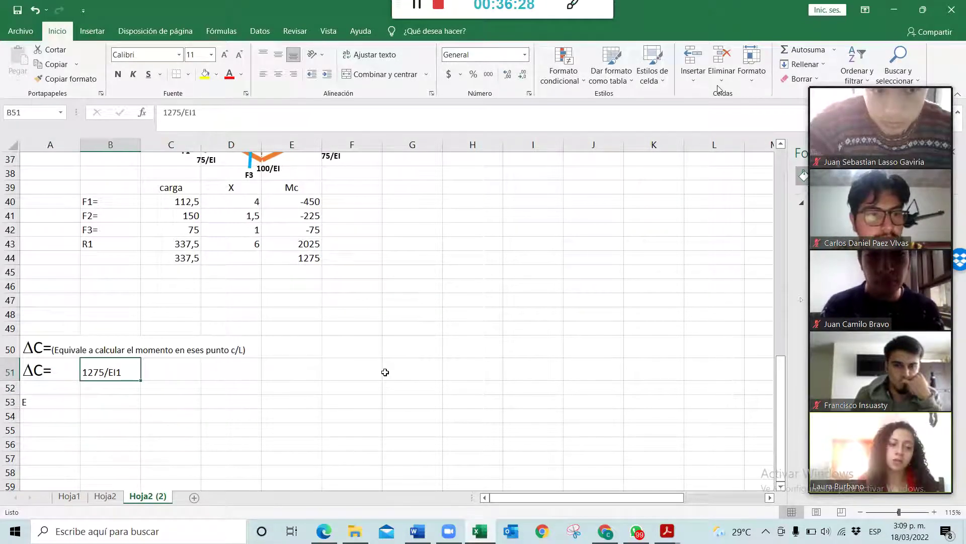
- Recheck the SUMA total in E44 against the individual moments in the Mc column
left_click(299, 244)
left_click(262, 113)
key("Return")
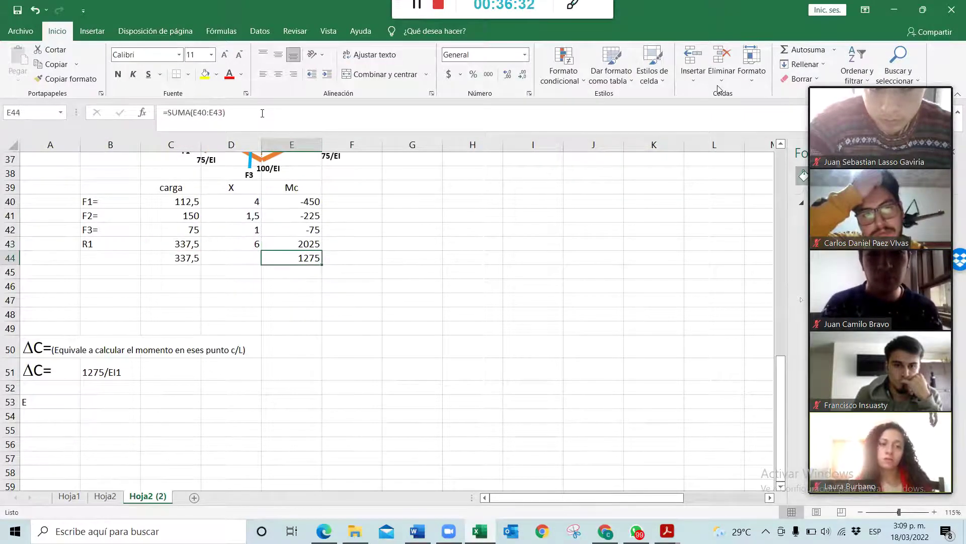
left_click_drag(292, 201, 292, 258)
left_click(317, 272)
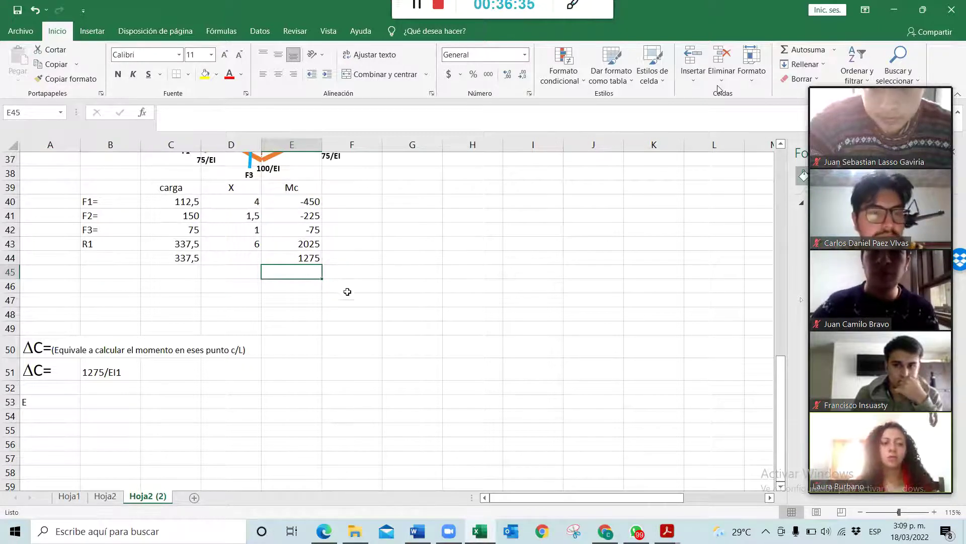
- Review the beam load diagrams and moment sign convention against the moment table and the ΔC result
scroll(374, 365, "up", 1)
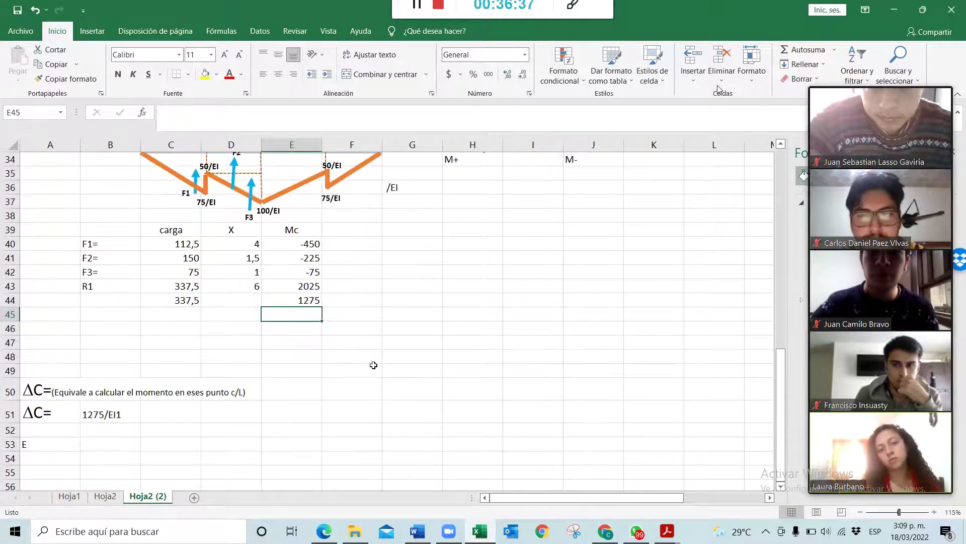
scroll(373, 365, "up", 2)
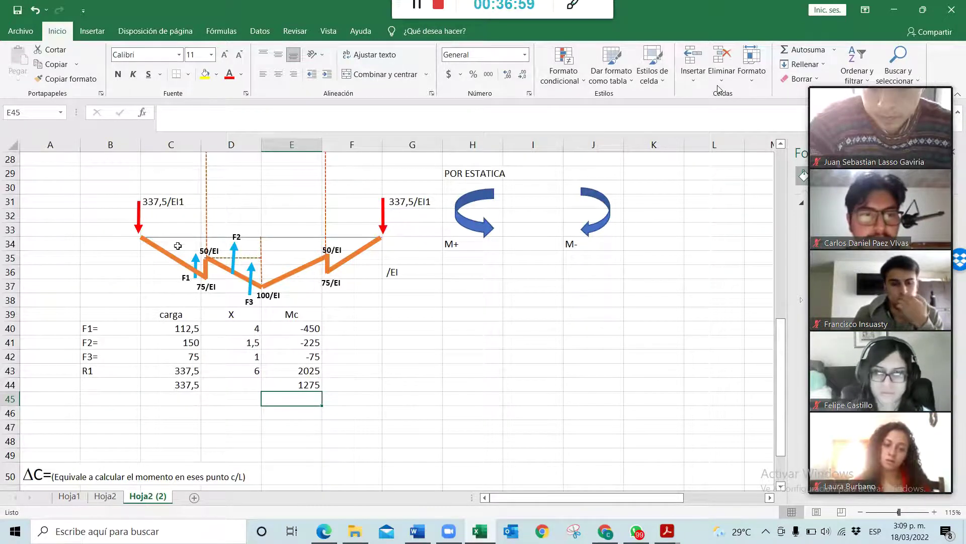
scroll(355, 374, "down", 2)
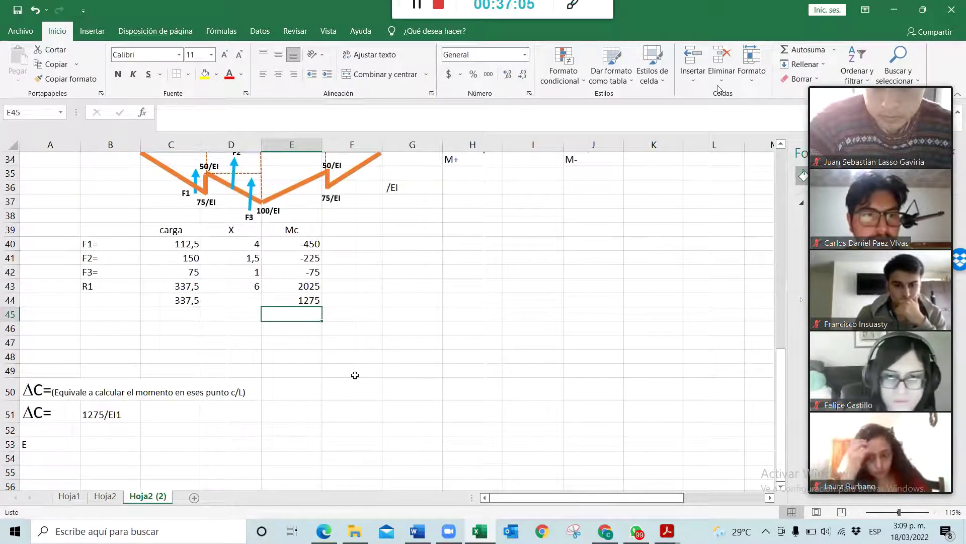
scroll(354, 375, "up", 2)
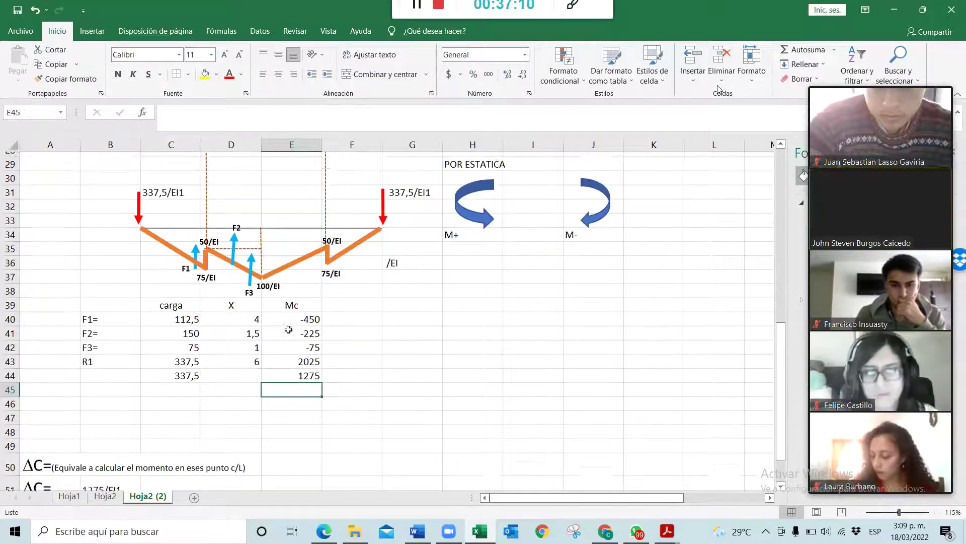
scroll(342, 302, "down", 1)
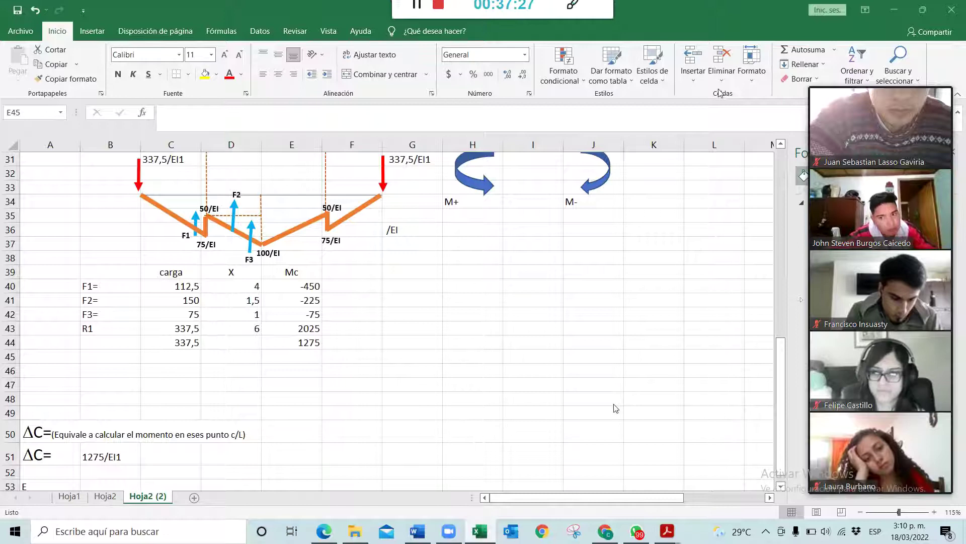
scroll(423, 371, "up", 3)
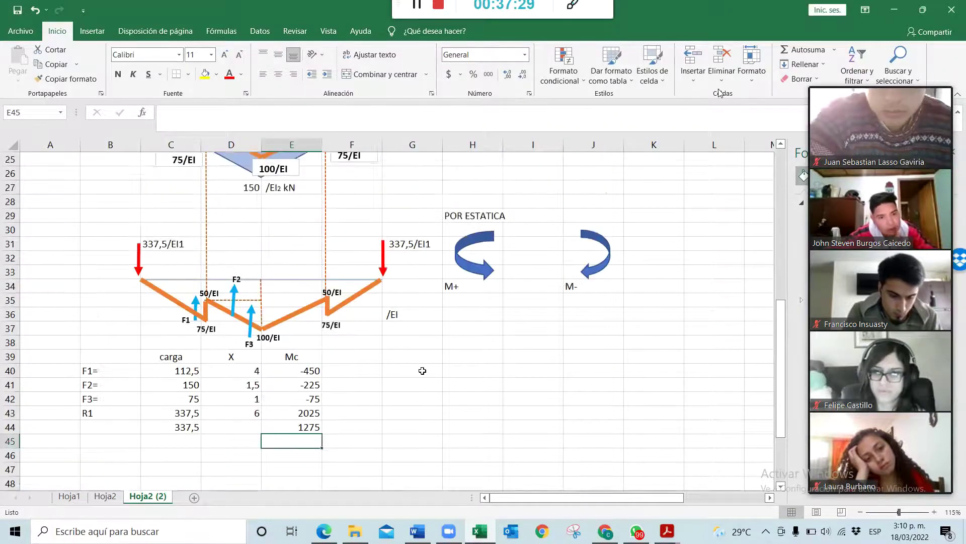
scroll(300, 214, "up", 2)
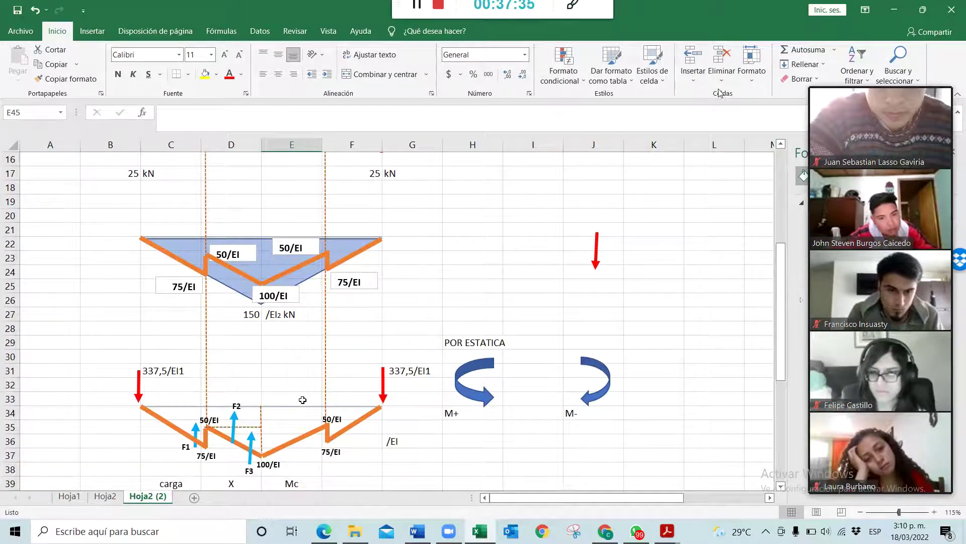
scroll(303, 400, "down", 2)
scroll(364, 335, "down", 3)
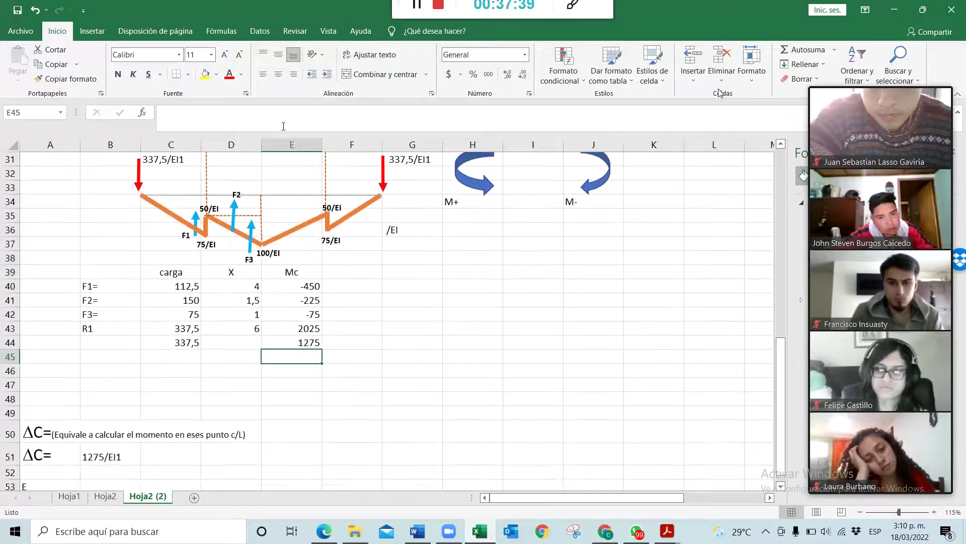
scroll(399, 310, "down", 2)
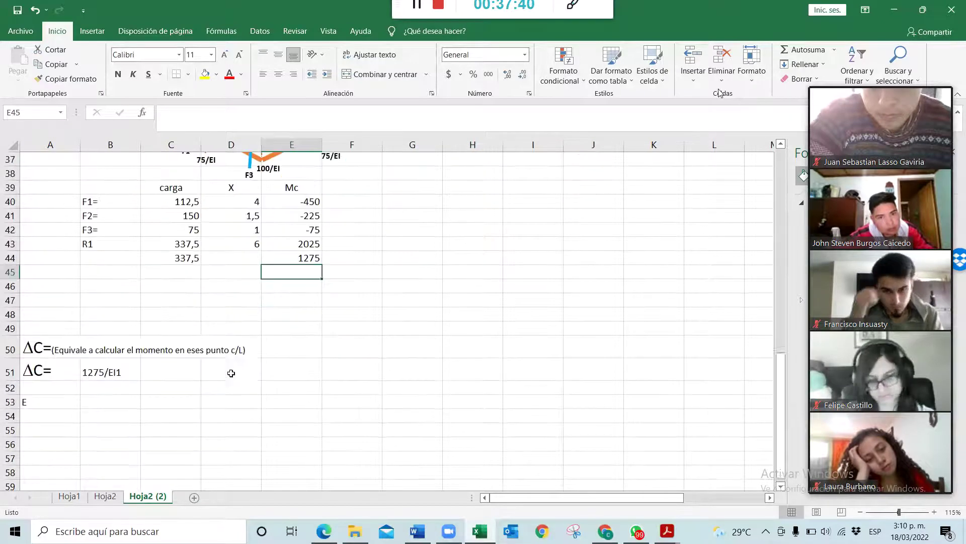
- Change the ΔC result in B51 to the negative value -1275/EI1, entered as text rather than a formula
left_click(127, 374)
left_click(161, 116)
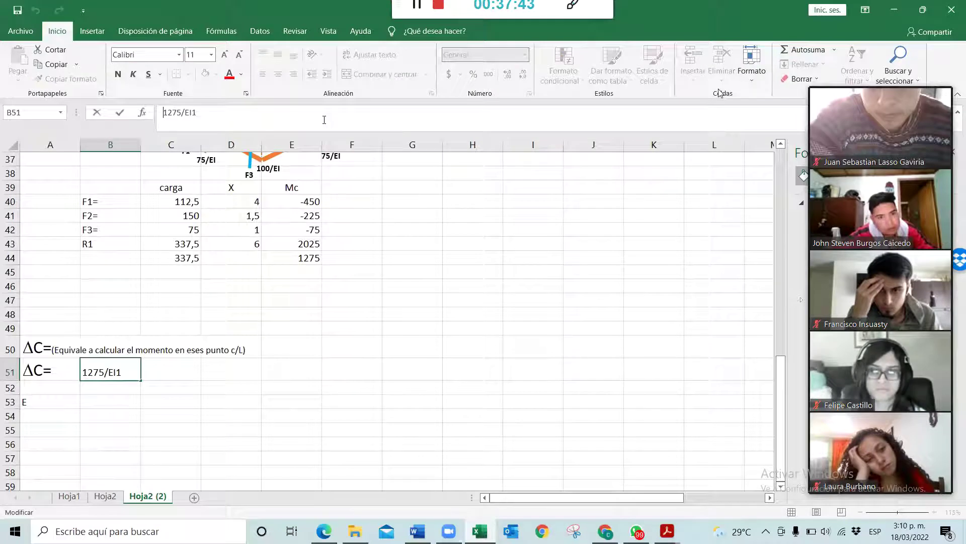
type("=")
key("Return")
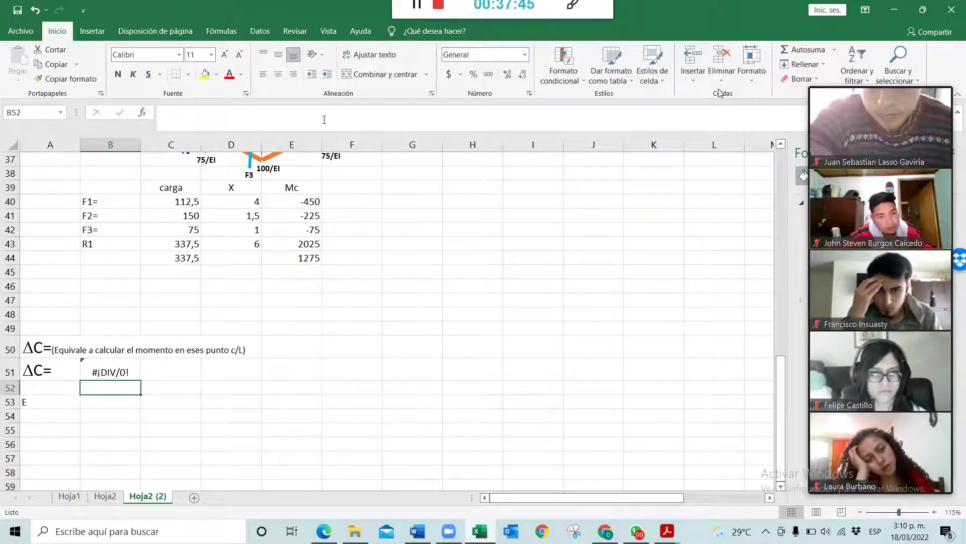
key("Up")
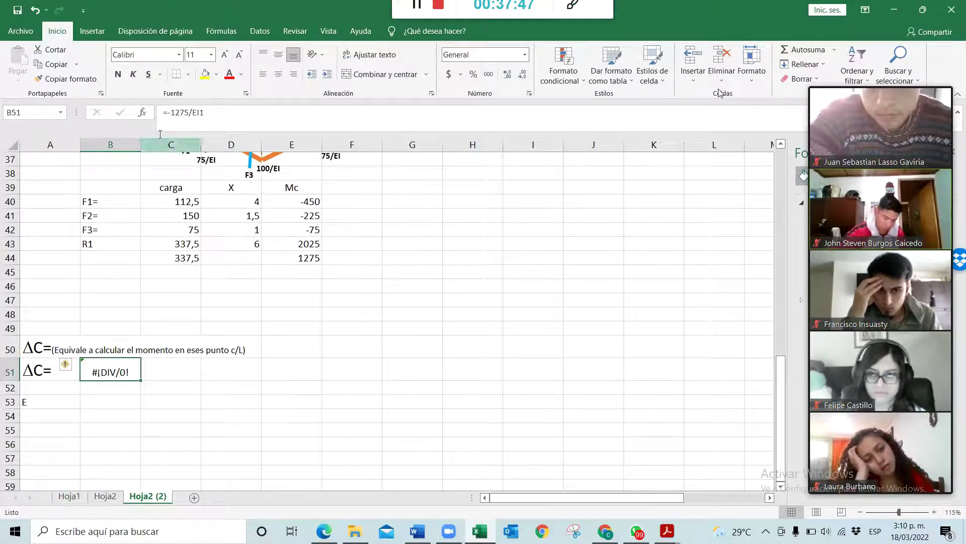
left_click(171, 113)
key("BackSpace")
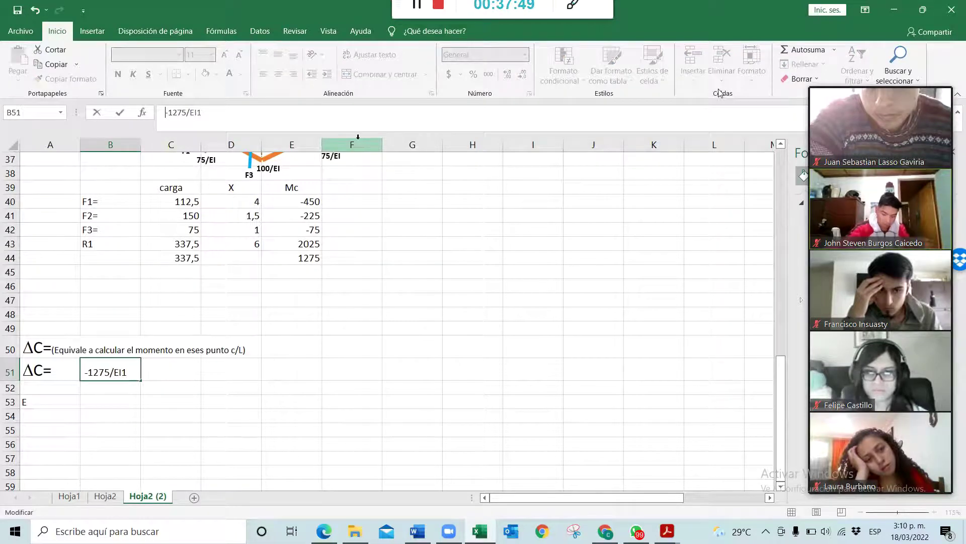
type("-")
key("Return")
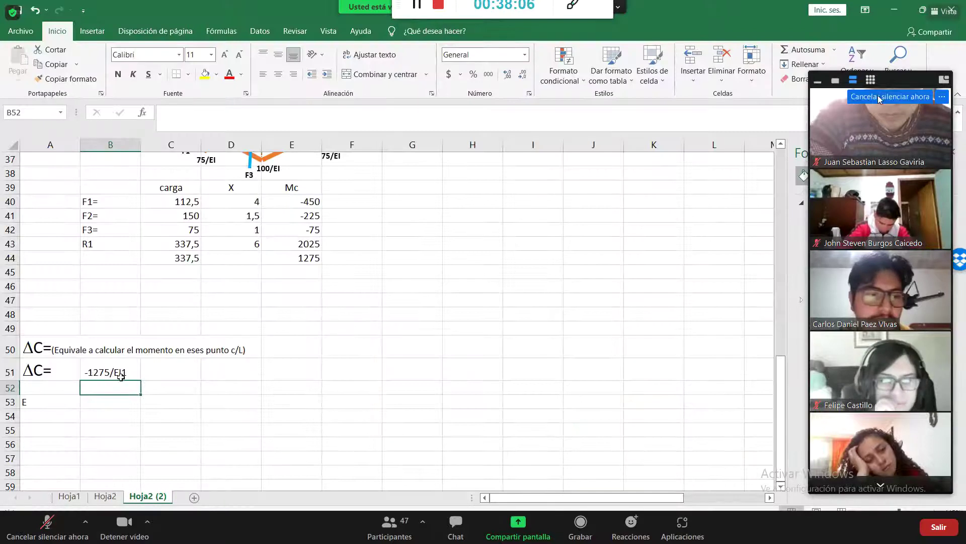
- Switch the Zoom participants' video panel to gallery view
left_click(874, 83)
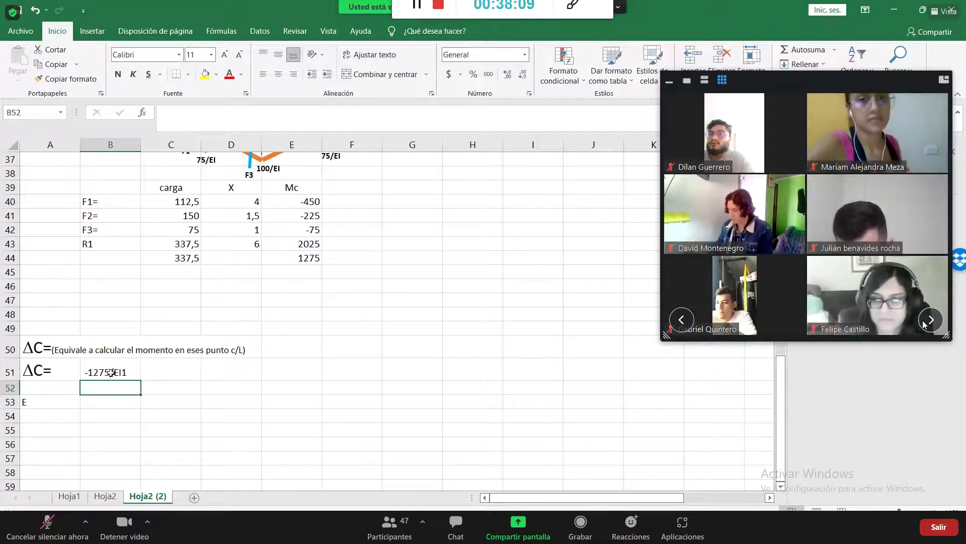
- Page through the Zoom participant videos and review the beam statement, load diagrams and moment table against the ΔC result
left_click(925, 321)
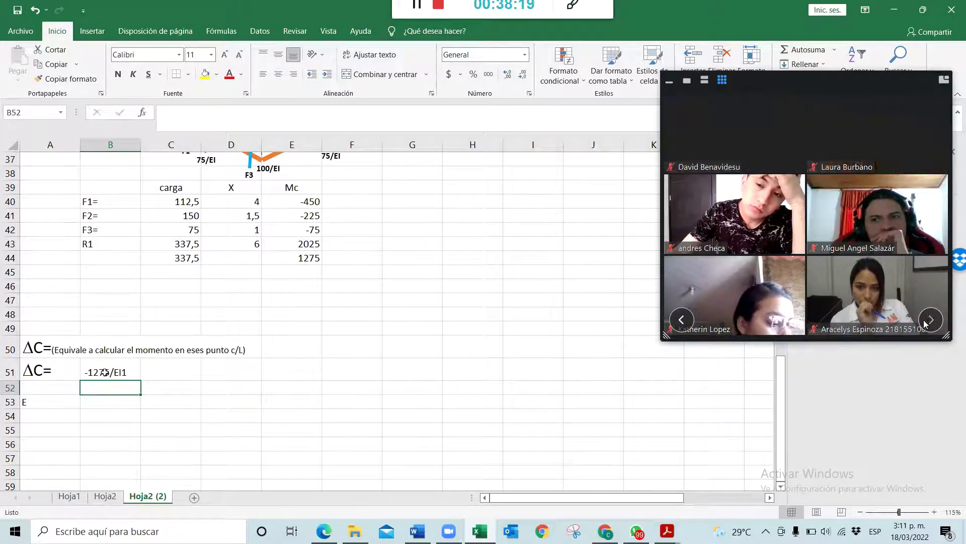
scroll(313, 392, "up", 3)
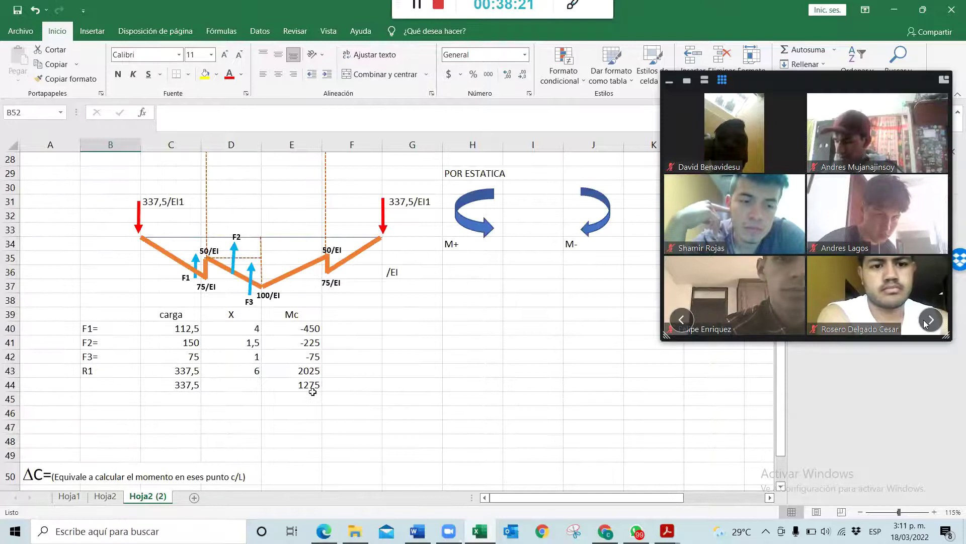
scroll(313, 392, "up", 5)
scroll(265, 265, "up", 3)
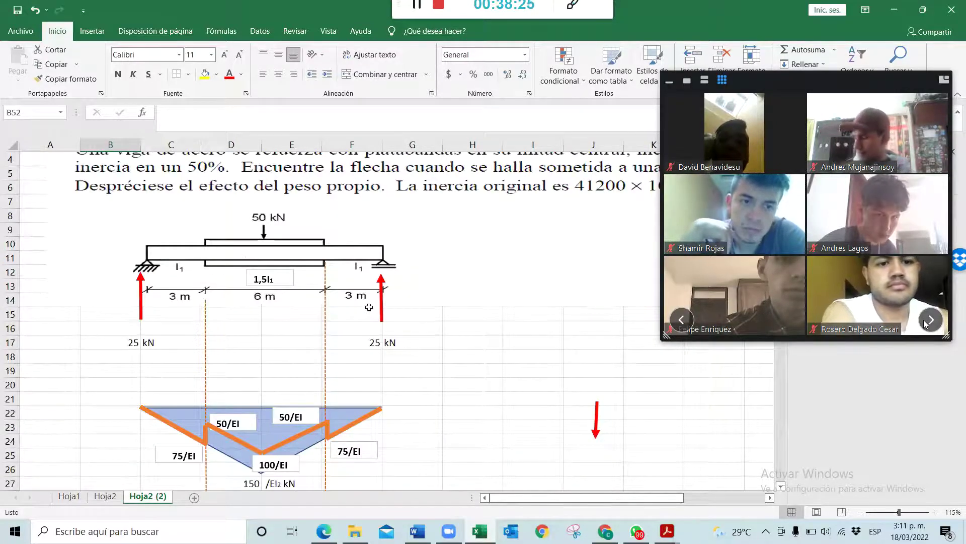
scroll(369, 307, "down", 11)
key("Up")
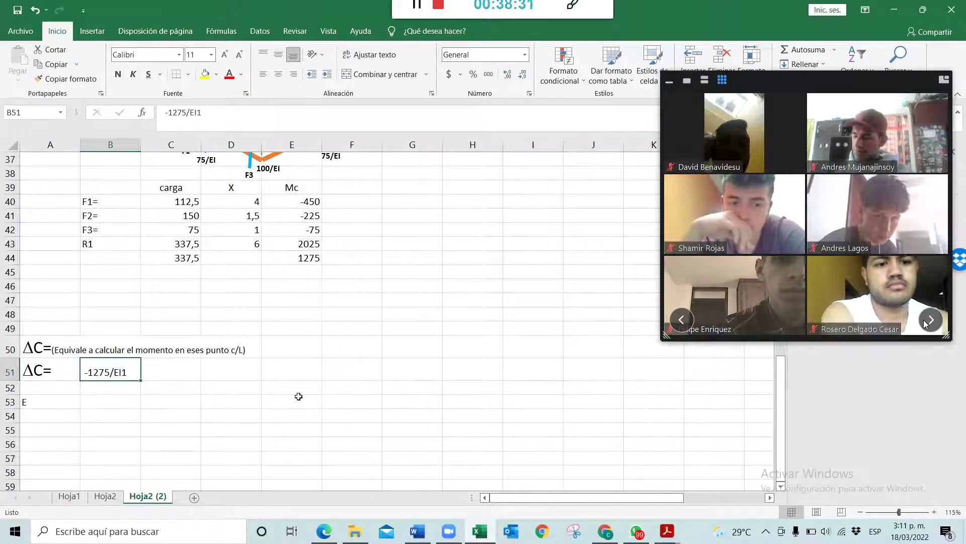
scroll(299, 397, "up", 2)
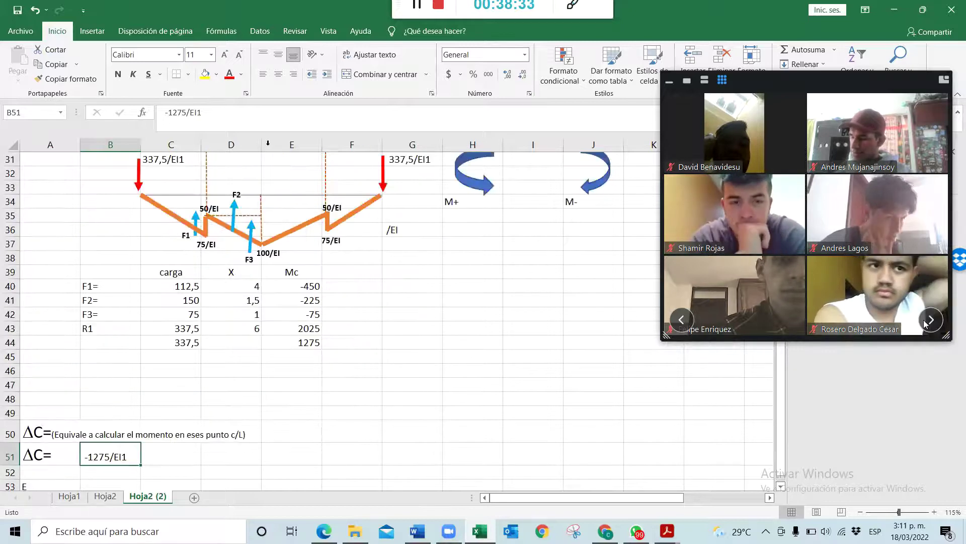
left_click(930, 320)
scroll(272, 349, "up", 4)
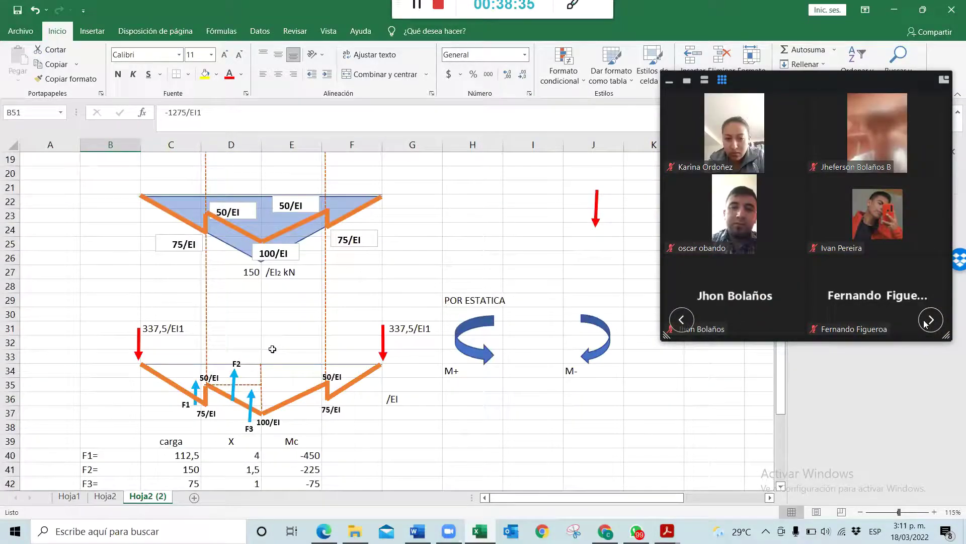
scroll(272, 349, "up", 6)
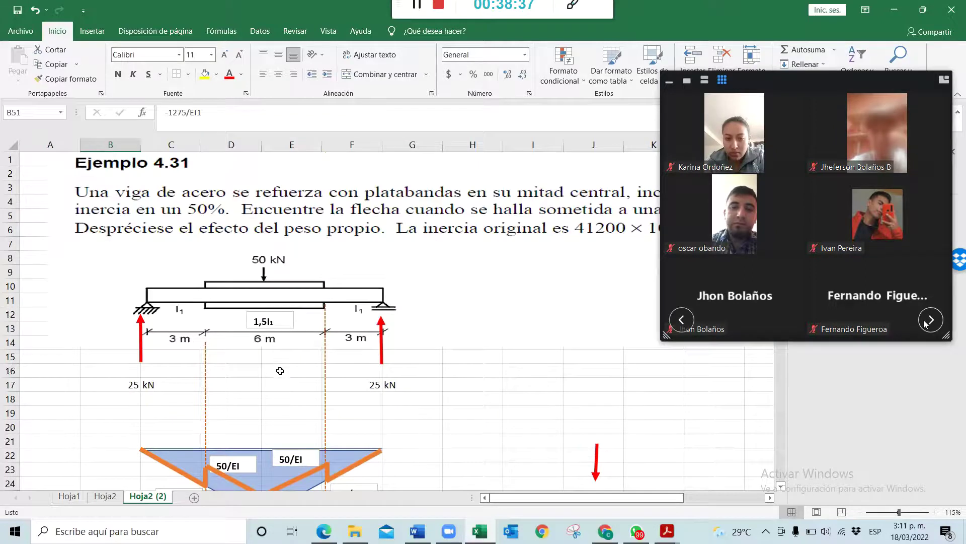
left_click(930, 319)
scroll(280, 370, "down", 7)
scroll(285, 388, "down", 6)
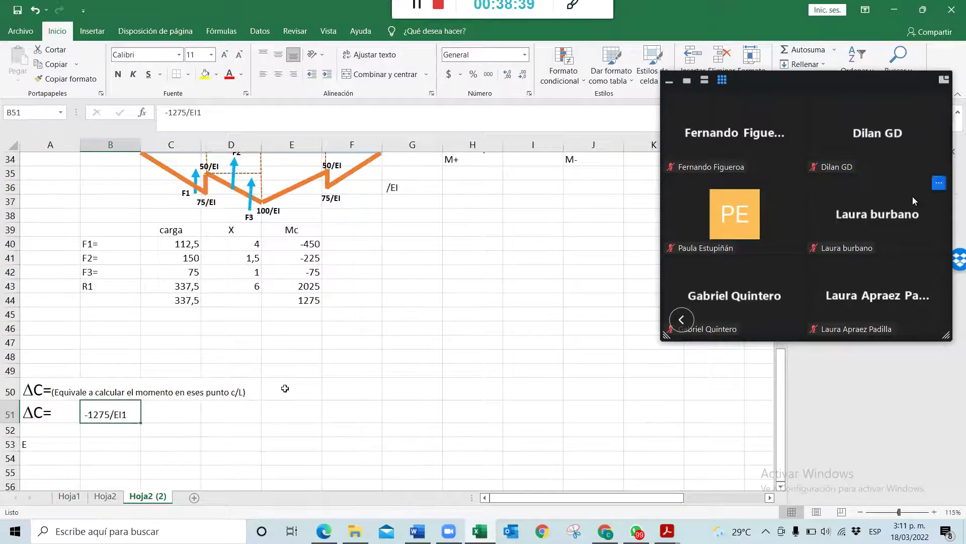
- Switch the Zoom video panel to the vertical strip of participants and select the empty value cell B53 beside E
left_click(227, 366)
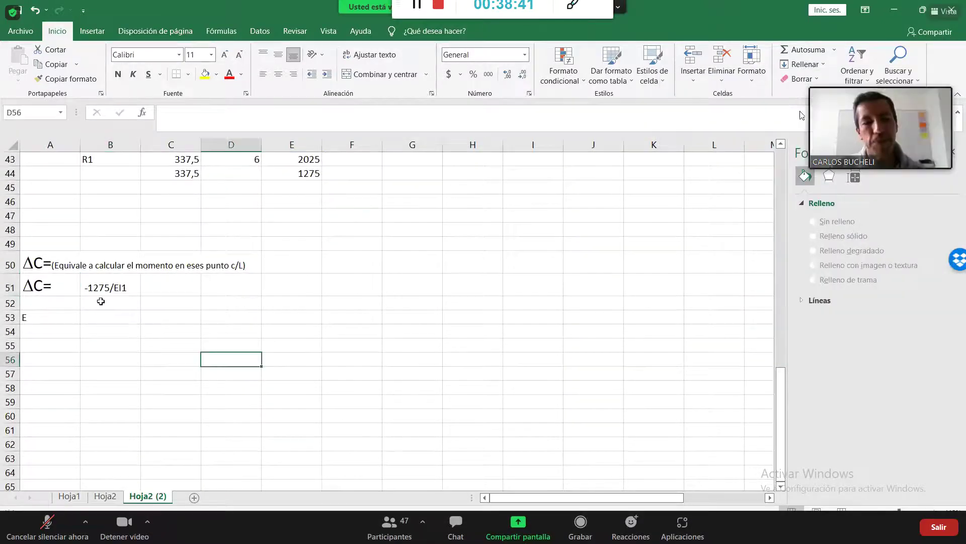
left_click(93, 315)
left_click(853, 88)
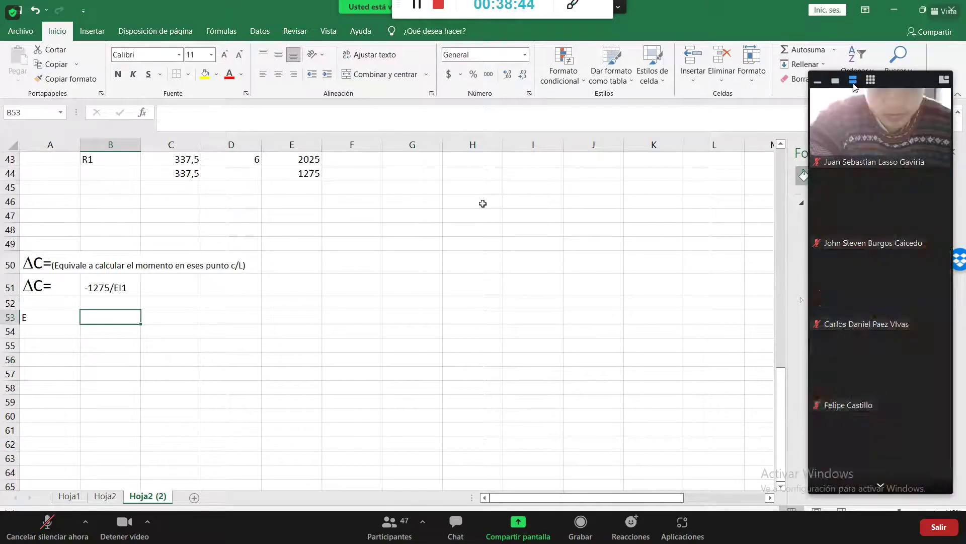
left_click(106, 317)
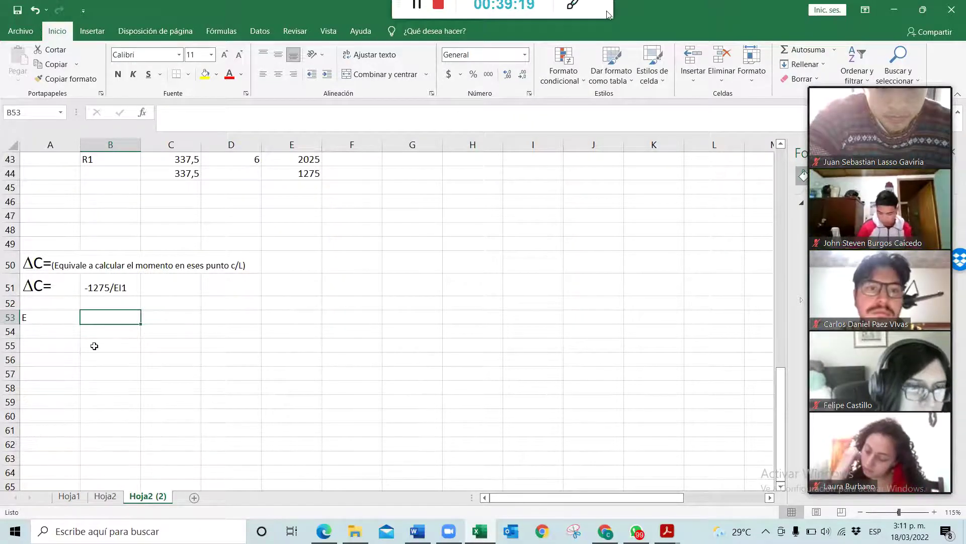
- Add the inertia row below E: label I= in A54, 41200 in B54 and *10e4 mm4 in C54
left_click(75, 333)
type("I=")
key("Return")
key("Up")
key("Right")
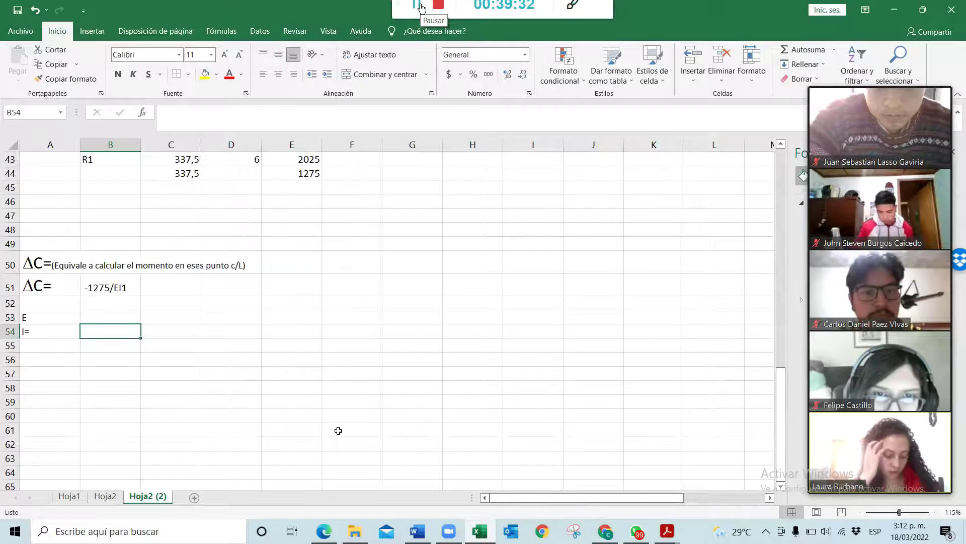
type("41200")
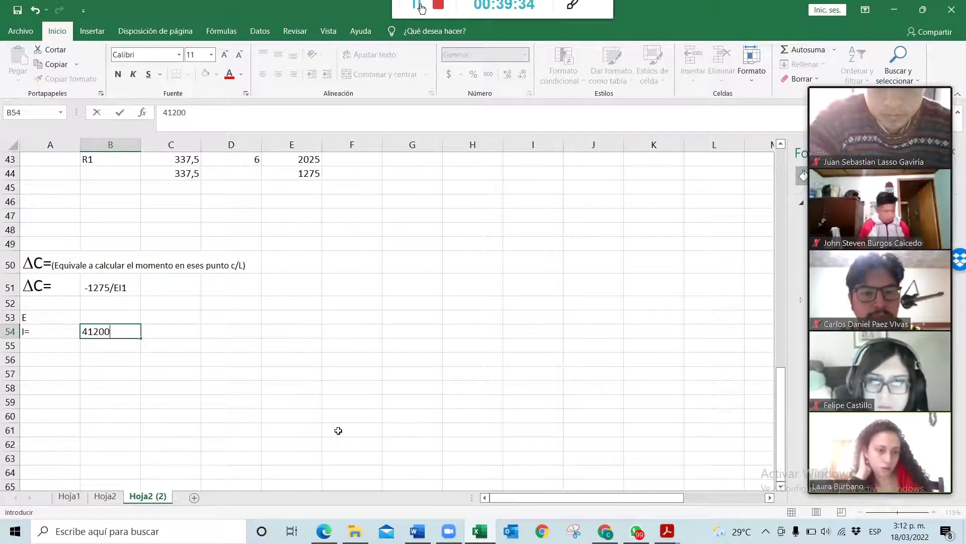
key("Tab")
type("*10")
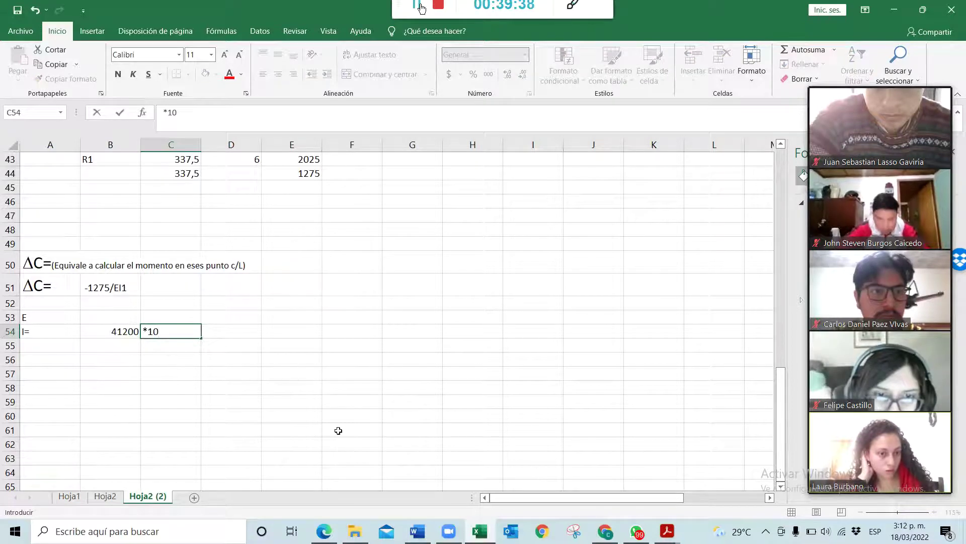
type("e4")
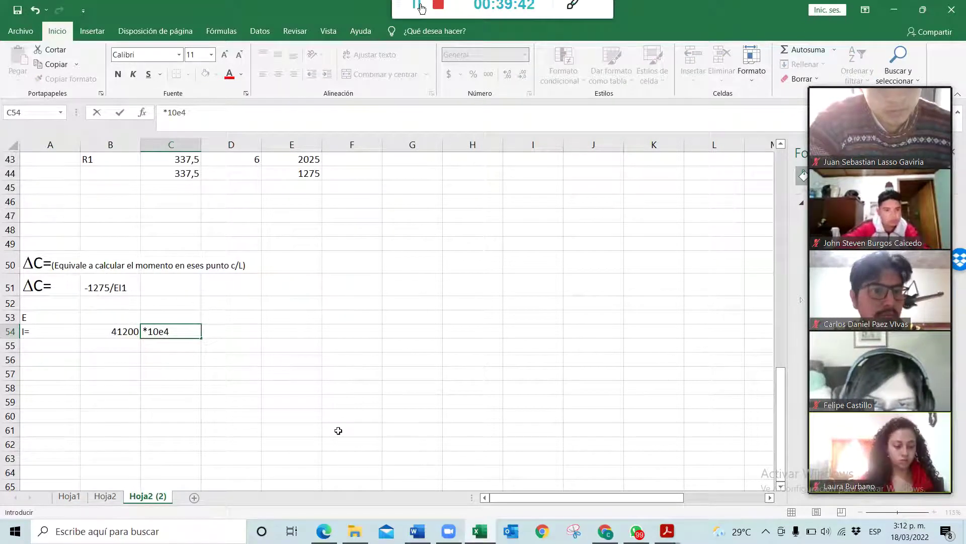
type(" mm4")
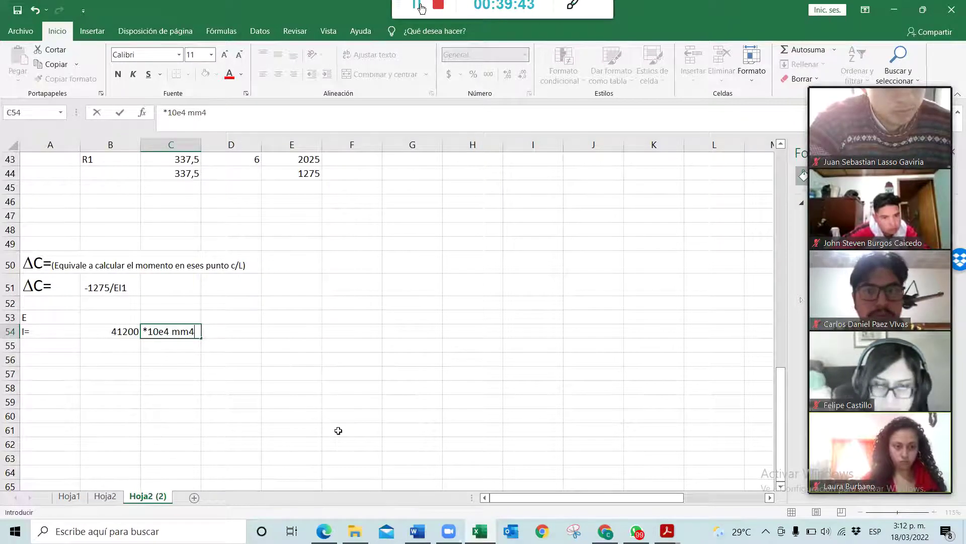
key("Return")
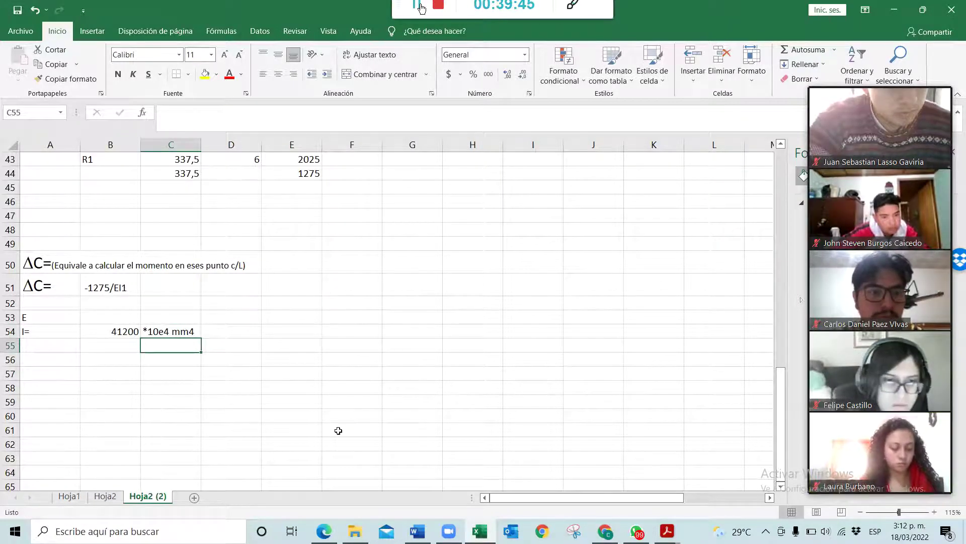
- Enter the unit kN-m in C51 beside the ΔC result
key("Up")
key("Up")
key("Up")
key("Up")
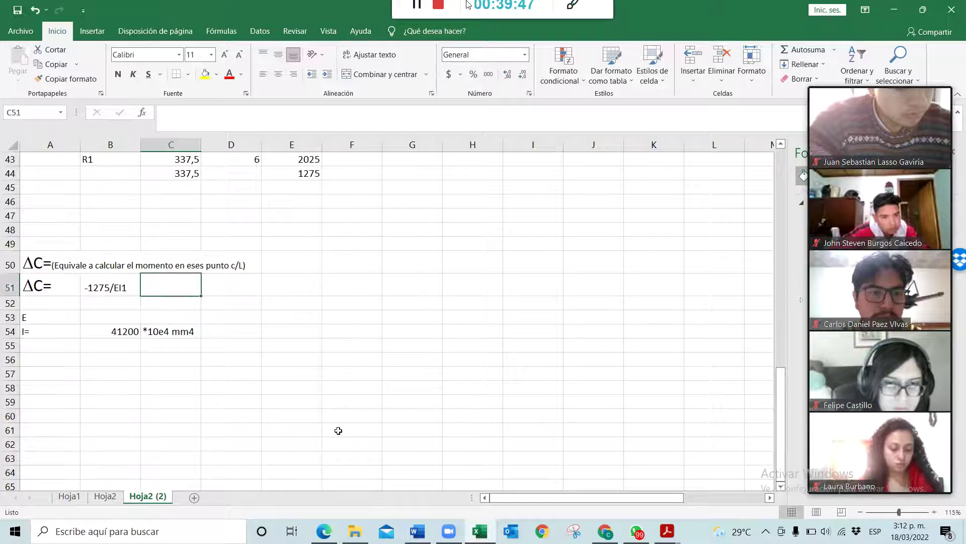
key("Left")
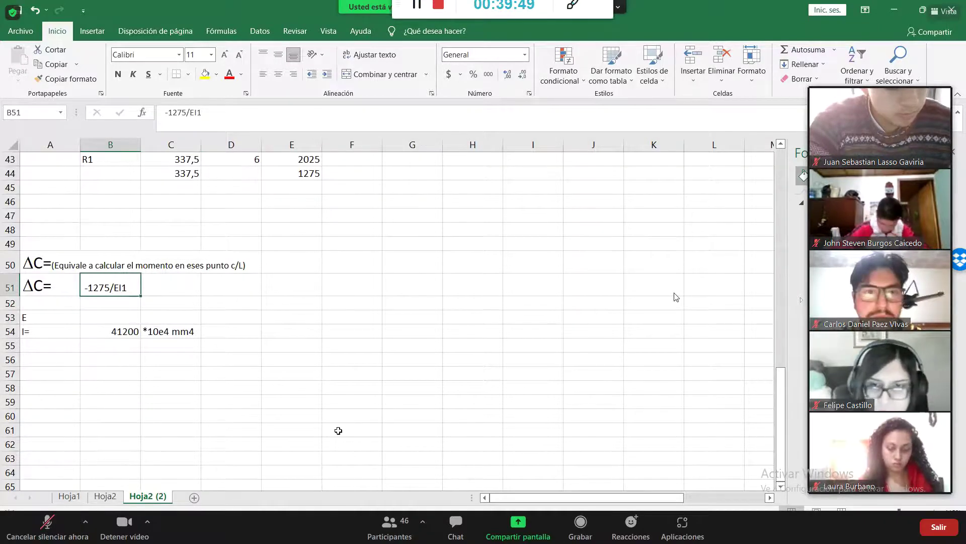
key("Right")
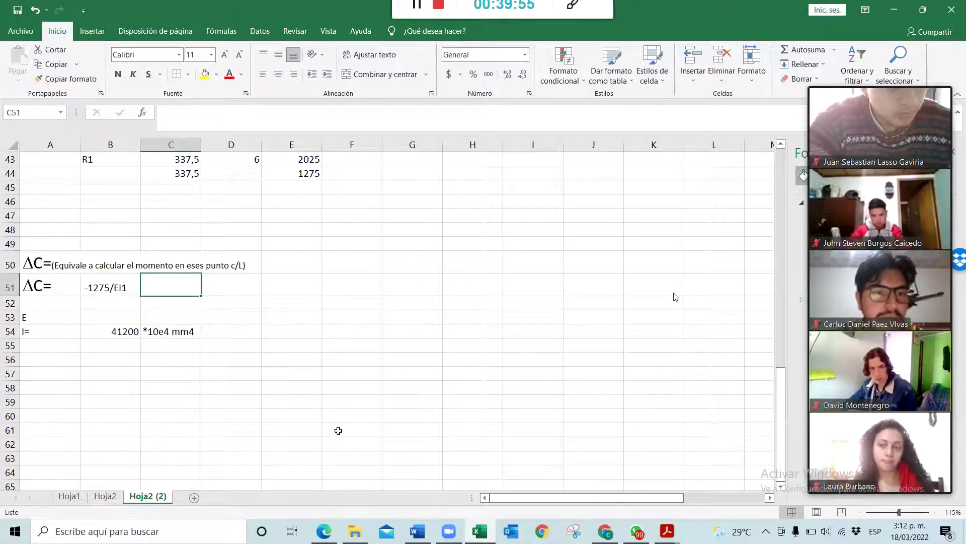
type("K")
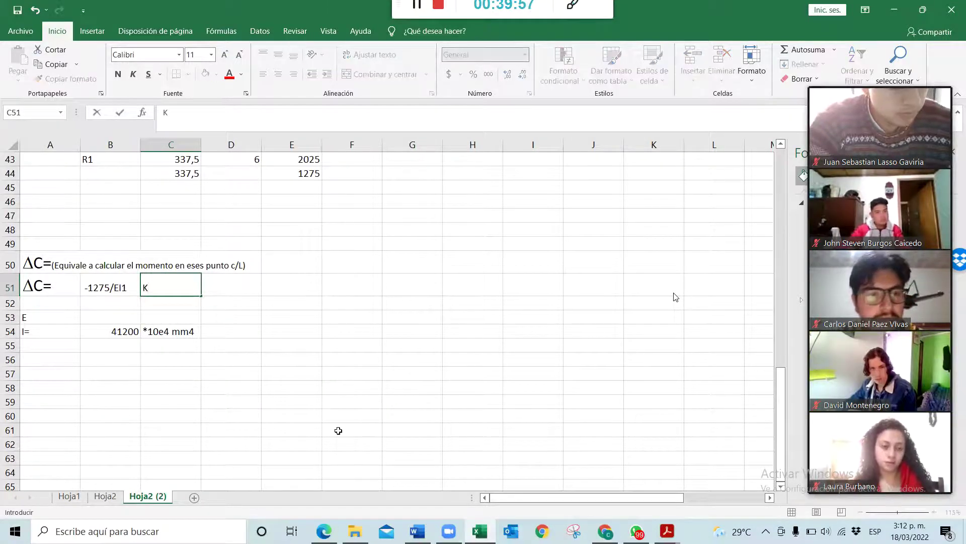
key("BackSpace")
type("kN-m")
key("Return")
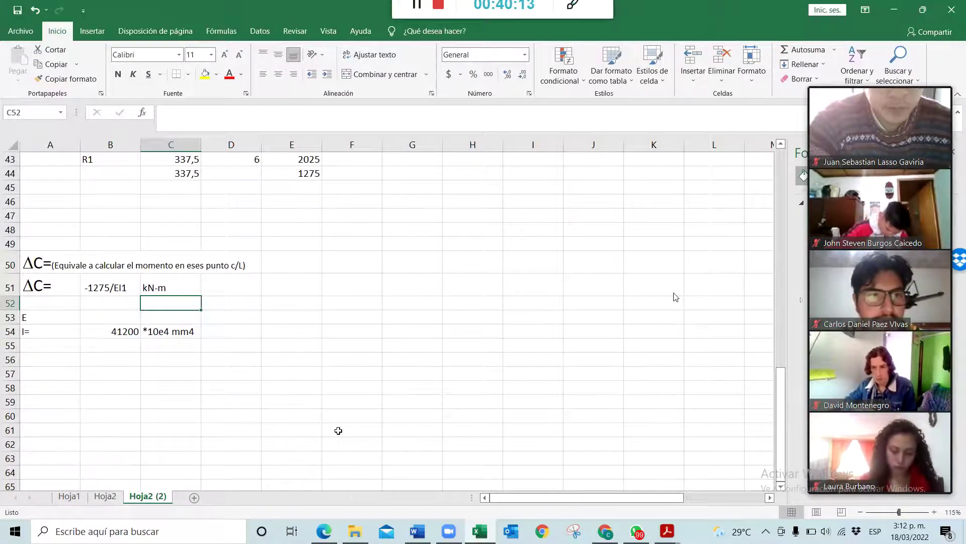
key("Down")
key("Down")
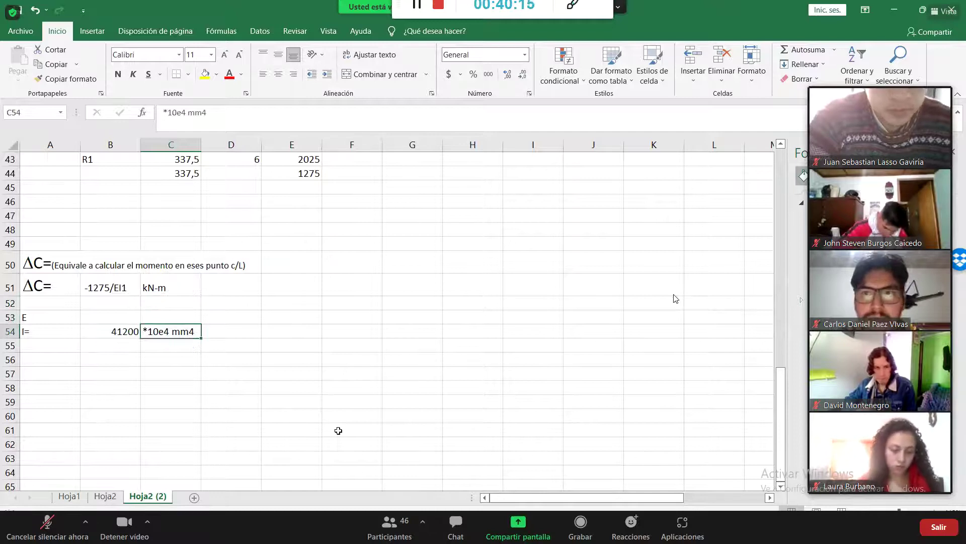
key("Up")
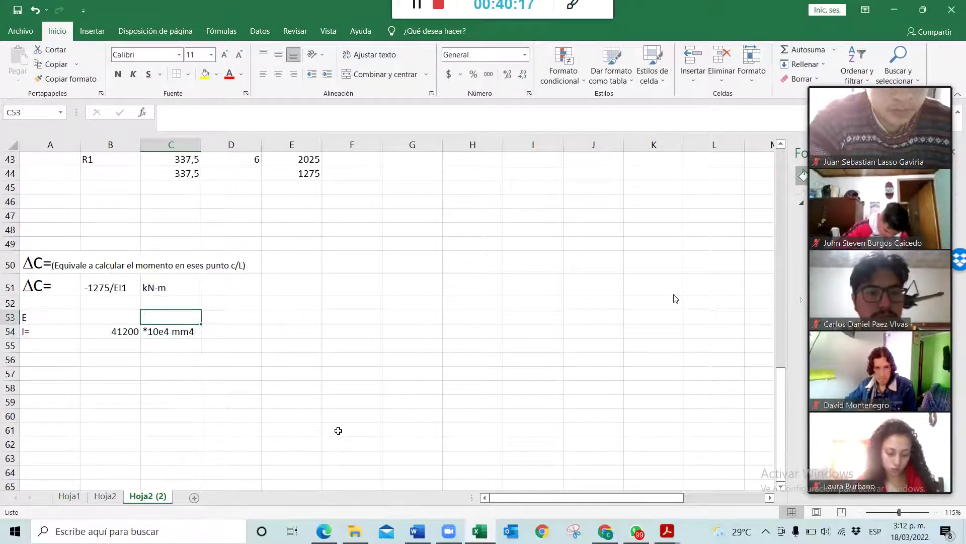
key("Left")
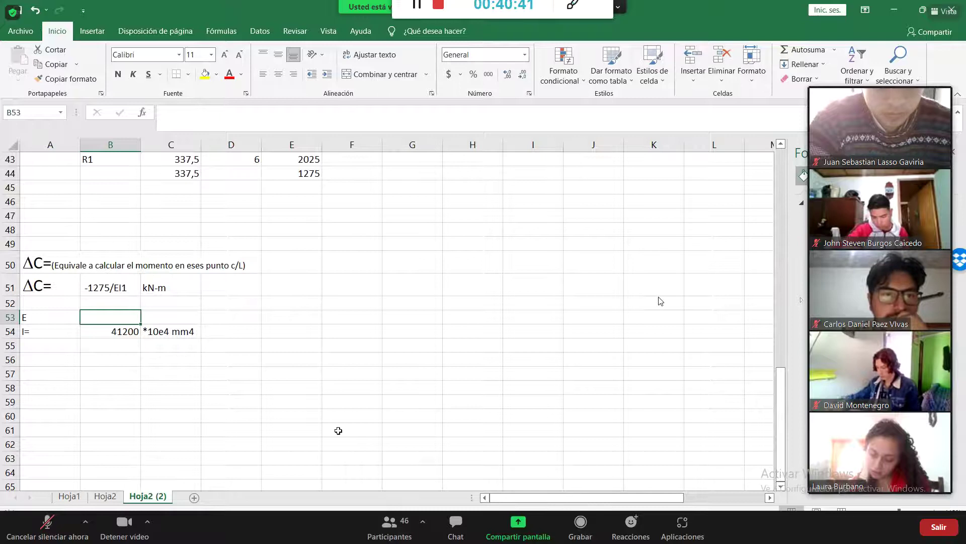
type("36")
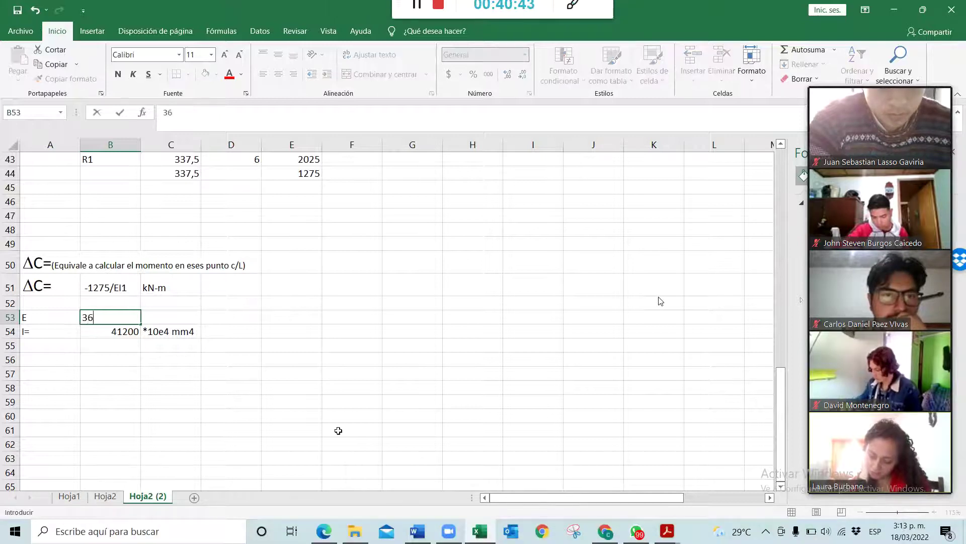
type(" ks")
key("BackSpace")
key("BackSpace")
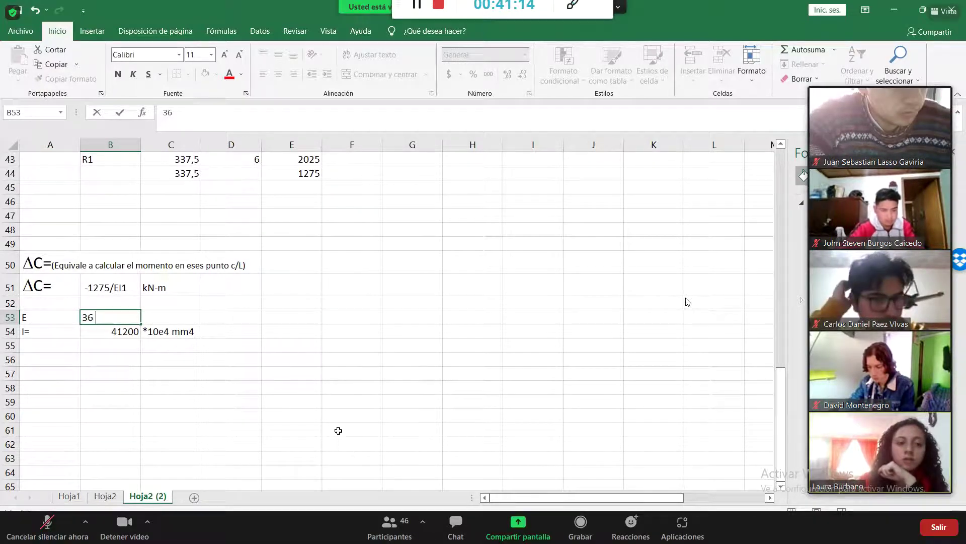
key("BackSpace")
key("BackSpace")
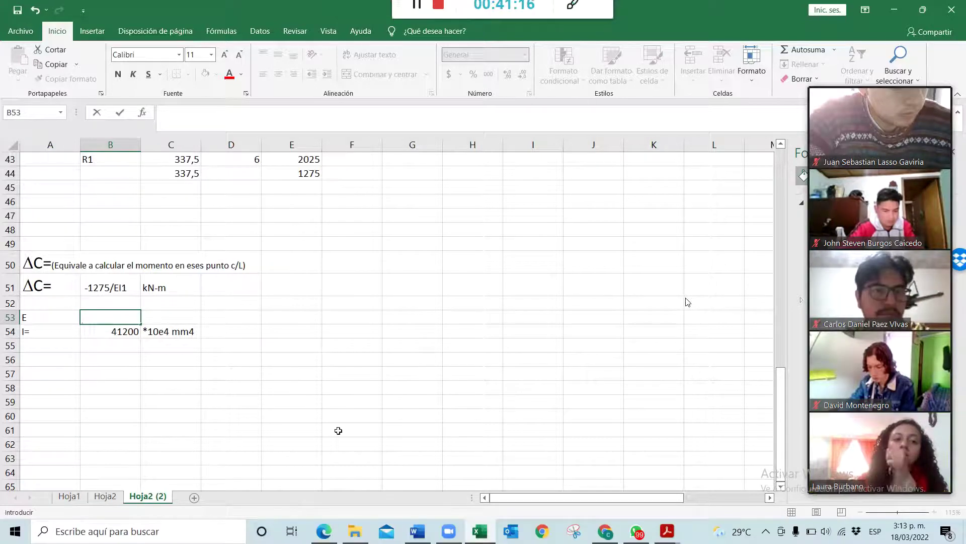
- Enter 199948 MPa as the elastic modulus E in B53
type("19")
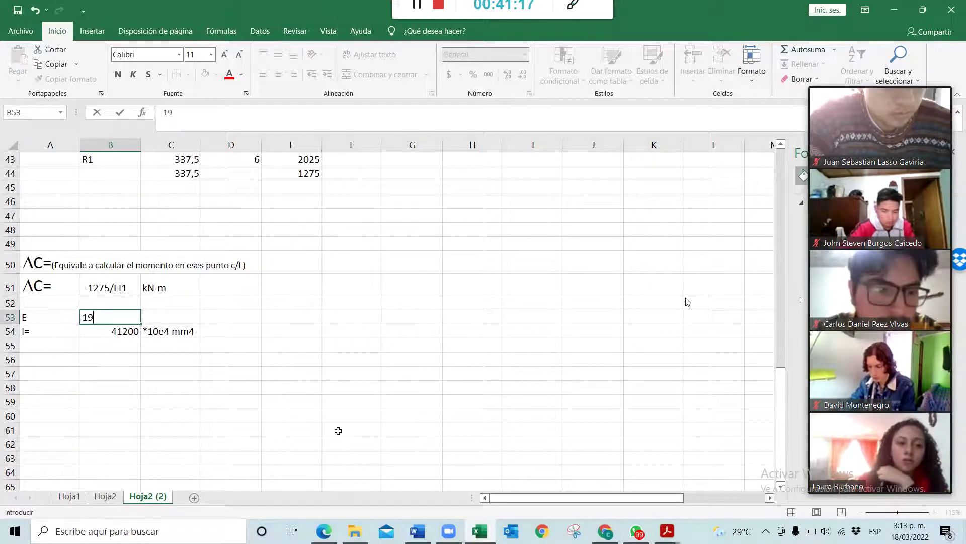
type("994")
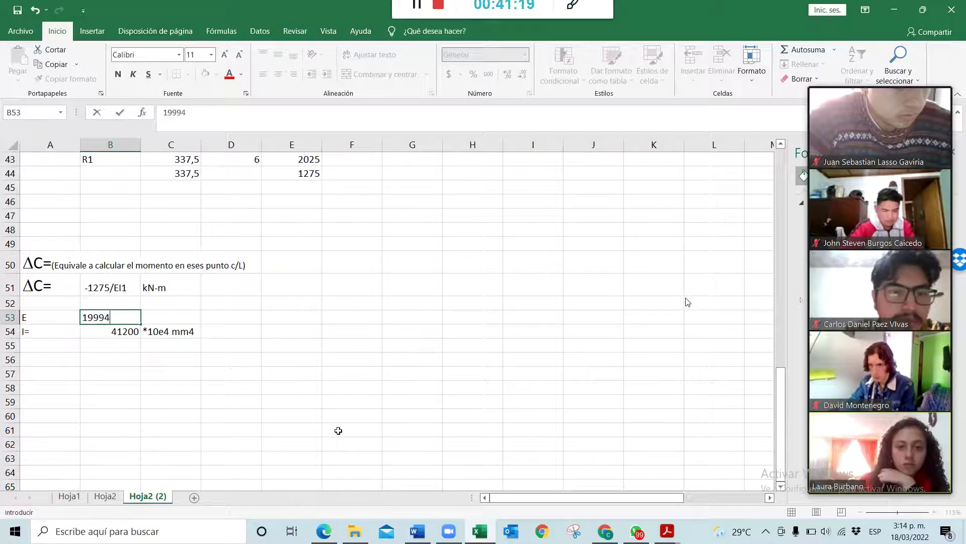
type("8 MPa")
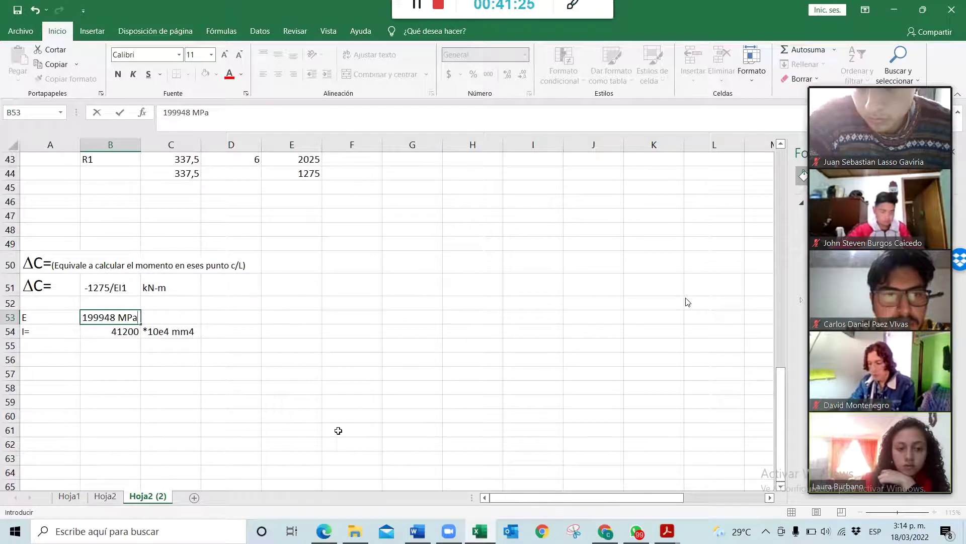
key("Return")
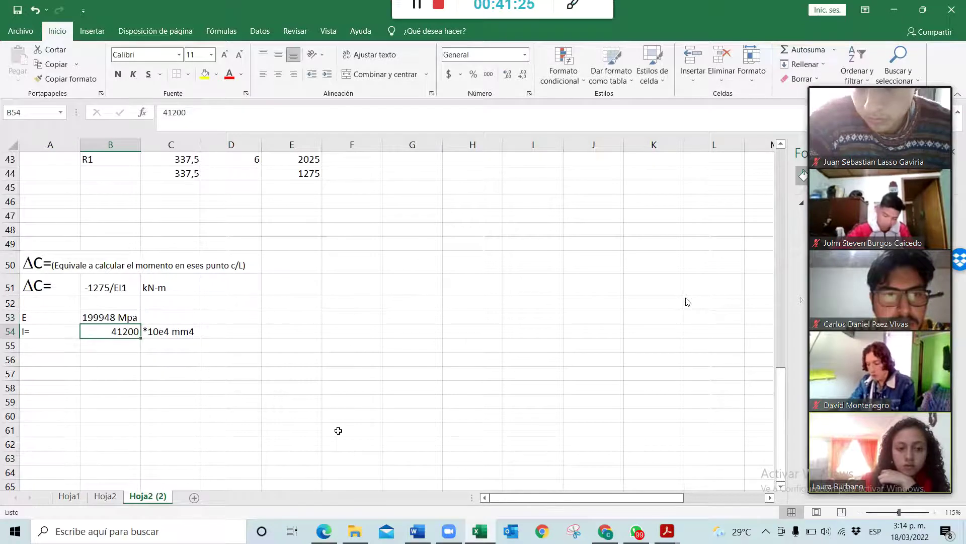
- Insert a comma after the first three digits of the E value in B53, making it 199,948 Mpa
left_click(134, 306)
left_click(131, 315)
left_click(177, 112)
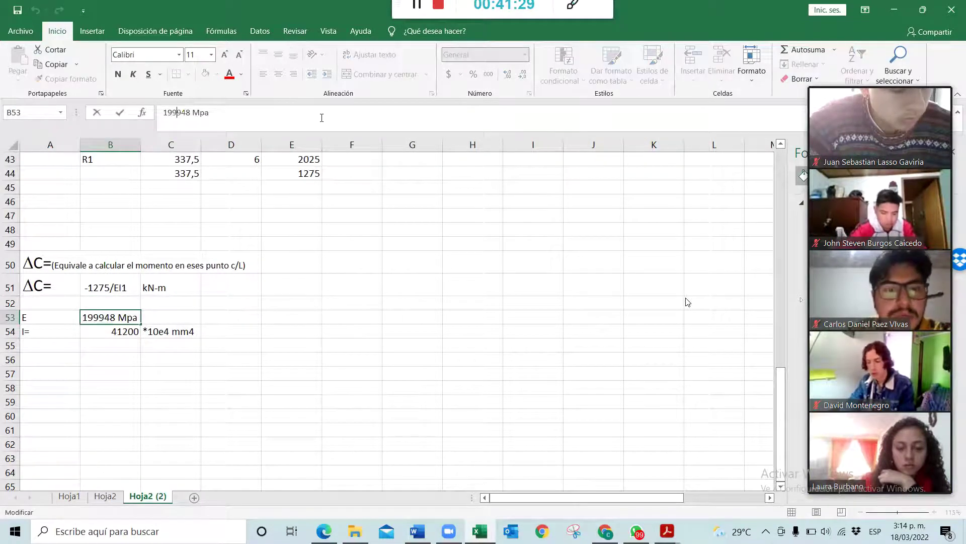
type(",")
key("Return")
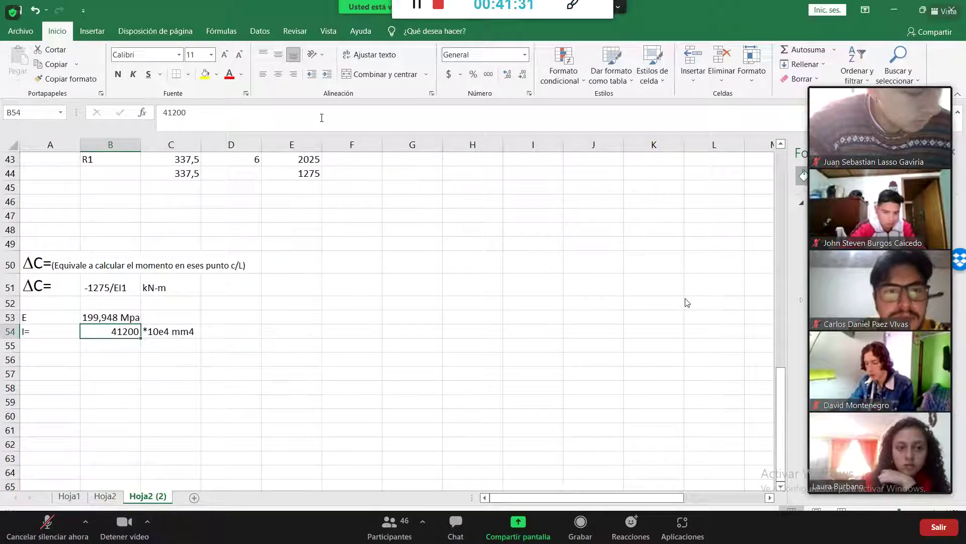
key("Up")
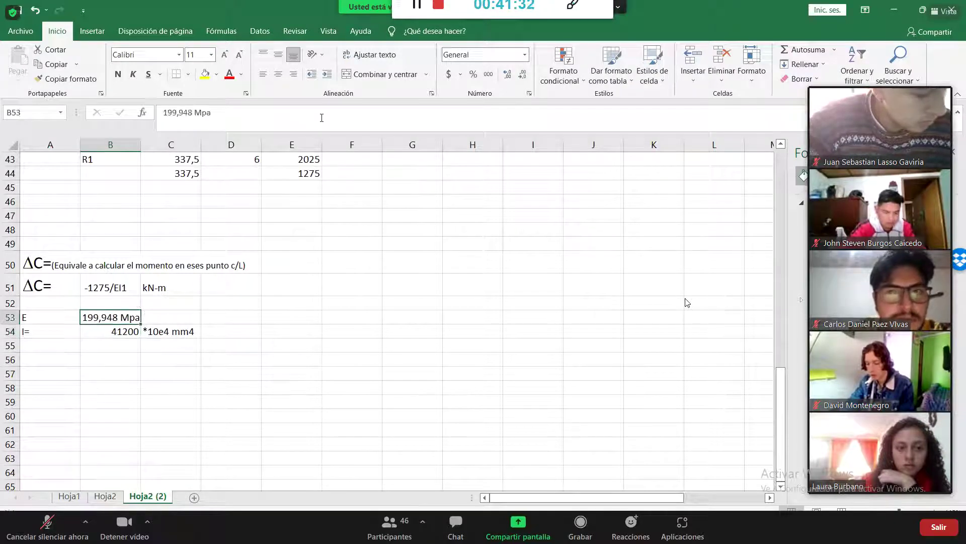
- Replace the comma in the E value in B53 with a period, making it 199.948 Mpa
left_click(180, 113)
key("BackSpace")
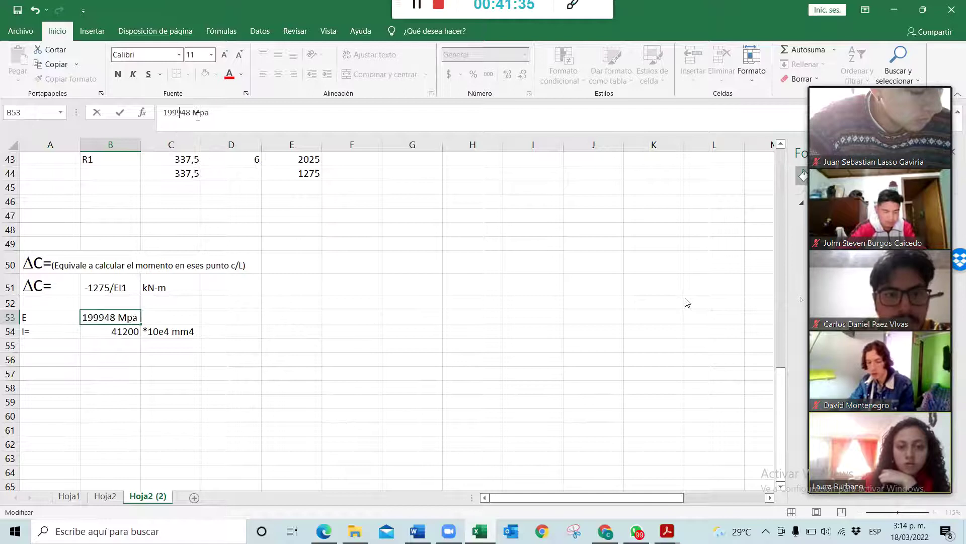
type(".")
key("Return")
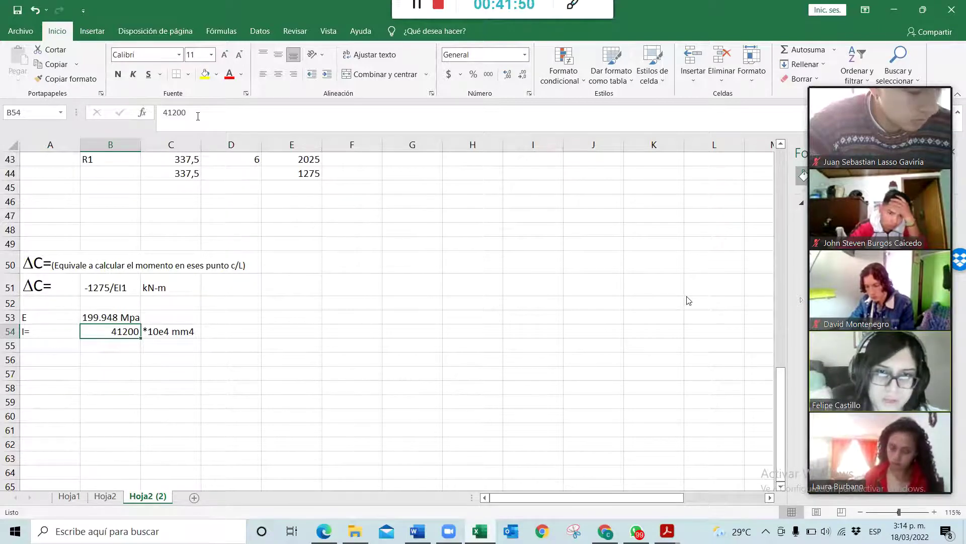
- Overwrite the elastic modulus E in B53 with 200 GPa
key("Up")
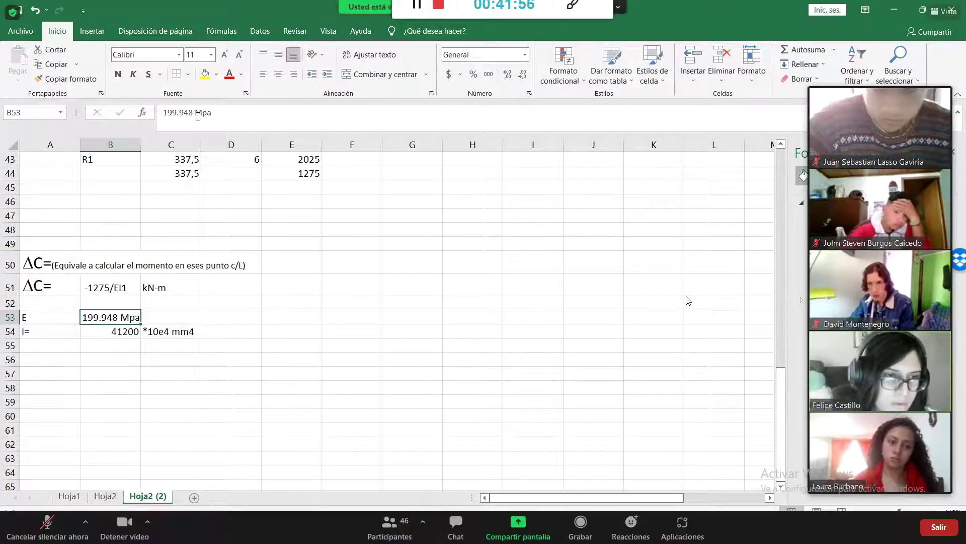
type("200")
type("g")
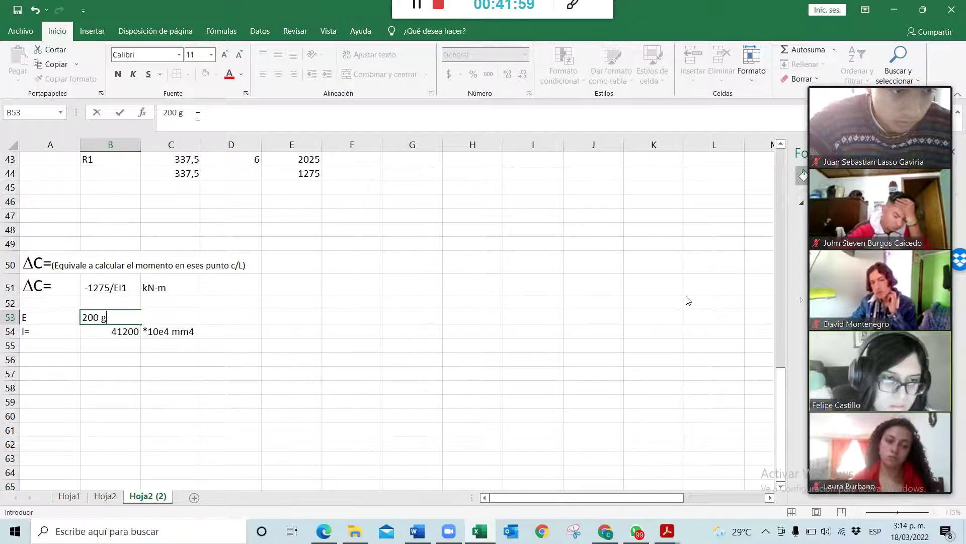
key("BackSpace")
key("BackSpace")
type("GPa")
key("Return")
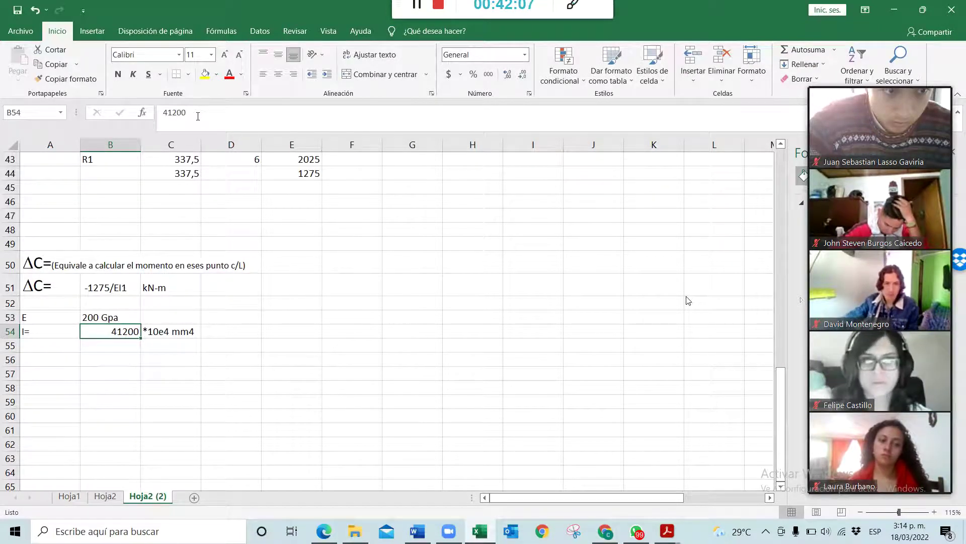
- Correct the unit's capitalization in B53 so the entry reads 200 GPa
key("Up")
left_click(188, 111)
key("Left")
key("BackSpace")
type("P")
key("Return")
- Separate the E value from its unit, leaving only 200 in B53 and entering GPa in C53
key("Up")
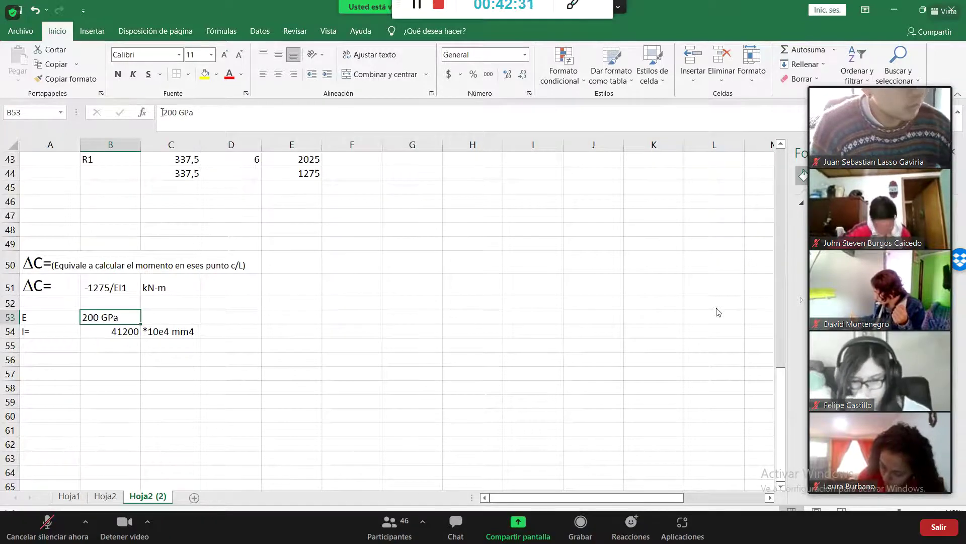
left_click_drag(174, 112, 340, 115)
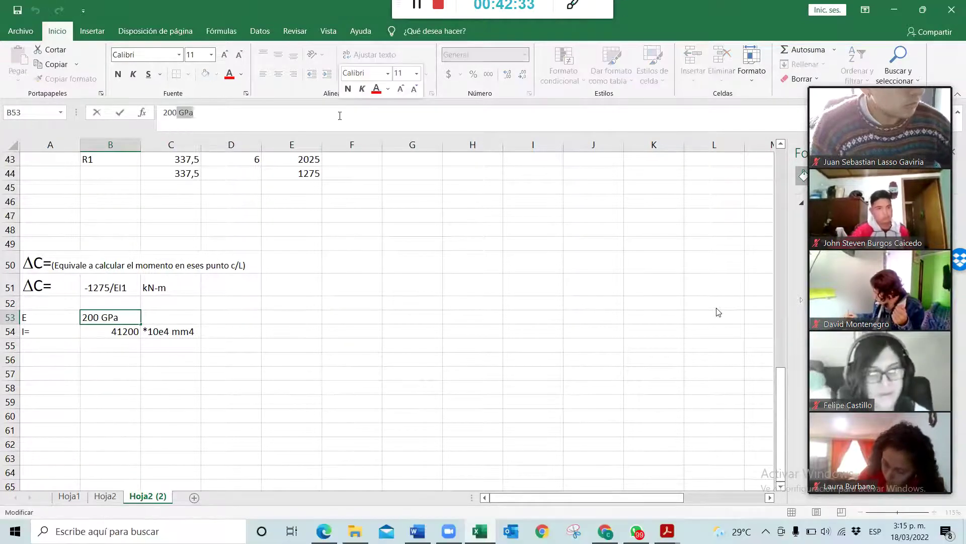
key("BackSpace")
key("Return")
key("Up")
key("Right")
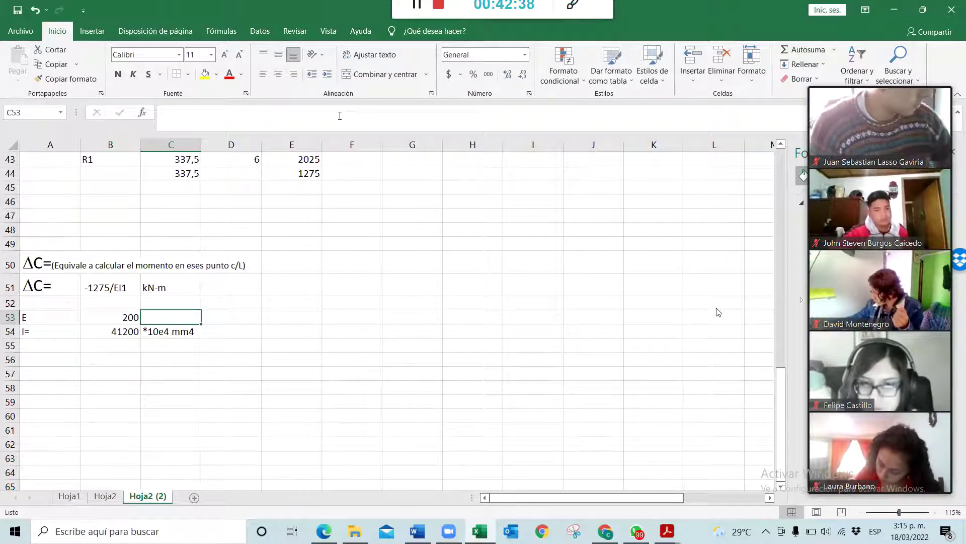
type("GP")
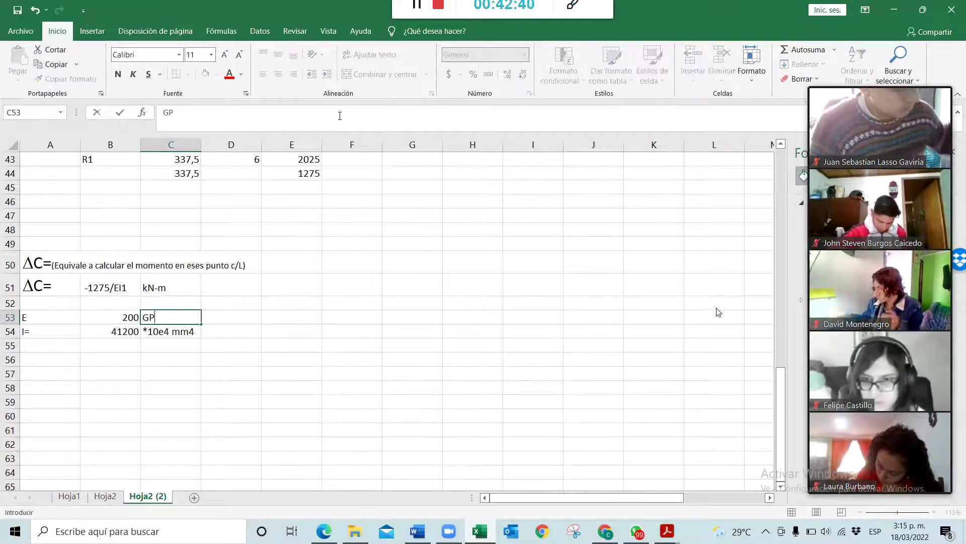
type("a")
key("Return")
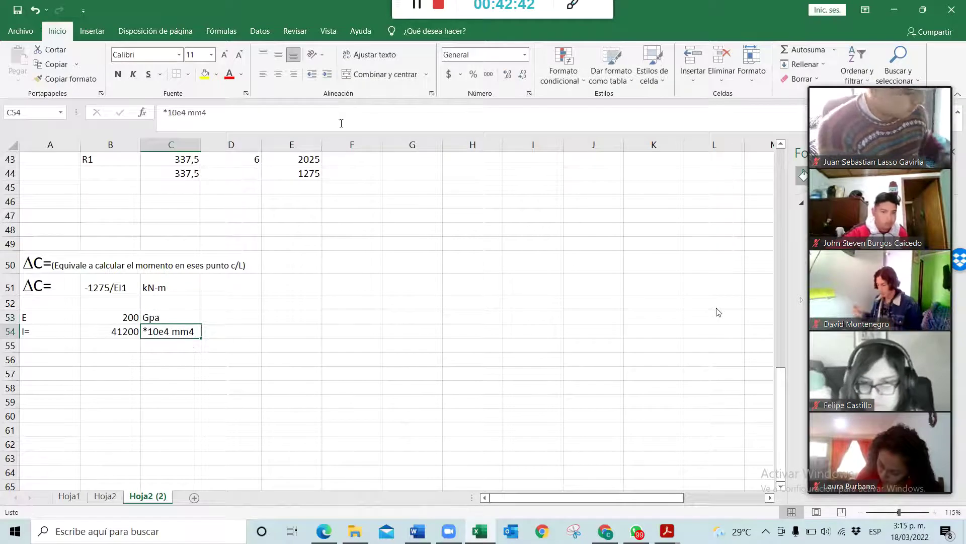
left_click(195, 398)
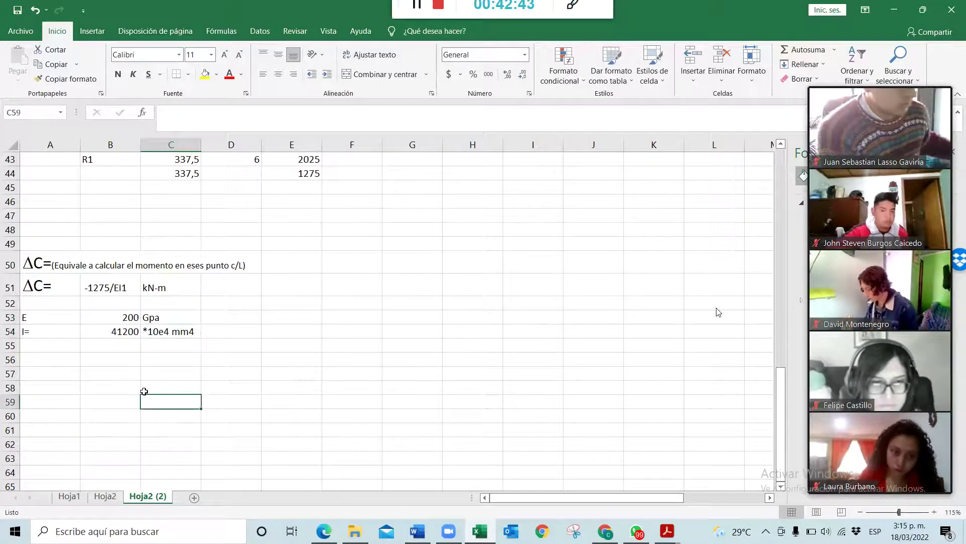
left_click(154, 288)
left_click(185, 314)
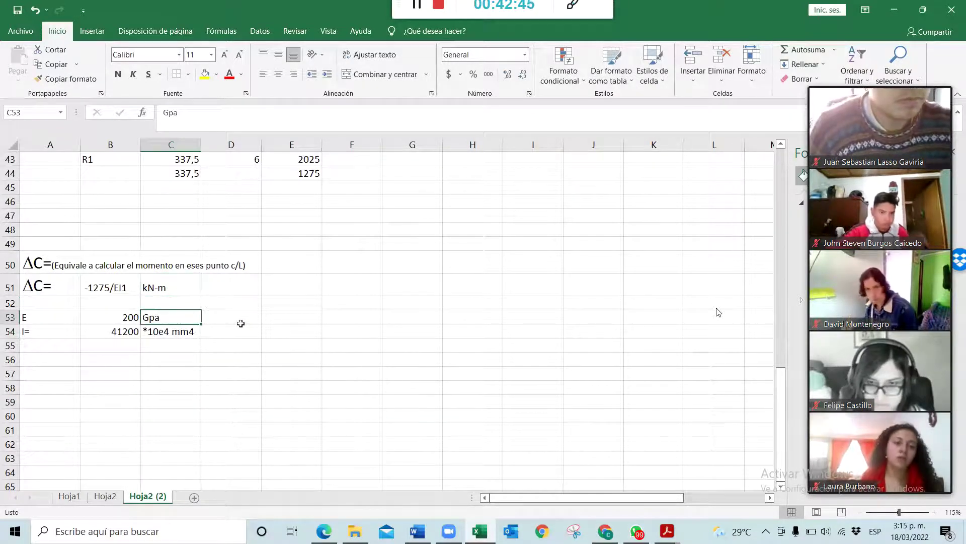
left_click(195, 334)
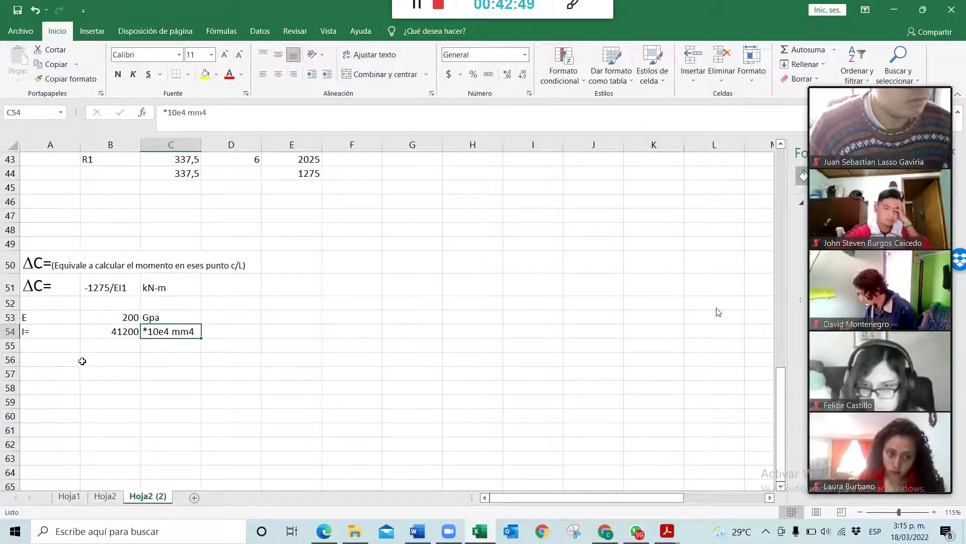
- Copy the ΔC row A51:C51, with its expression and unit, into row 57 starting at A57
left_click_drag(45, 287, 148, 287)
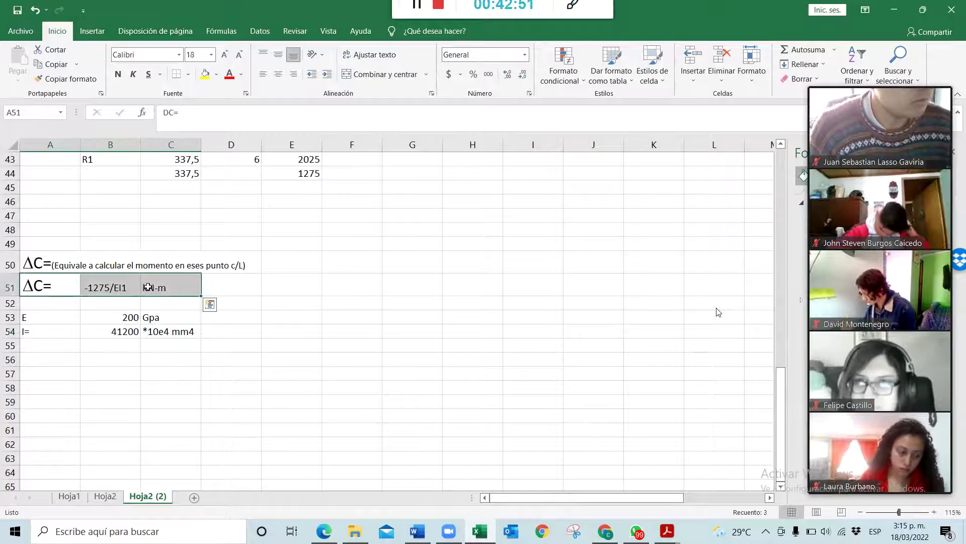
key("ctrl+c")
left_click(65, 373)
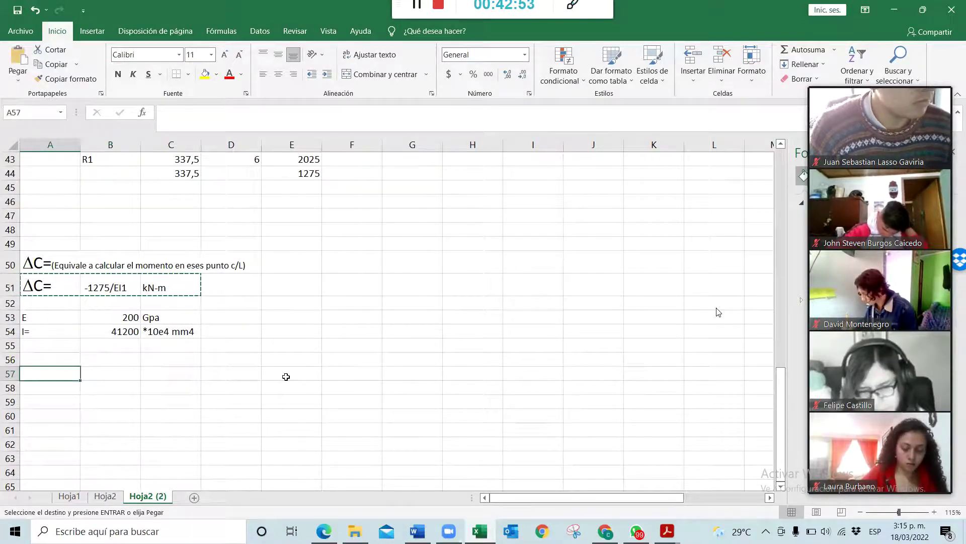
key("ctrl+v")
left_click(343, 373)
left_click(108, 381)
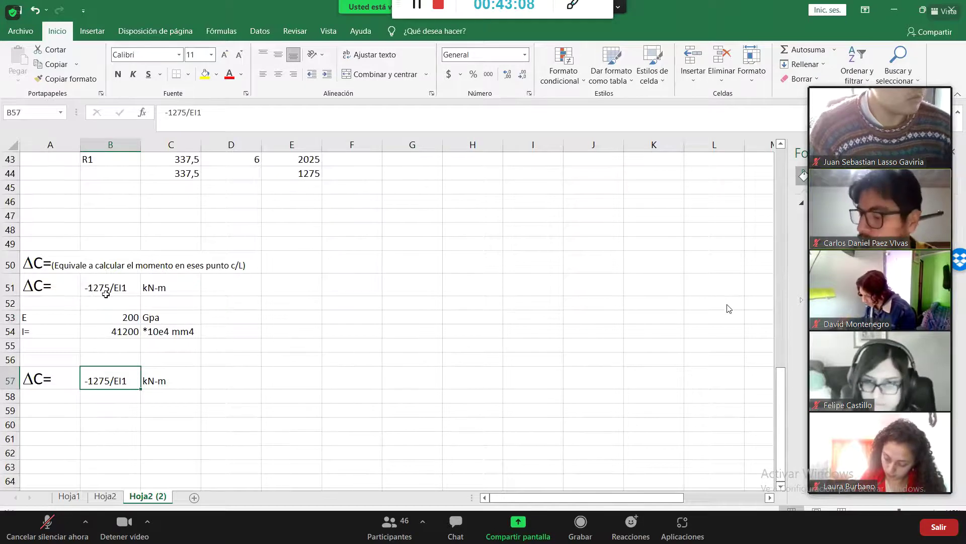
left_click(106, 294)
key("ctrl+v")
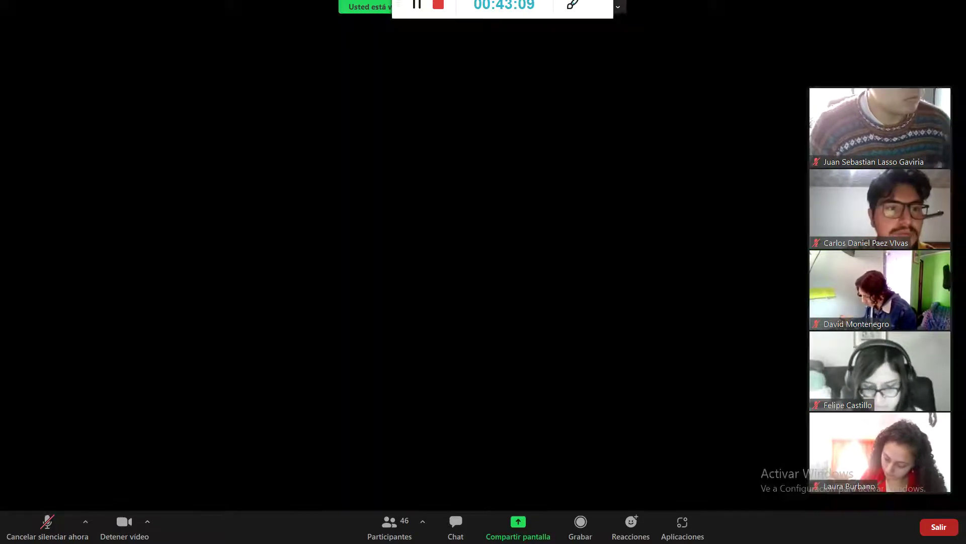
- Convert E in D53 with the formula +B53*1e6
left_click(233, 319)
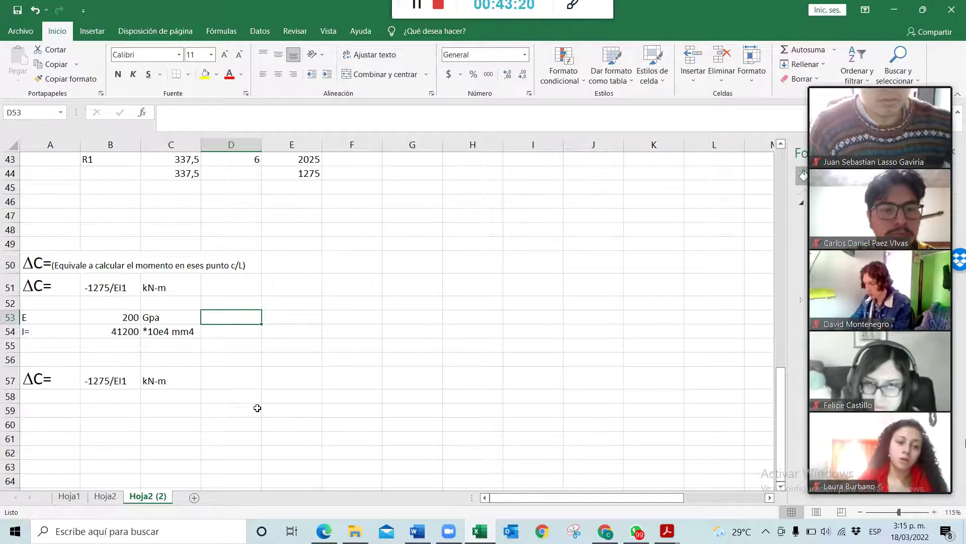
type("+")
key("Left")
key("Left")
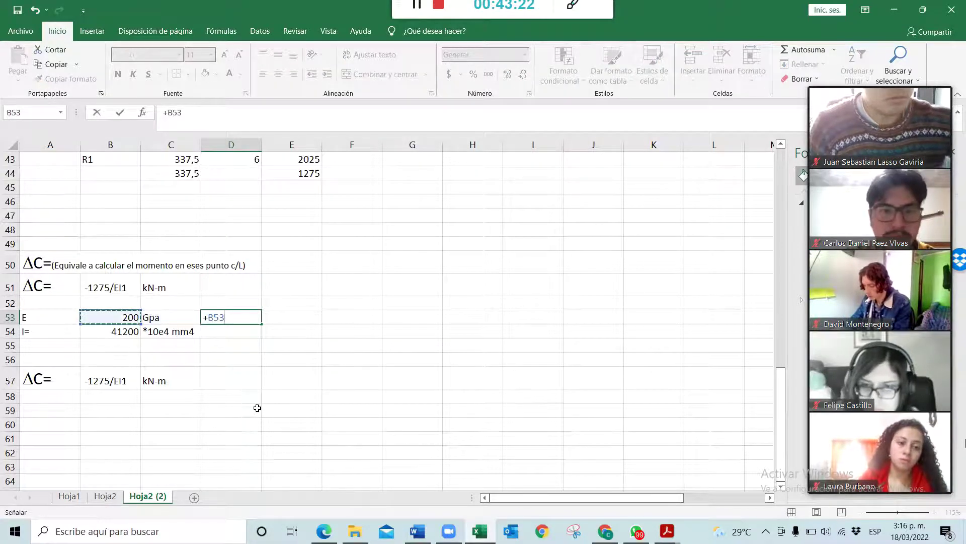
type("*a")
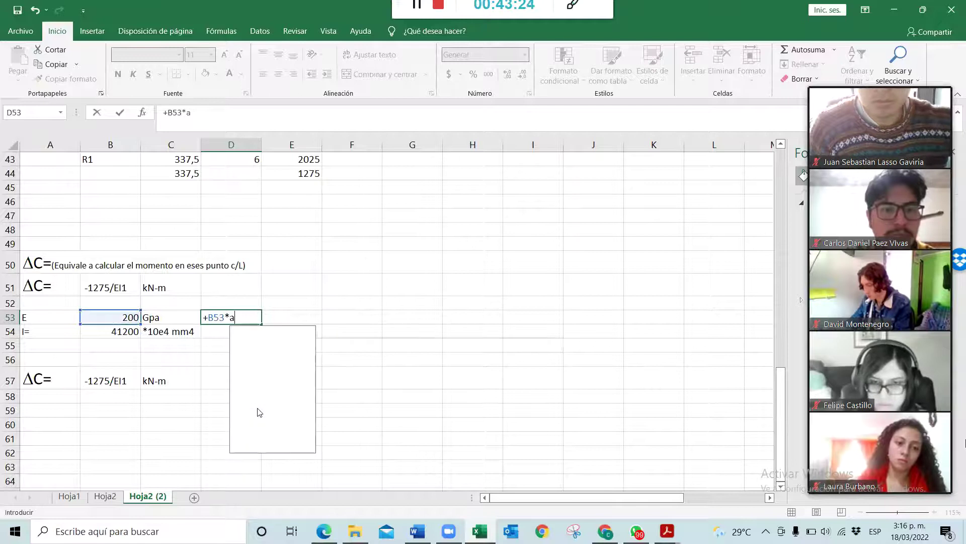
key("BackSpace")
type("1")
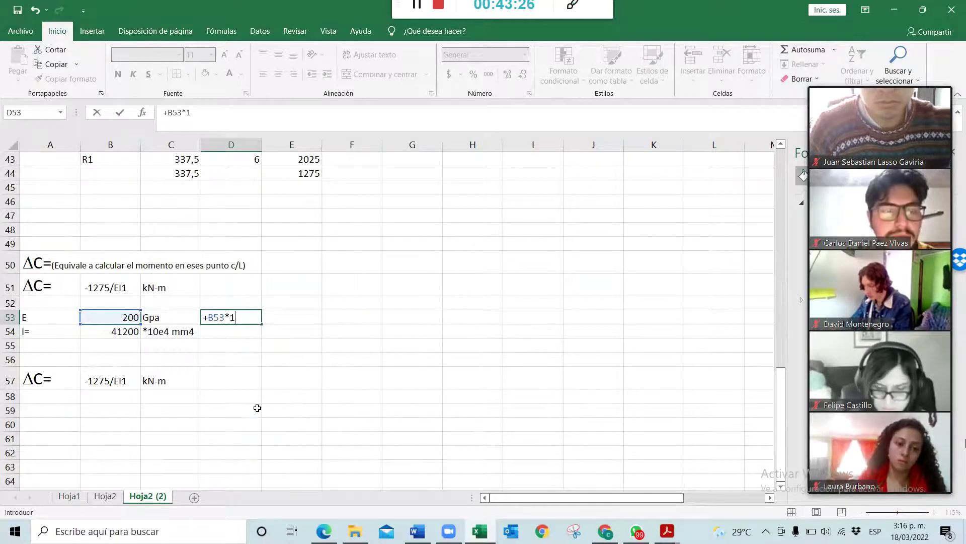
type("e")
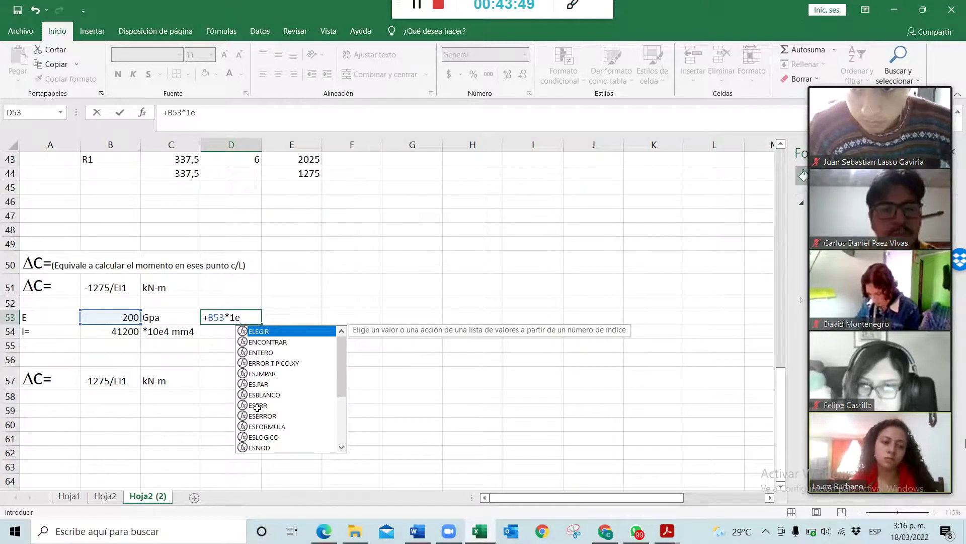
type("6")
key("Return")
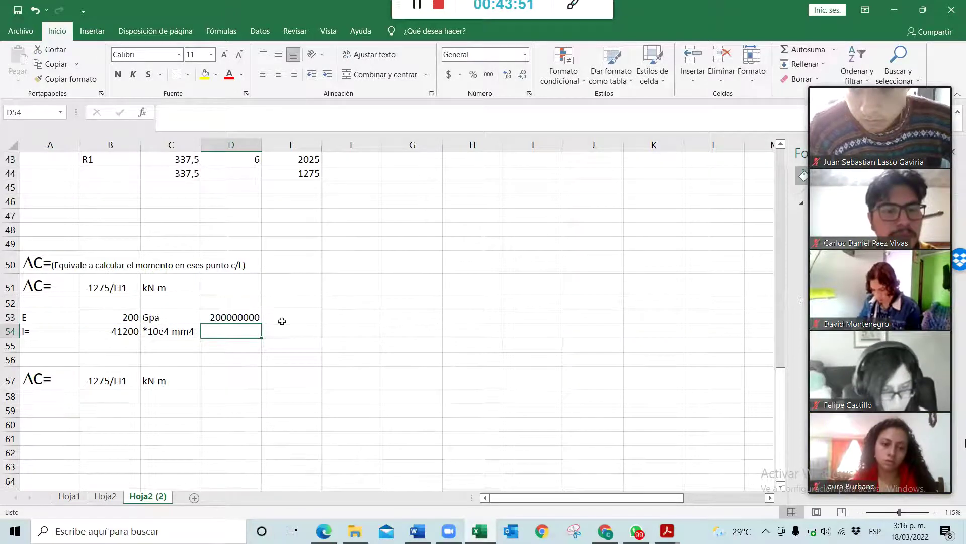
- Enter the unit KN/m2 in E53 beside the converted E value
key("Up")
key("Right")
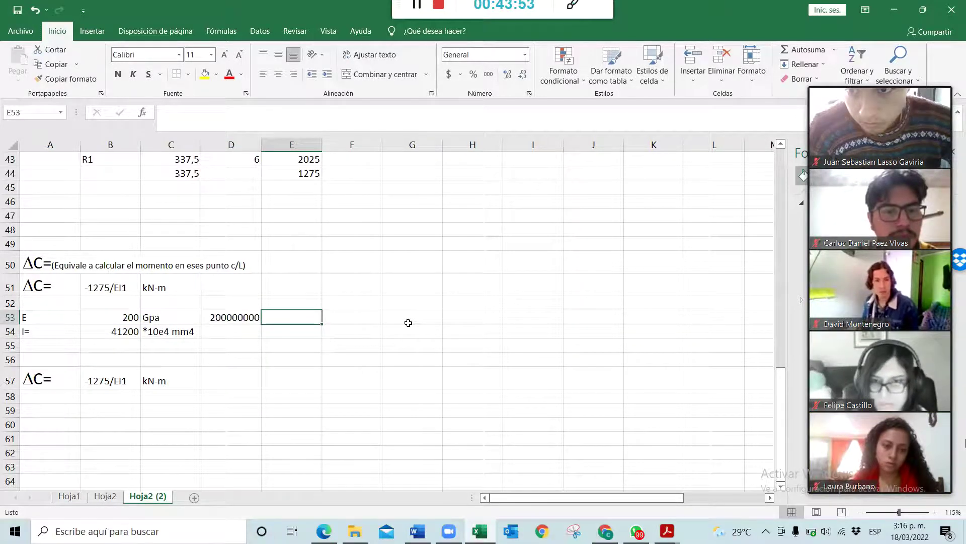
type("GP")
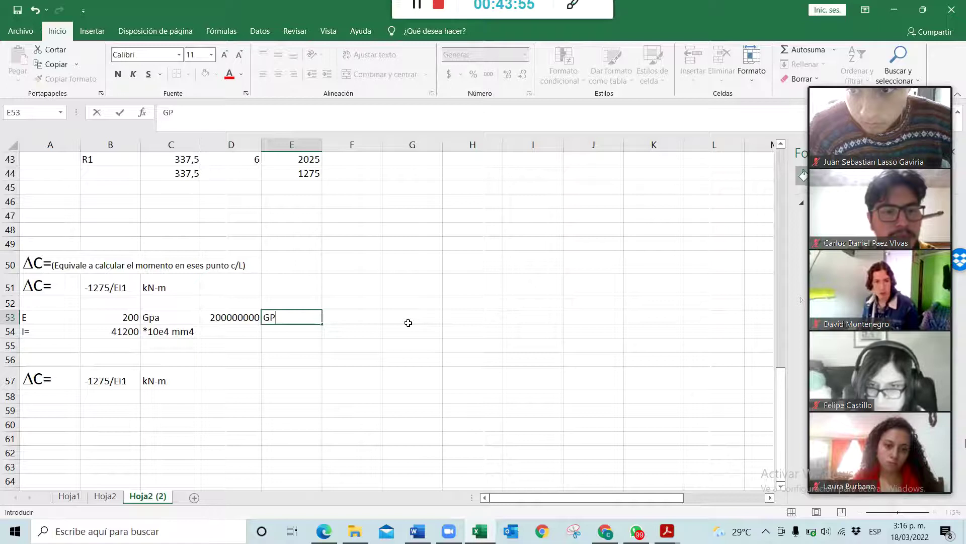
key("BackSpace")
key("BackSpace")
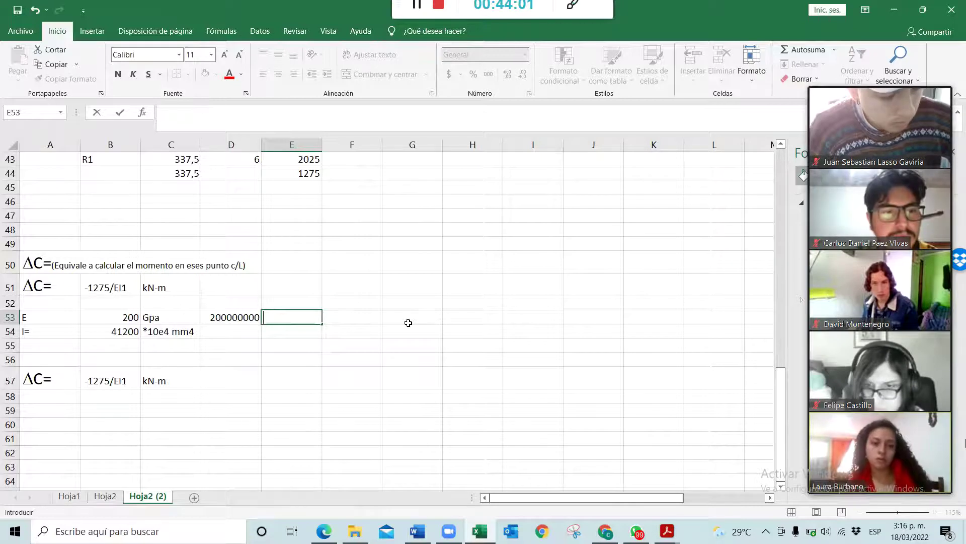
type("KN")
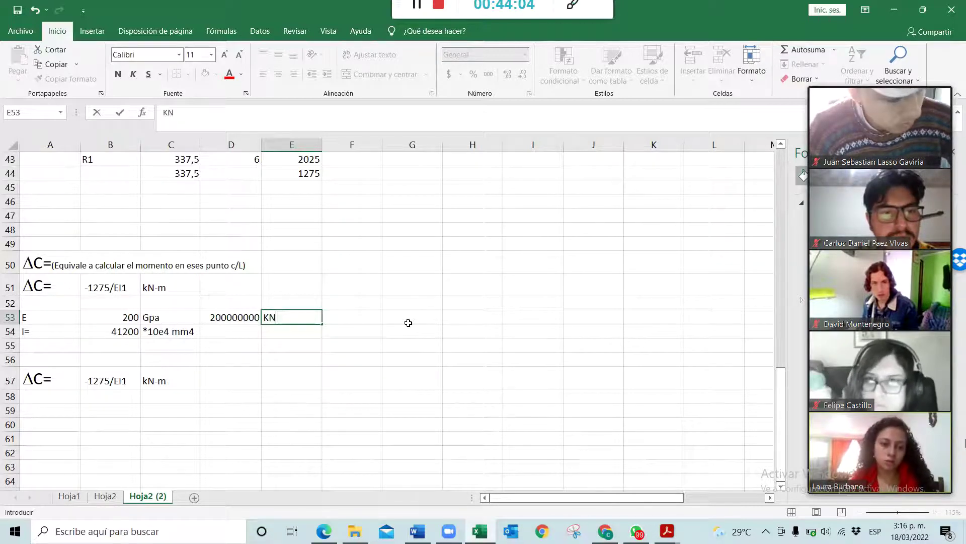
type("/")
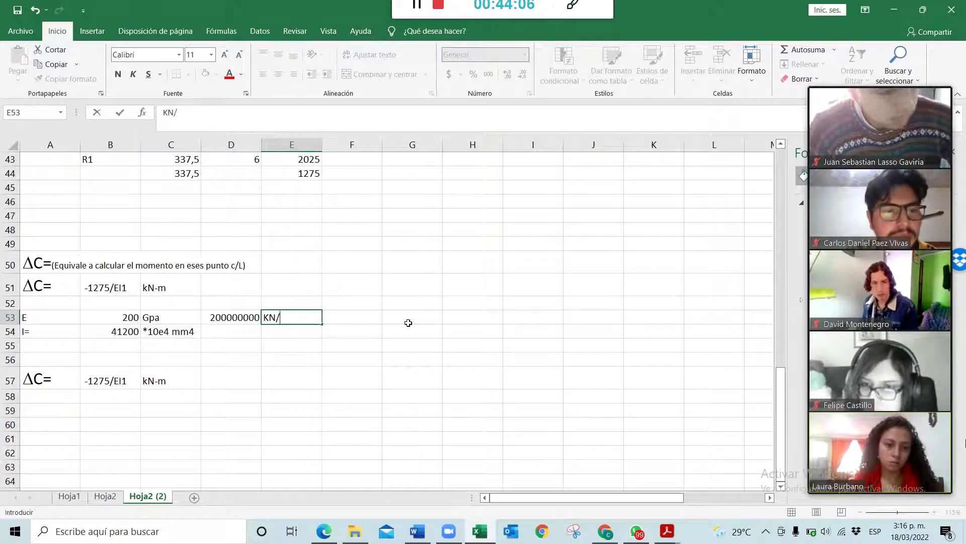
type("m2")
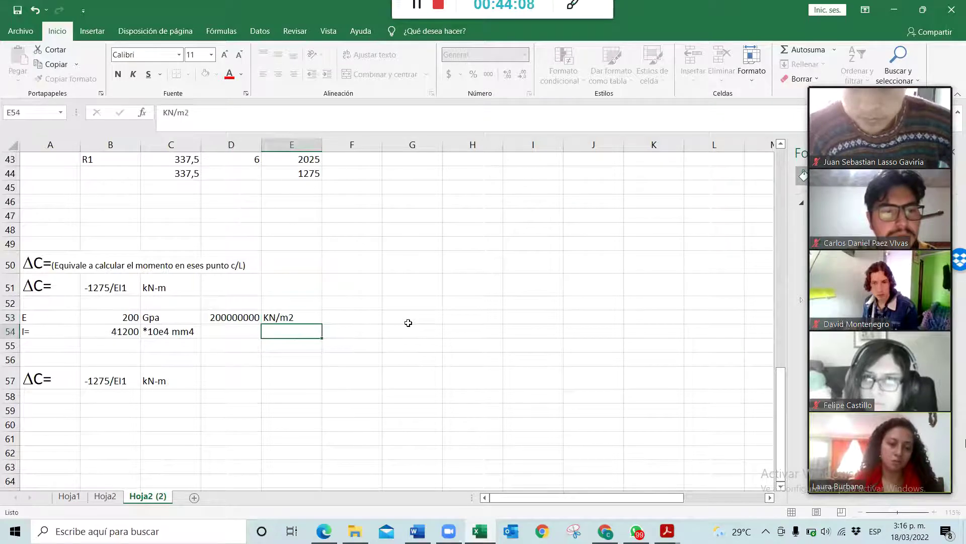
key("Return")
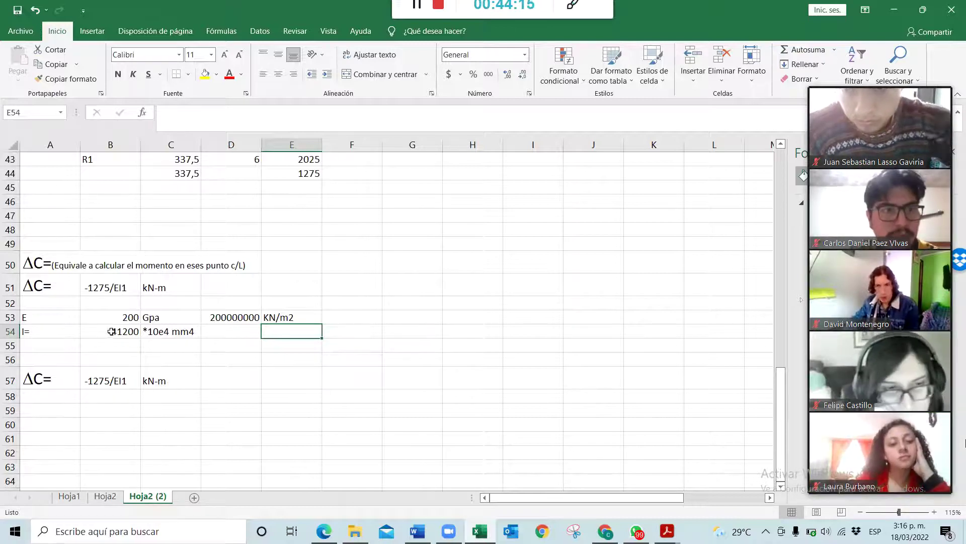
- Convert I to m4 in D54 with the formula +41200e4/1e12
left_click(219, 333)
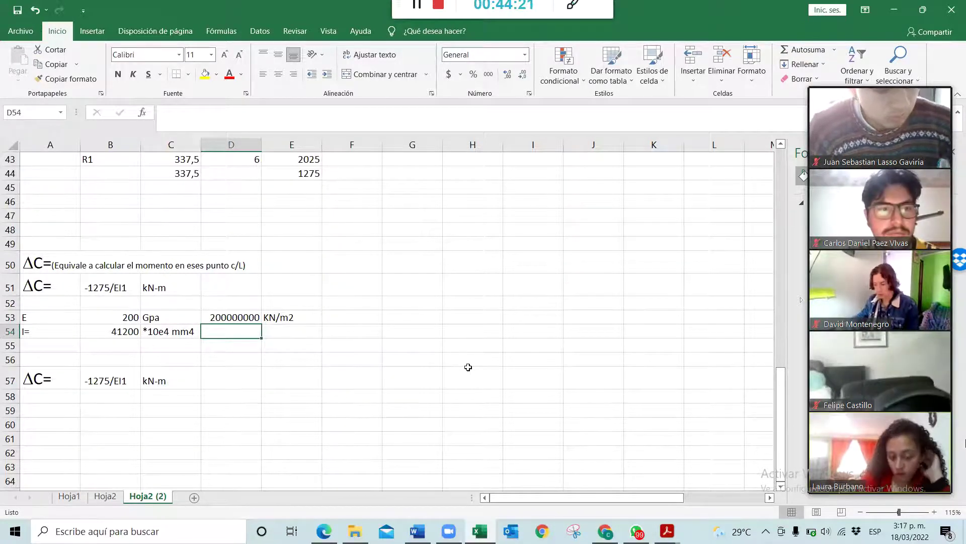
type("+41200")
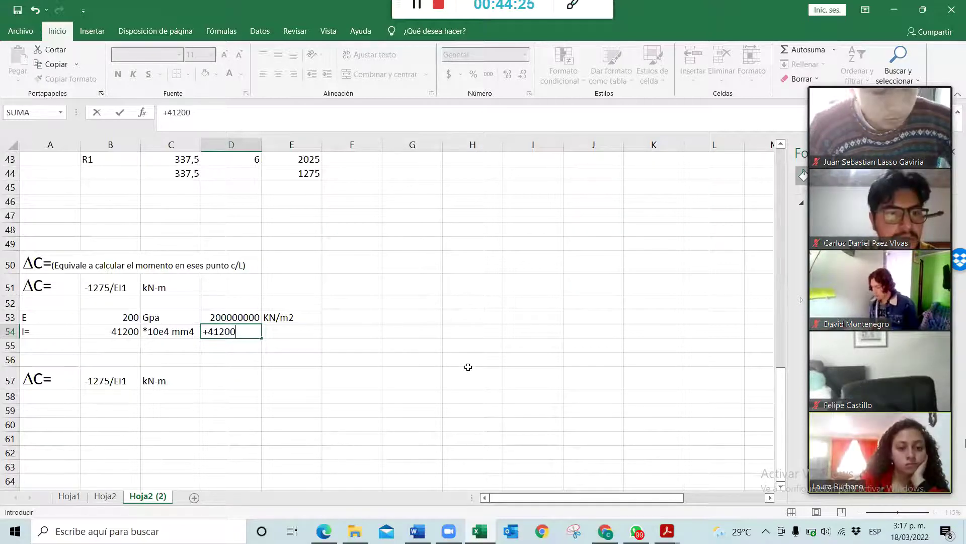
type("e4")
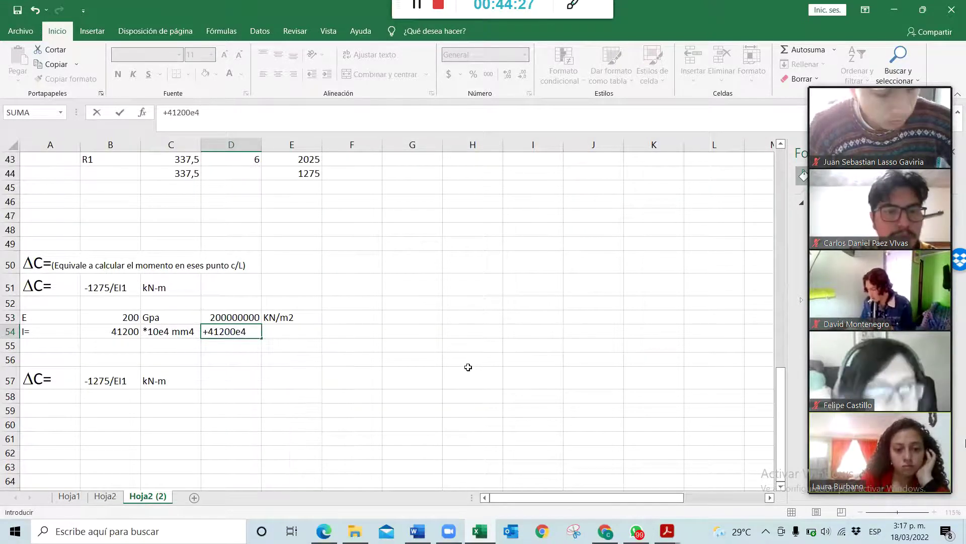
type("/1e")
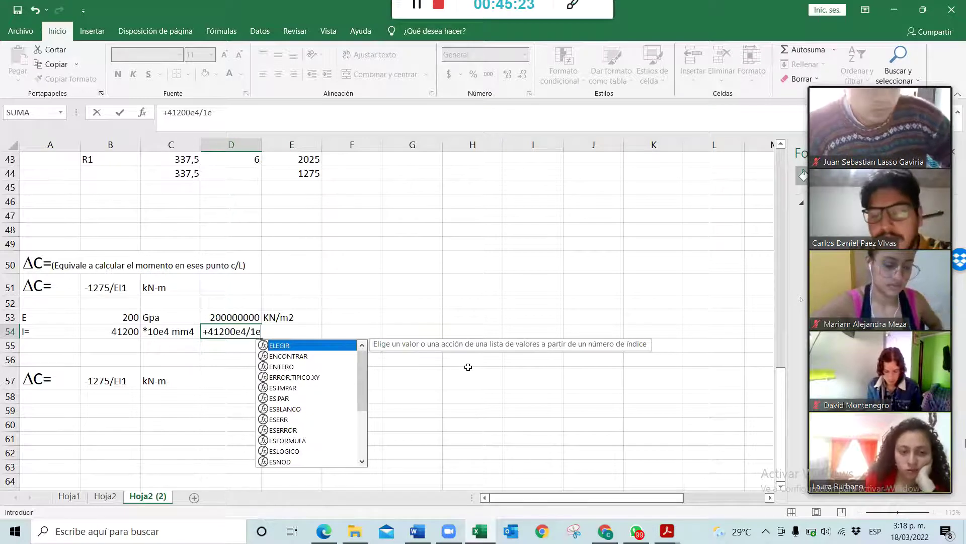
type("4")
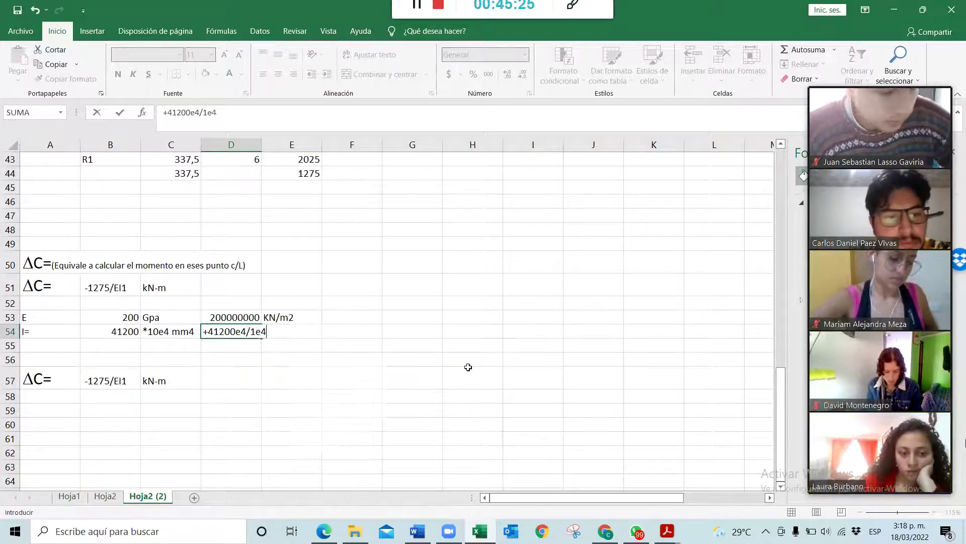
key("BackSpace")
type("12")
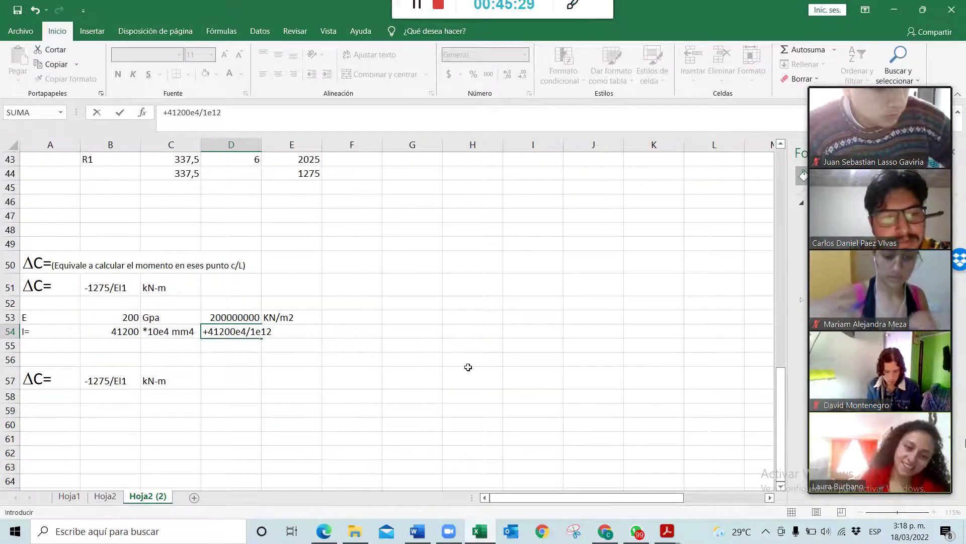
key("Return")
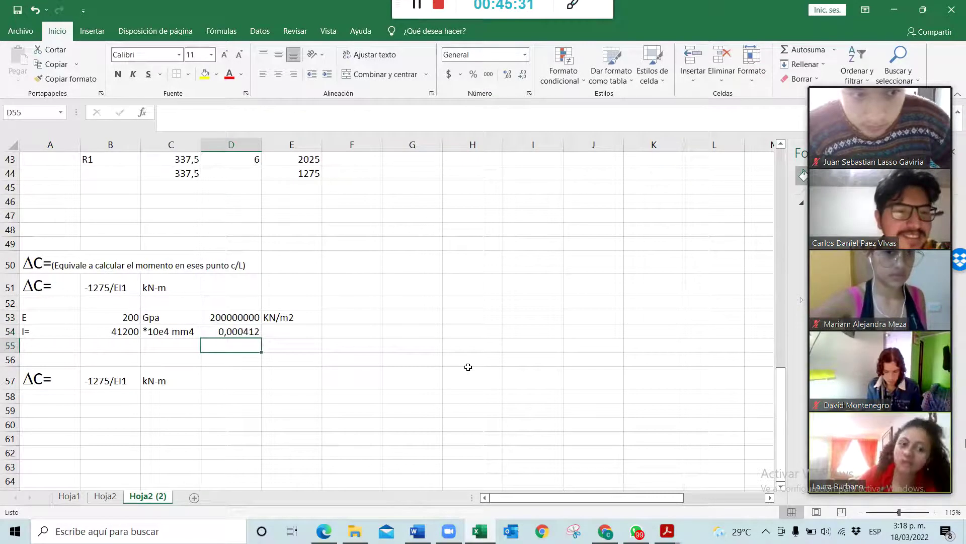
- Enter the unit m4 in E54 beside the converted I value
key("Up")
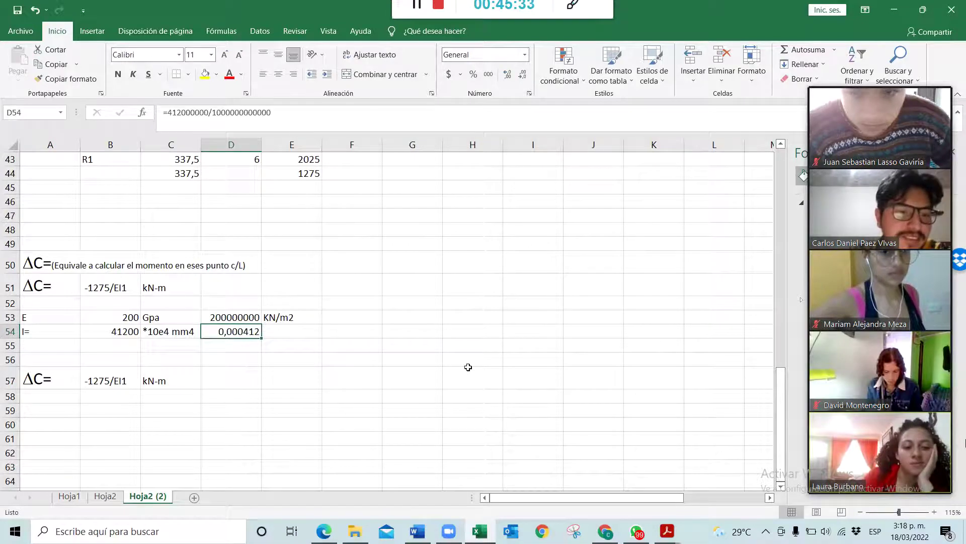
key("Right")
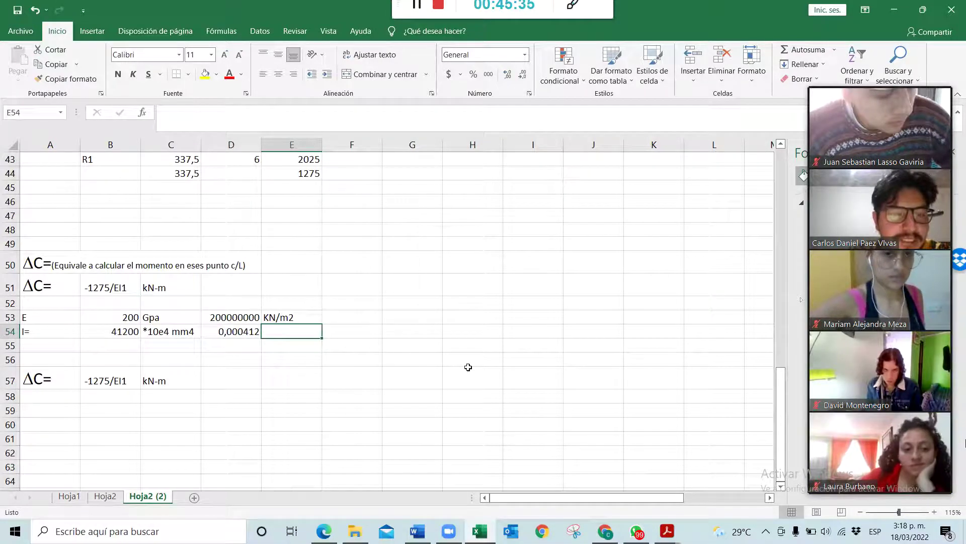
type("m")
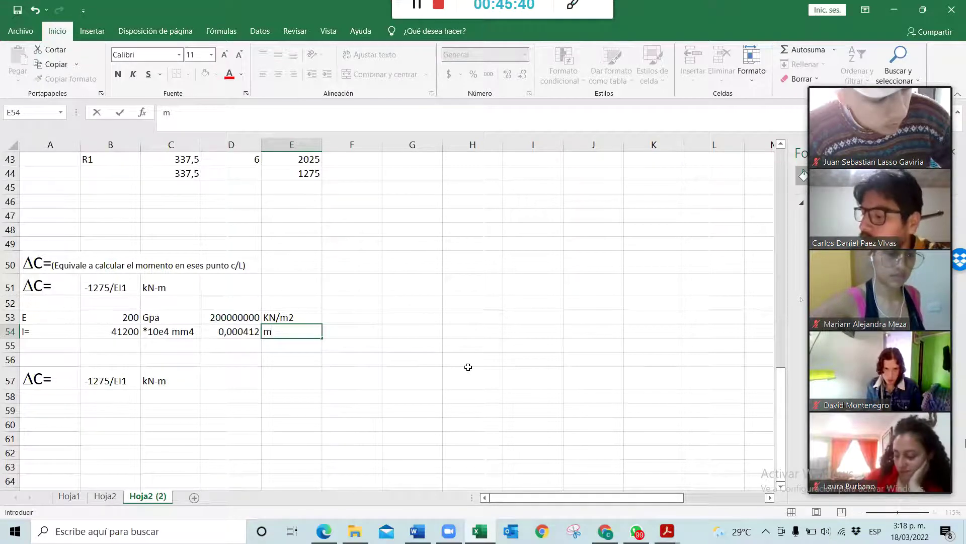
type("4")
key("Return")
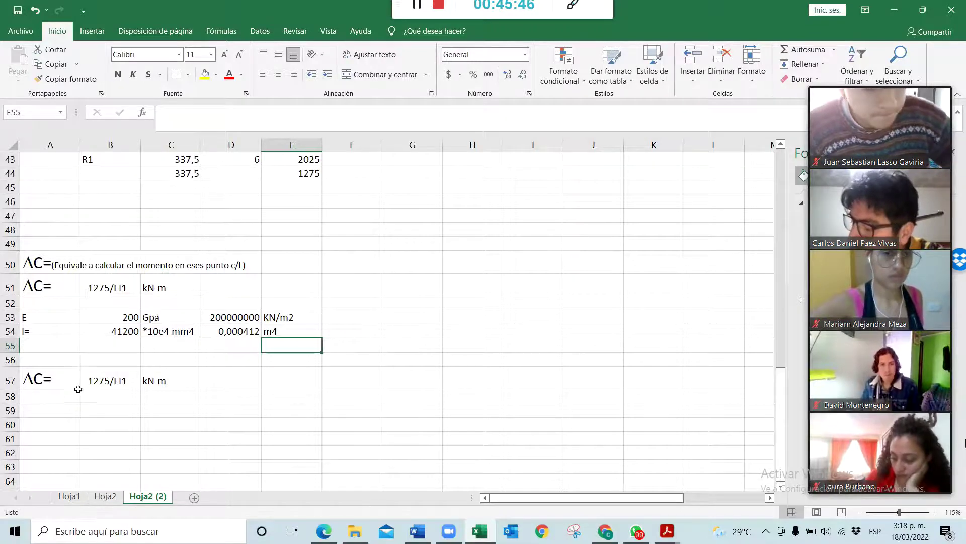
- Replace the EI1 denominator of ΔC in B57 with the converted E and I cells, giving the formula -1275/D53/D54
left_click(118, 379)
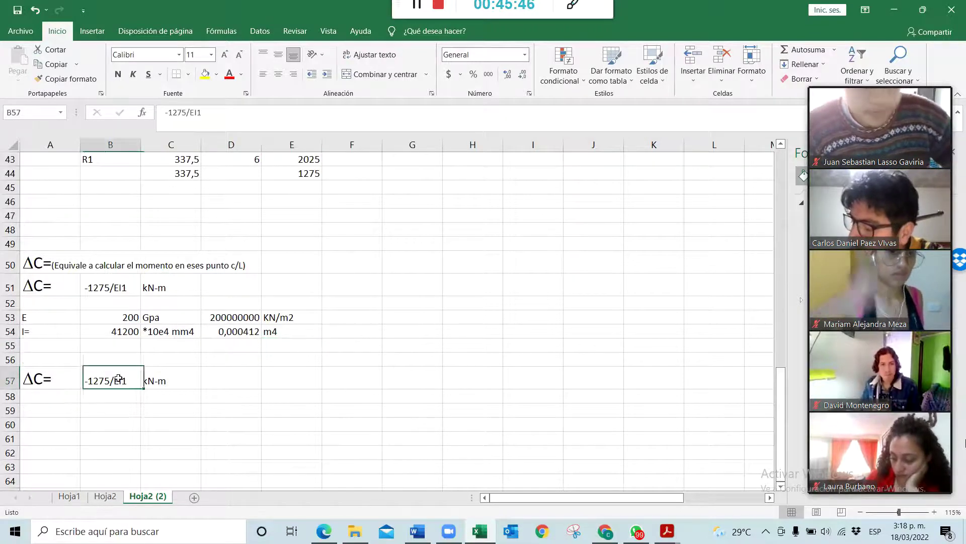
left_click(187, 113)
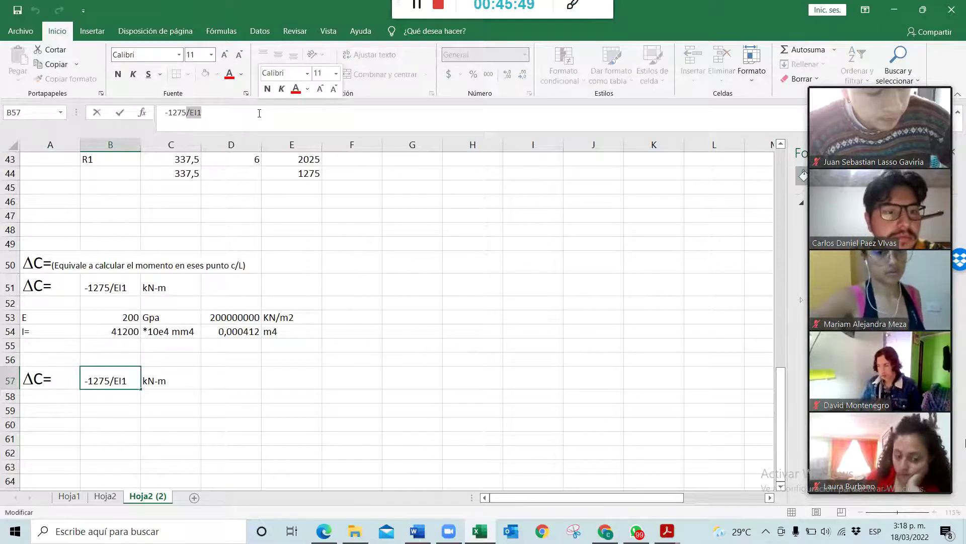
key("Delete")
key("Delete")
key("Delete")
left_click(244, 318)
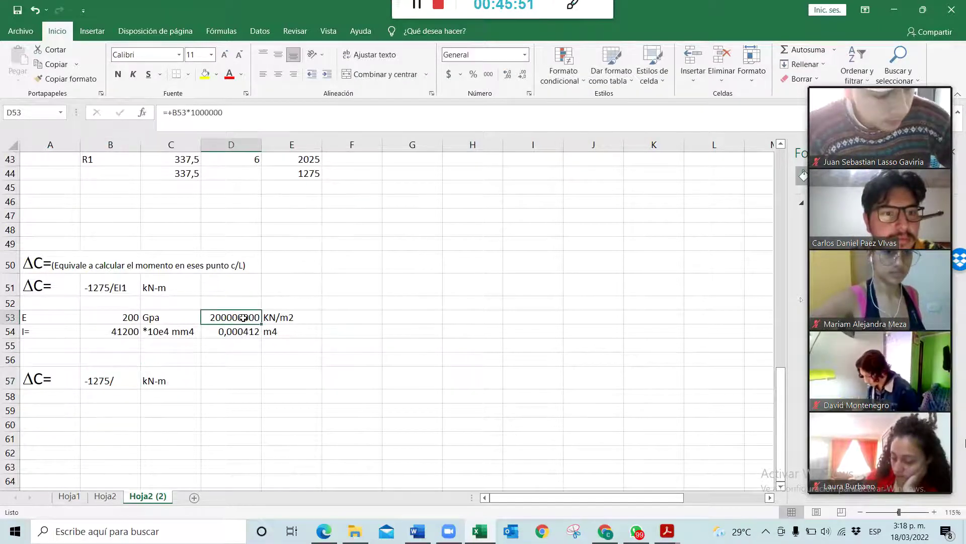
left_click(126, 380)
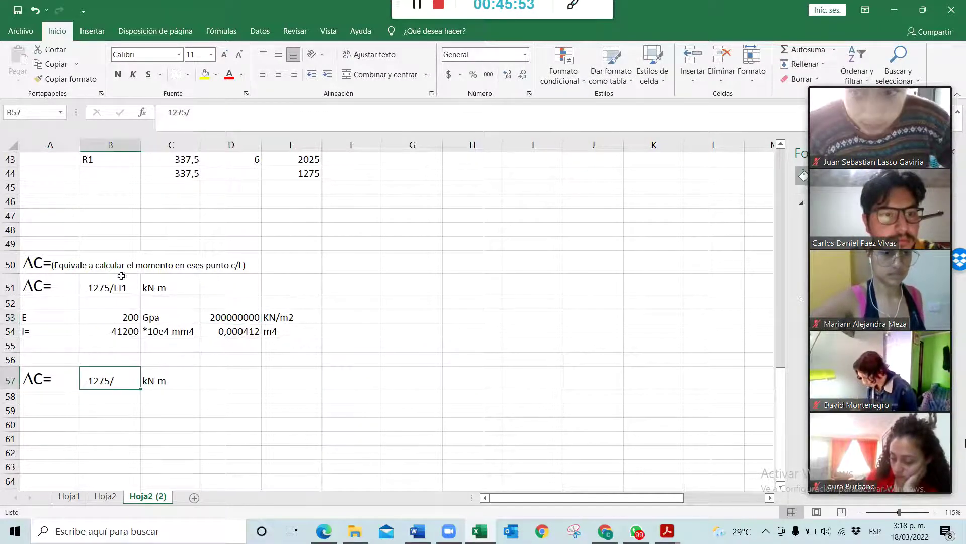
left_click(167, 115)
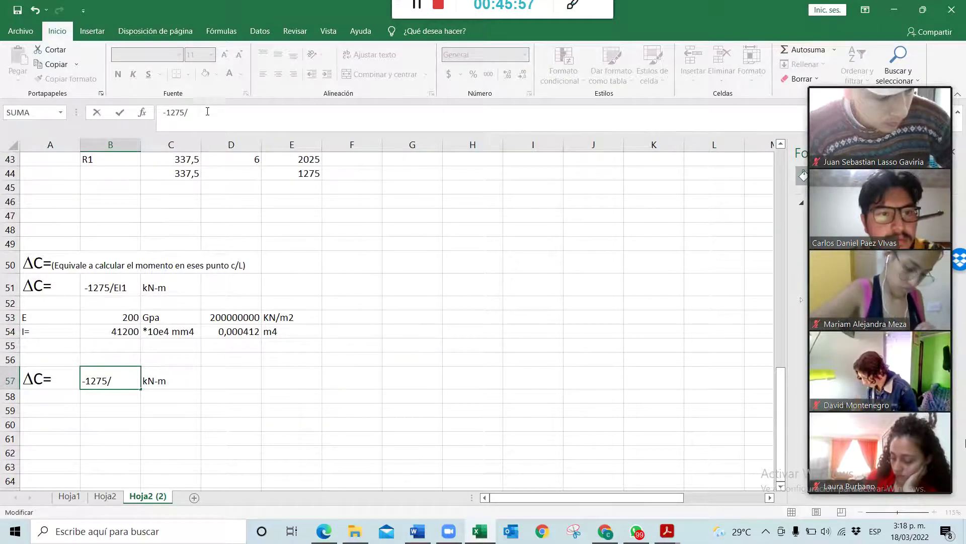
left_click(237, 317)
type("/")
left_click(238, 332)
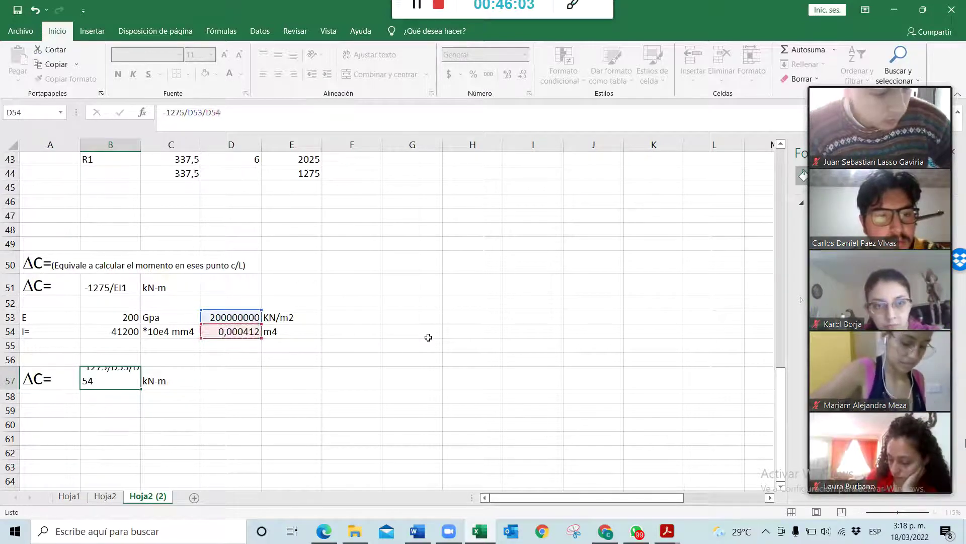
key("Return")
- Change the unit of the ΔC result in C57 to m
key("Right")
key("Up")
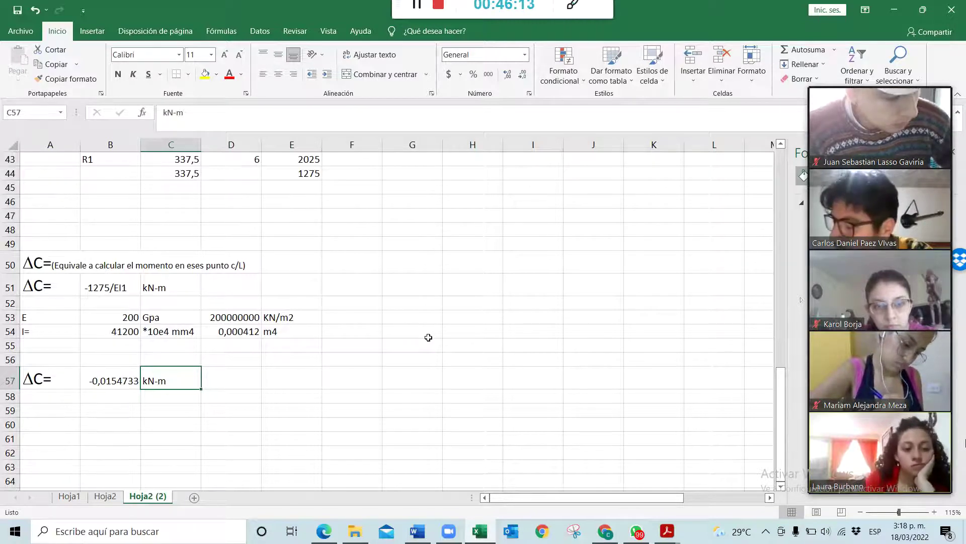
type("m")
key("Return")
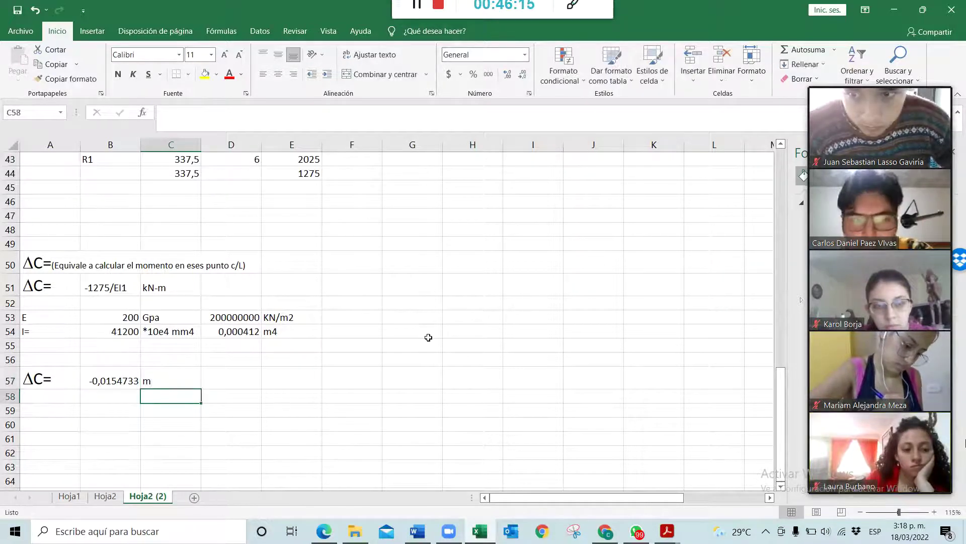
- Convert the ΔC result to millimetres in D57 with the formula +B57*1000
left_click(234, 378)
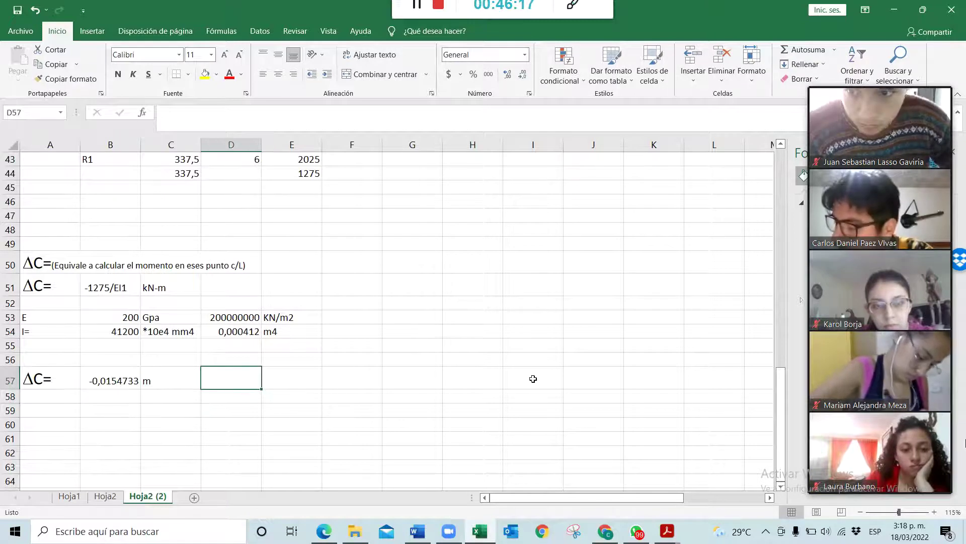
type("+")
key("Left")
key("Left")
type("*")
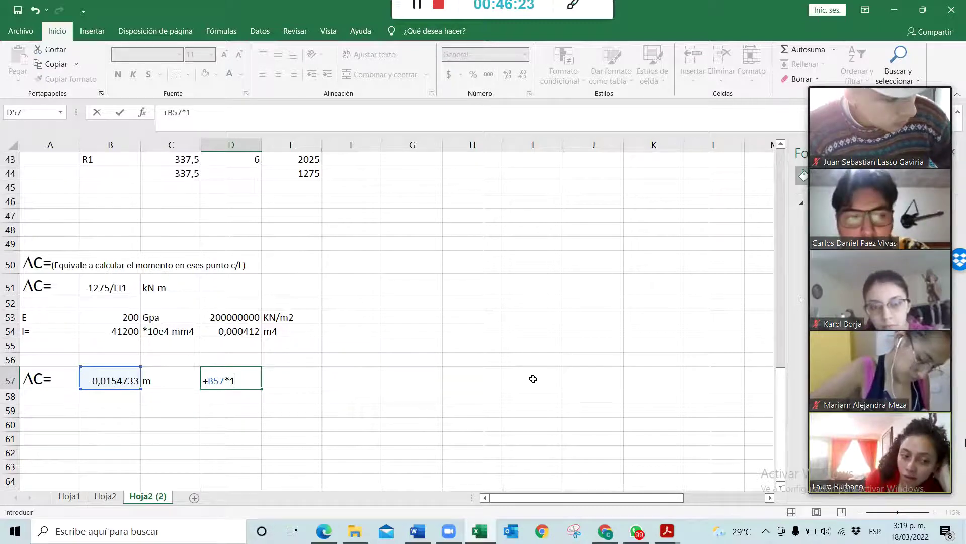
type("1000")
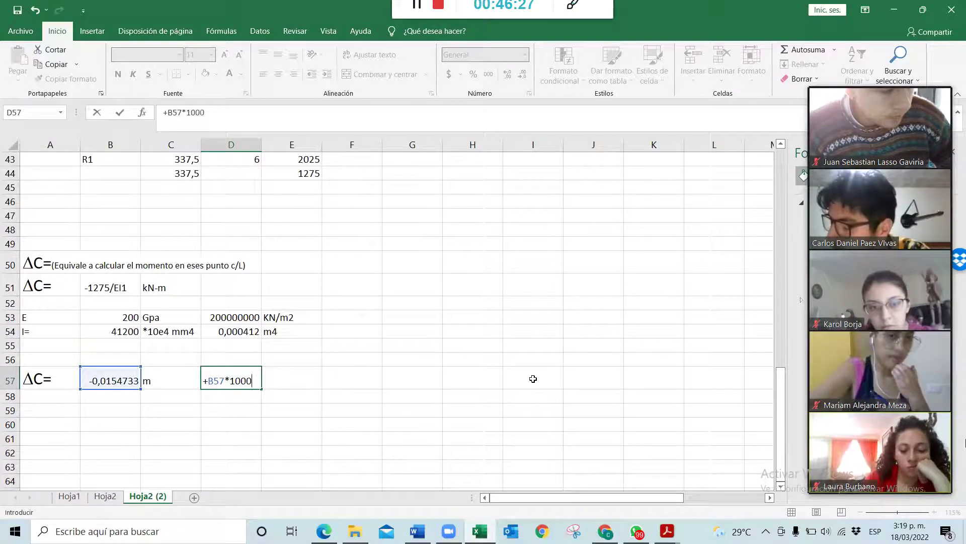
key("Return")
- Enter the unit mm in E57 beside the converted ΔC value
key("Up")
key("Right")
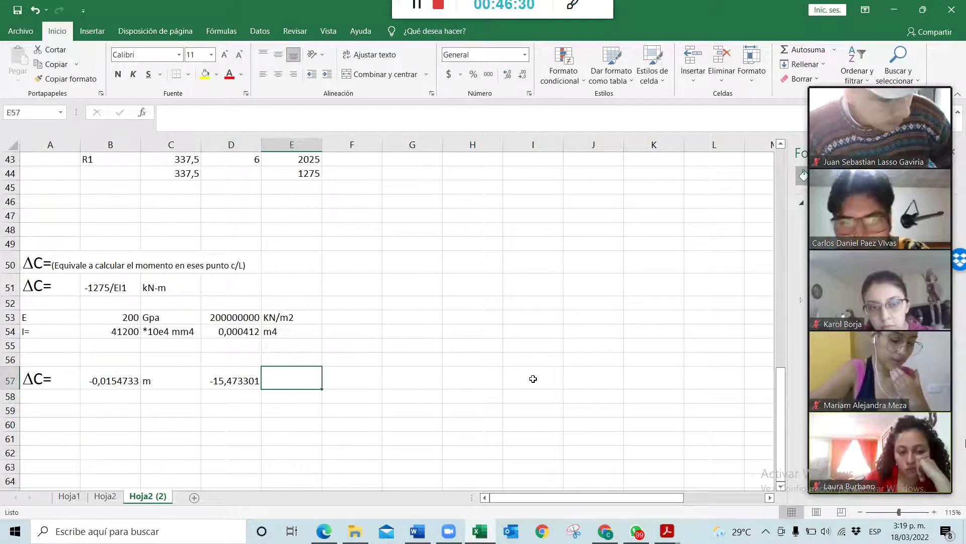
type("mm")
key("Return")
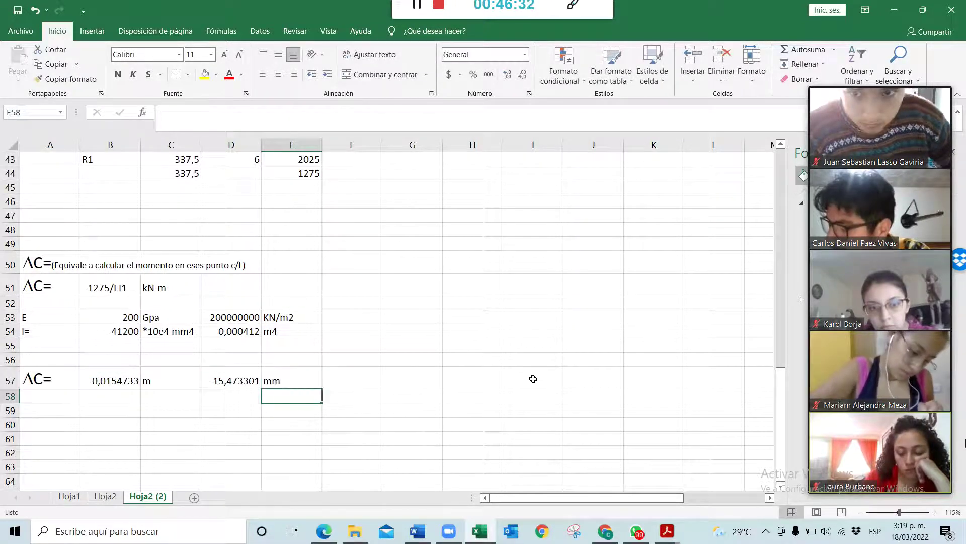
- Highlight the final ΔC result row A57:E57 with a light orange fill
left_click_drag(51, 378, 296, 382)
left_click(216, 75)
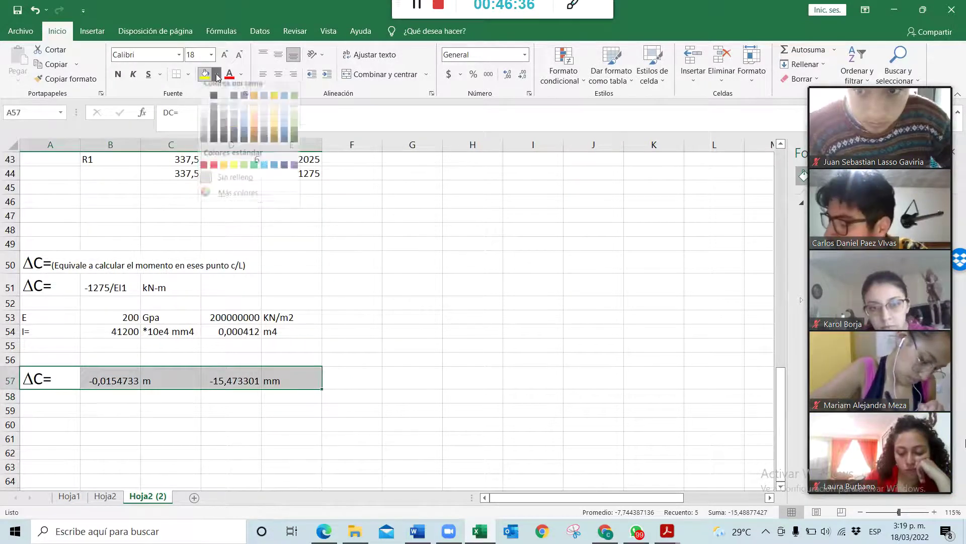
left_click(254, 116)
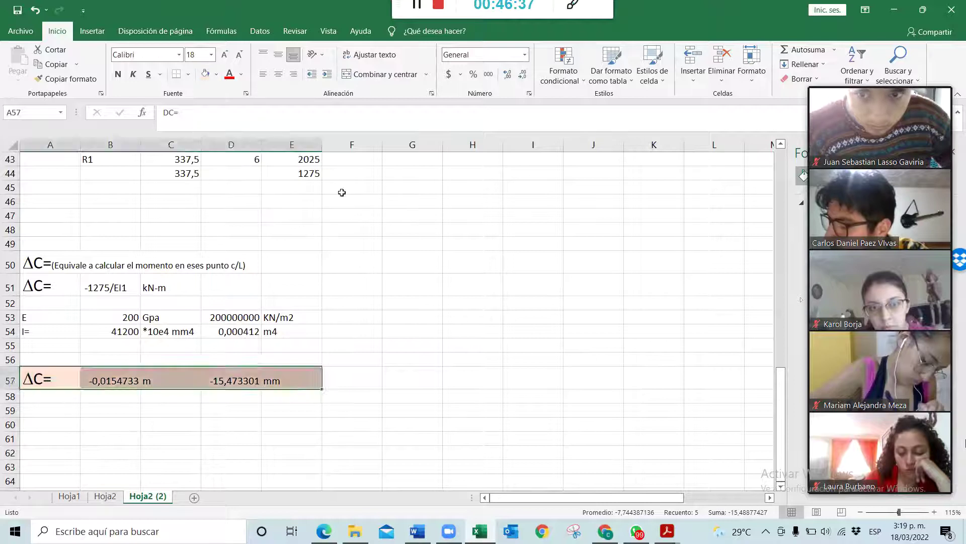
left_click(445, 343)
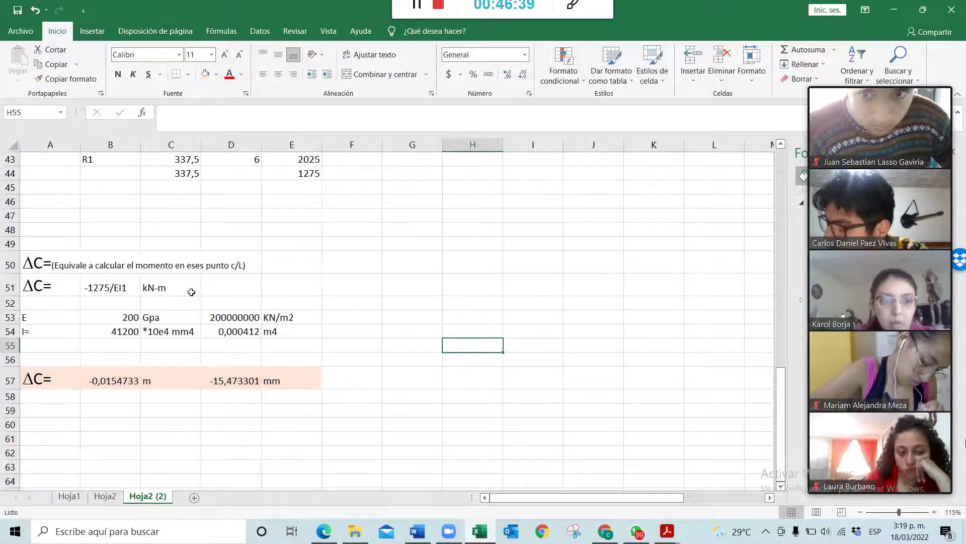
- Enter the label I in A27, beside the M/EI load diagram
left_click(112, 380)
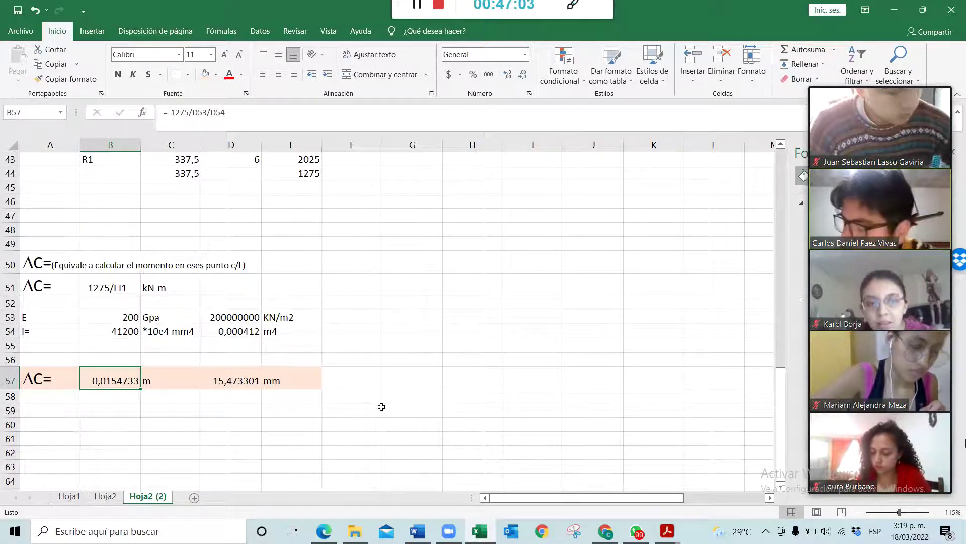
scroll(382, 407, "up", 4)
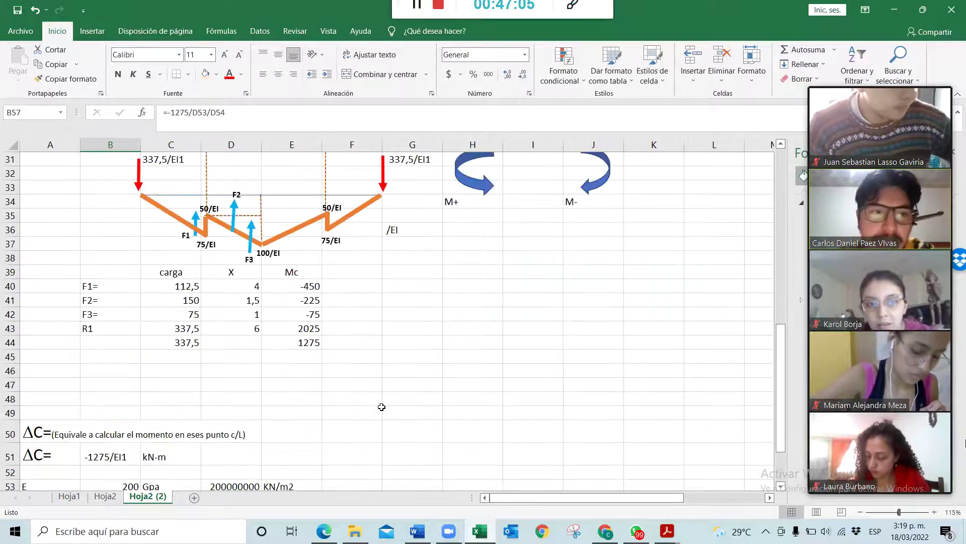
scroll(382, 407, "up", 3)
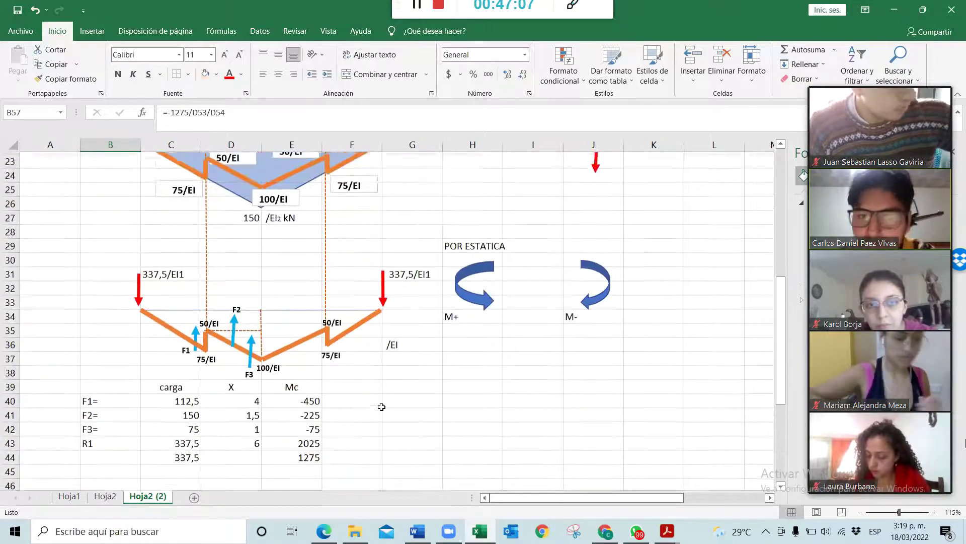
scroll(381, 407, "up", 1)
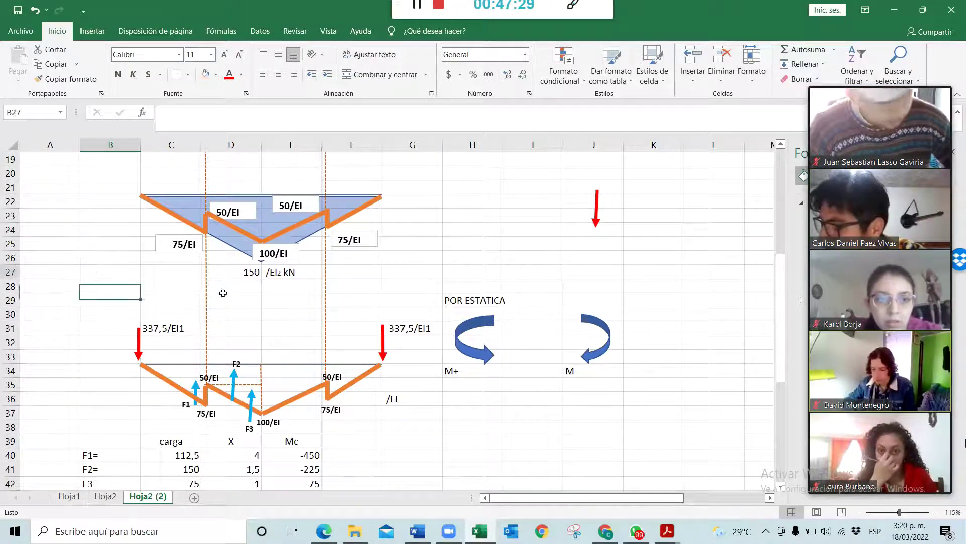
left_click(71, 274)
type("i")
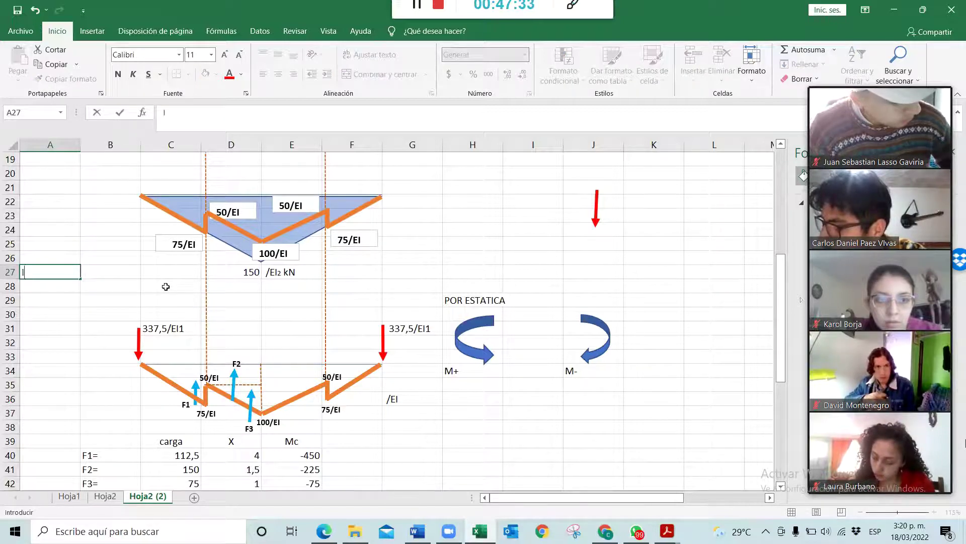
key("Return")
type("=")
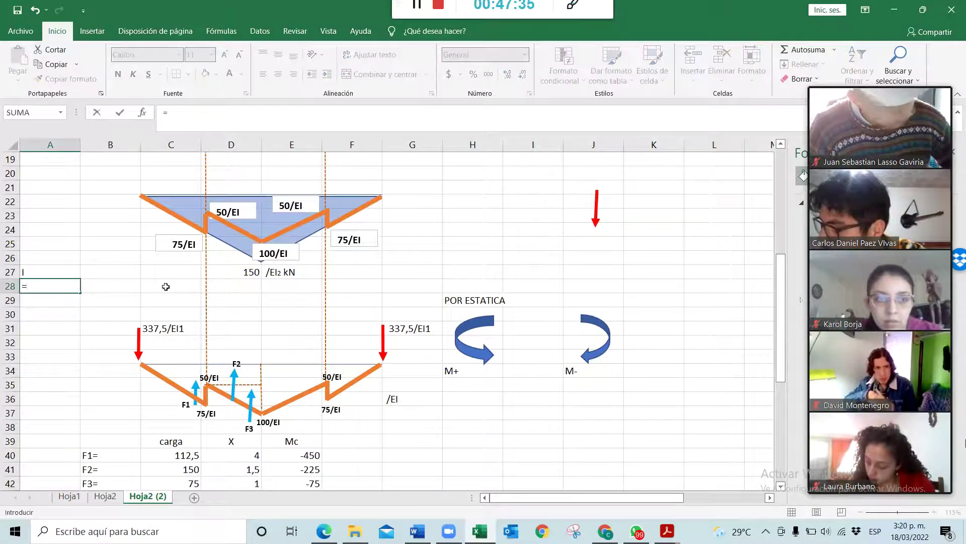
key("Up")
key("Escape")
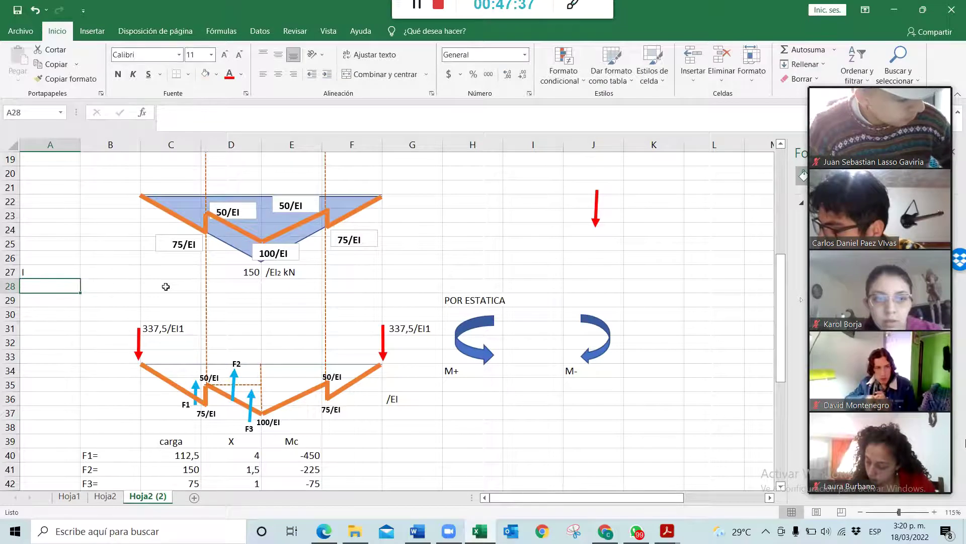
- Replace the label in A27 with the inertia relation I2=1,5I1
type("i")
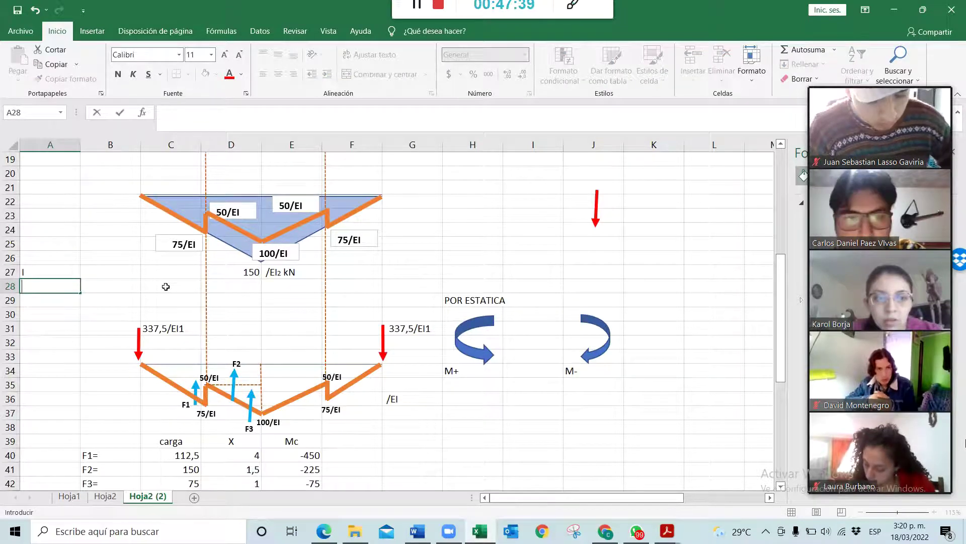
key("Escape")
key("Up")
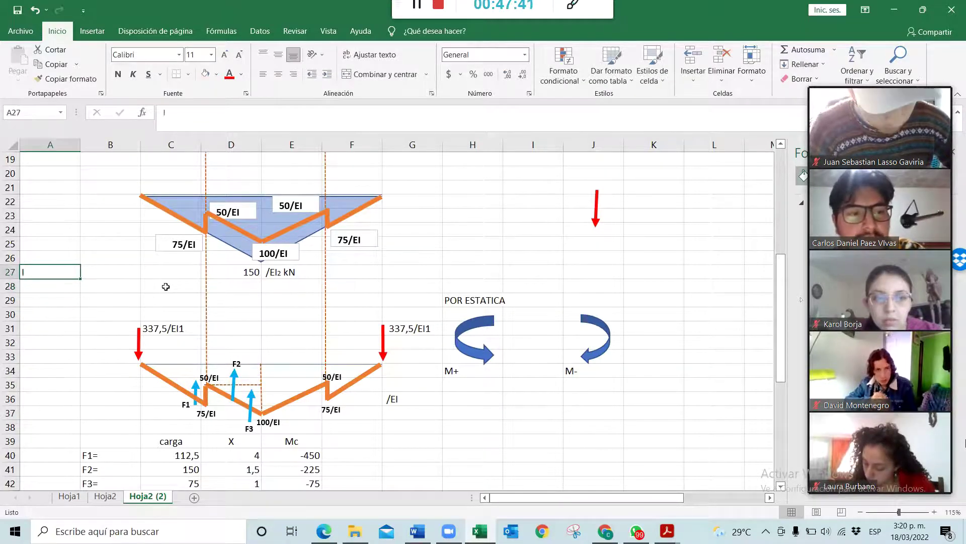
type("I2=1,5")
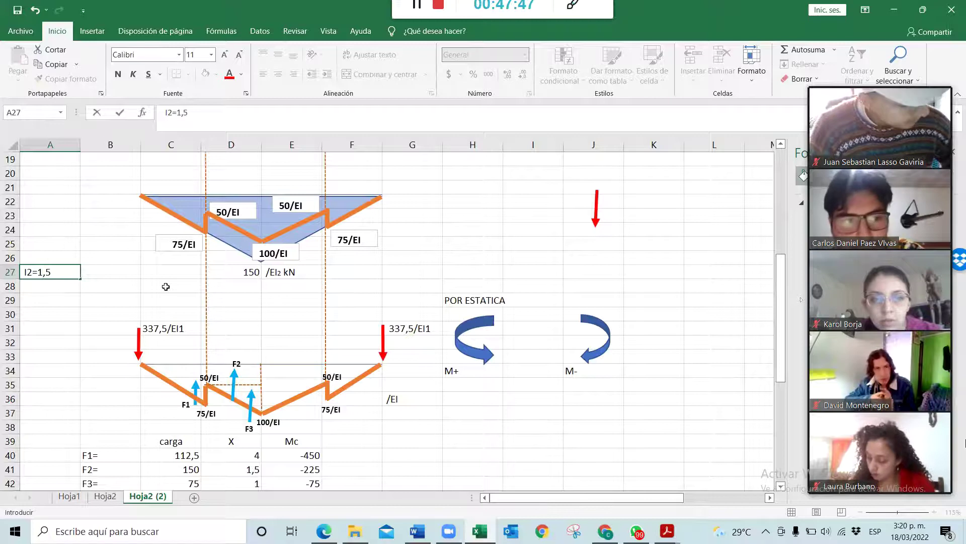
type("i1")
key("Return")
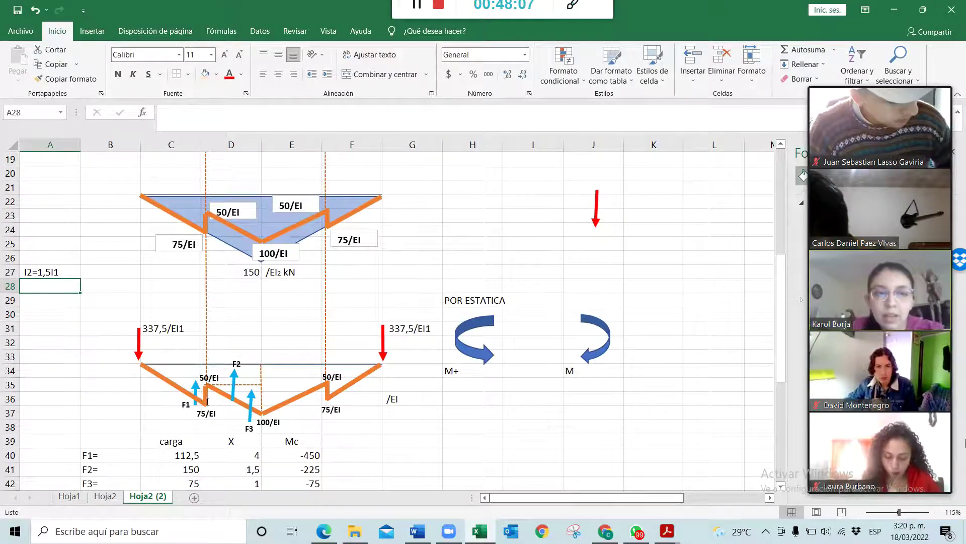
- Format the ΔC values in B57 and D57 in thousands-separator style with five decimals
scroll(298, 392, "down", 4)
scroll(298, 392, "down", 4)
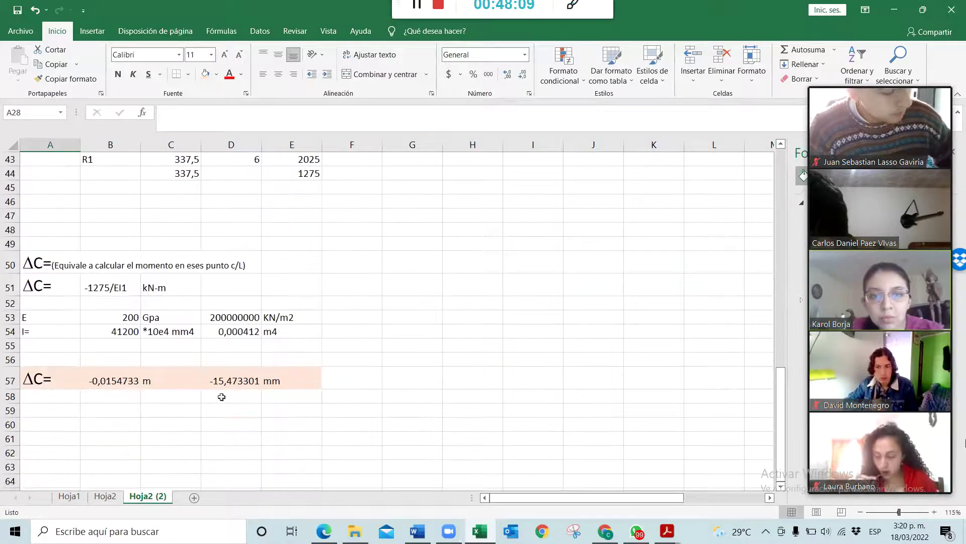
left_click(112, 332)
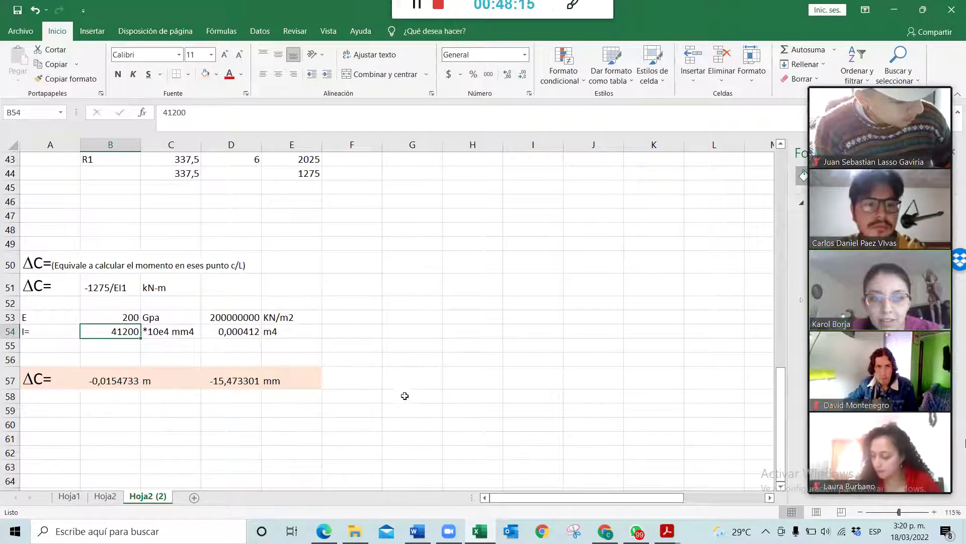
left_click(113, 381)
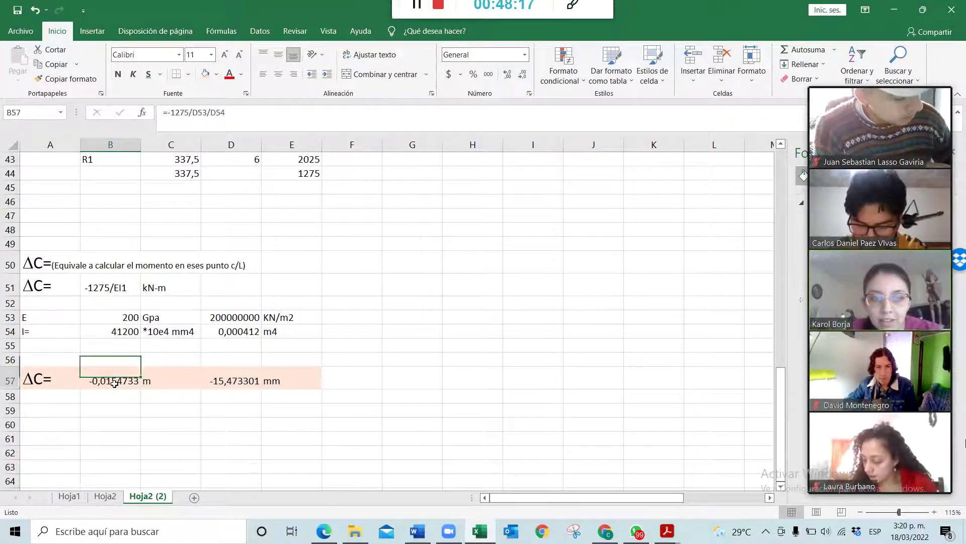
left_click(227, 382, "ctrl")
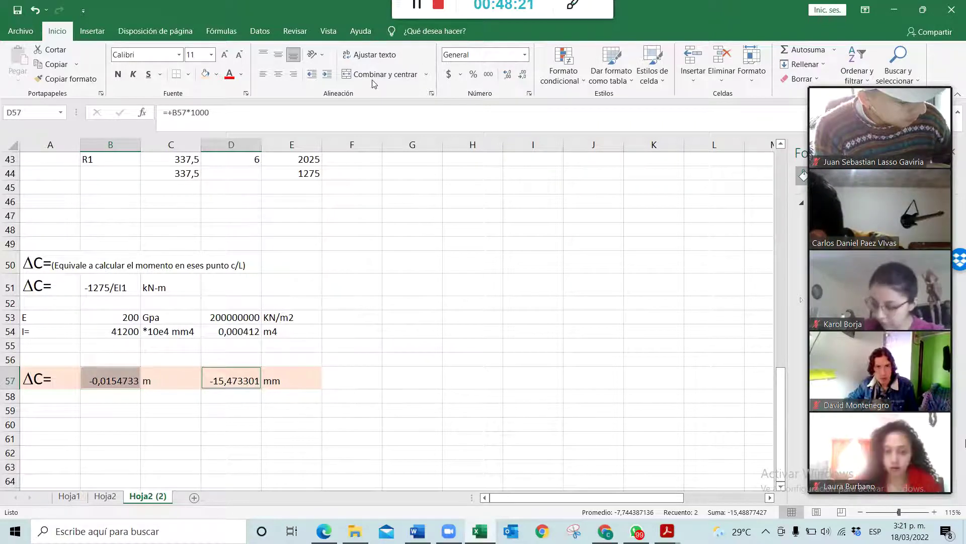
left_click(488, 74)
left_click(508, 75)
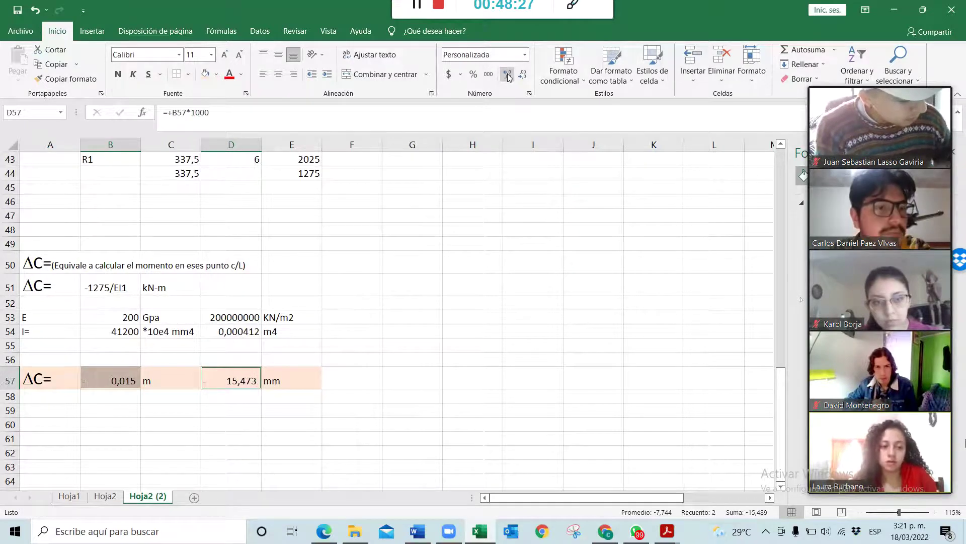
left_click(508, 74)
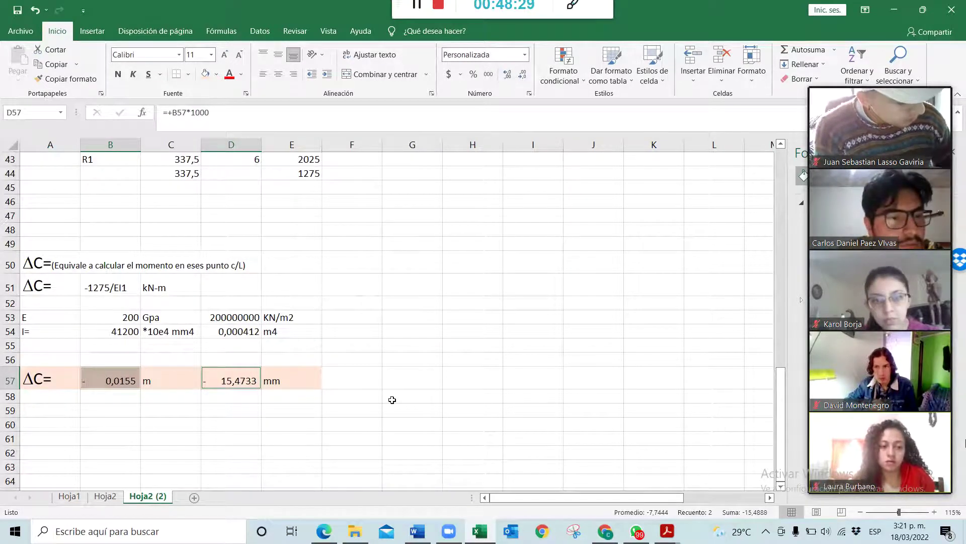
left_click(507, 74)
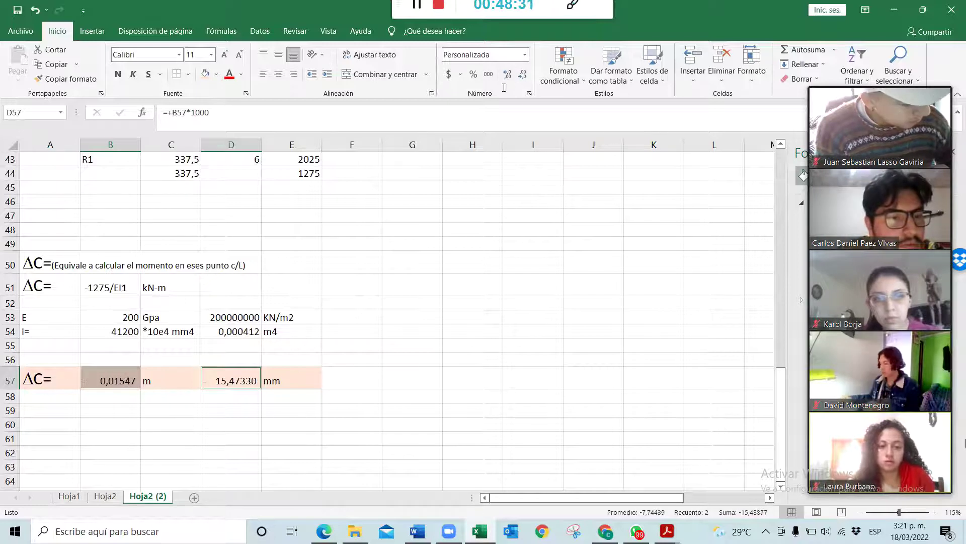
left_click(317, 450)
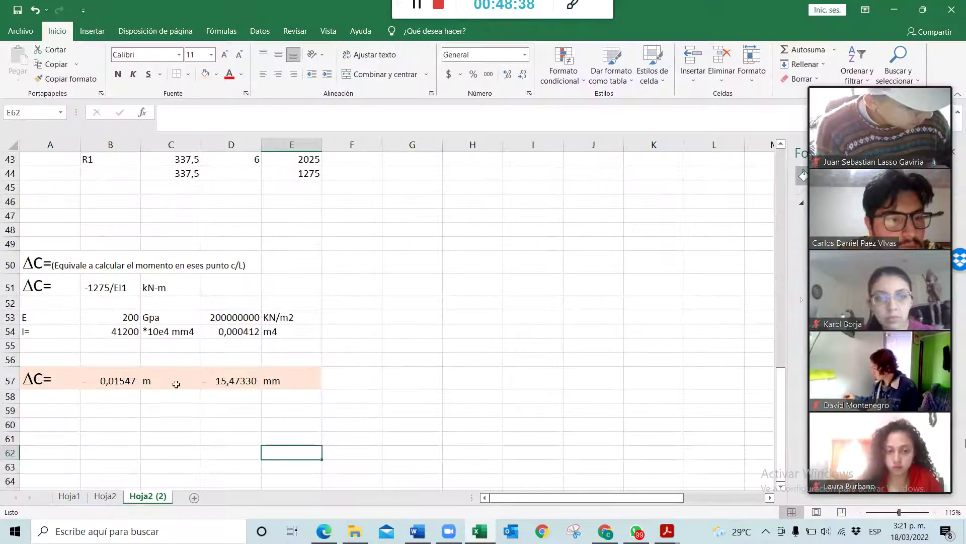
- Enter the centimetre equivalent 1,54 cm in F57, beside the ΔC result row
left_click(212, 382)
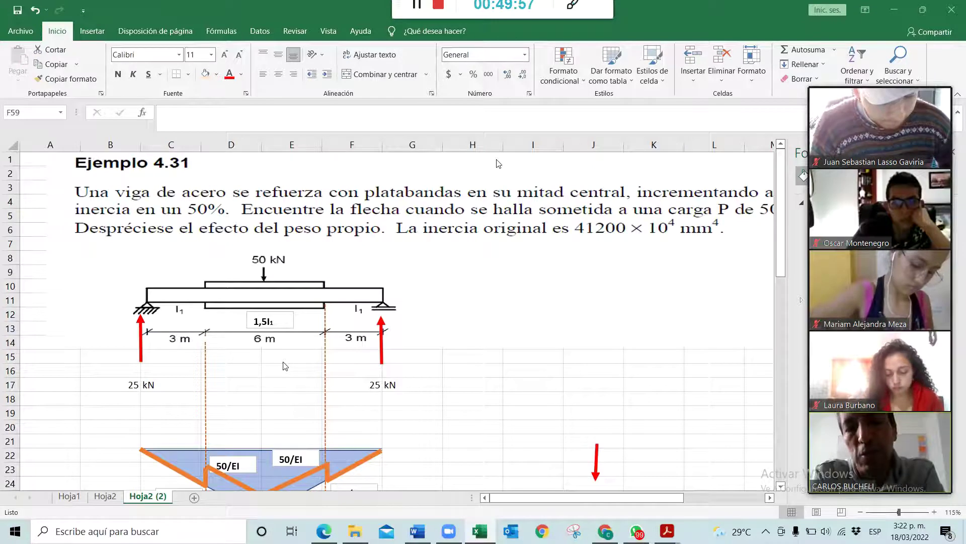
scroll(250, 365, "down", 4)
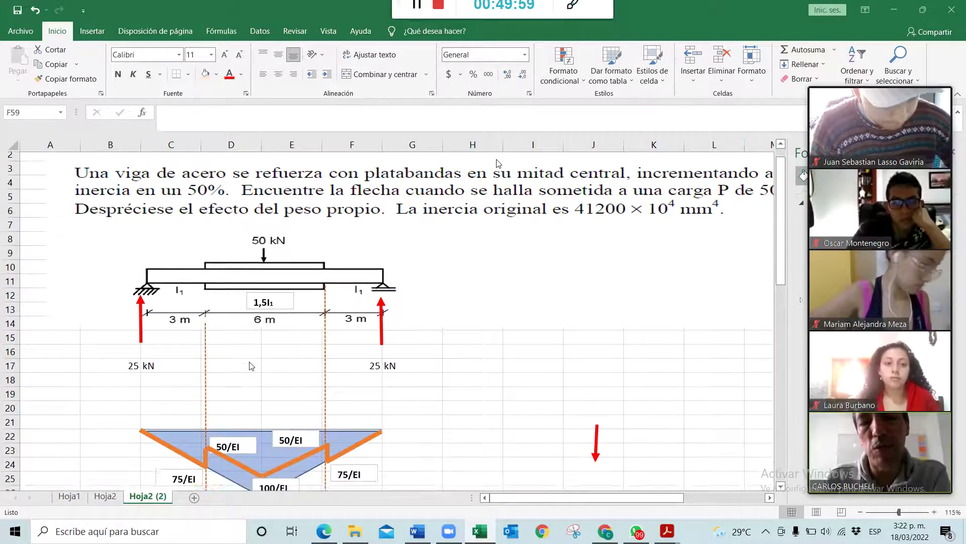
scroll(250, 366, "down", 11)
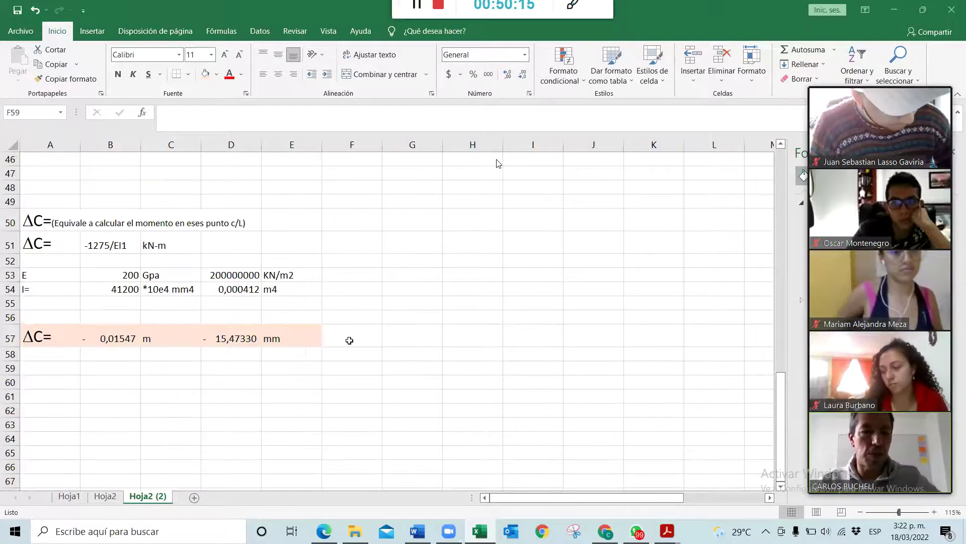
left_click(350, 338)
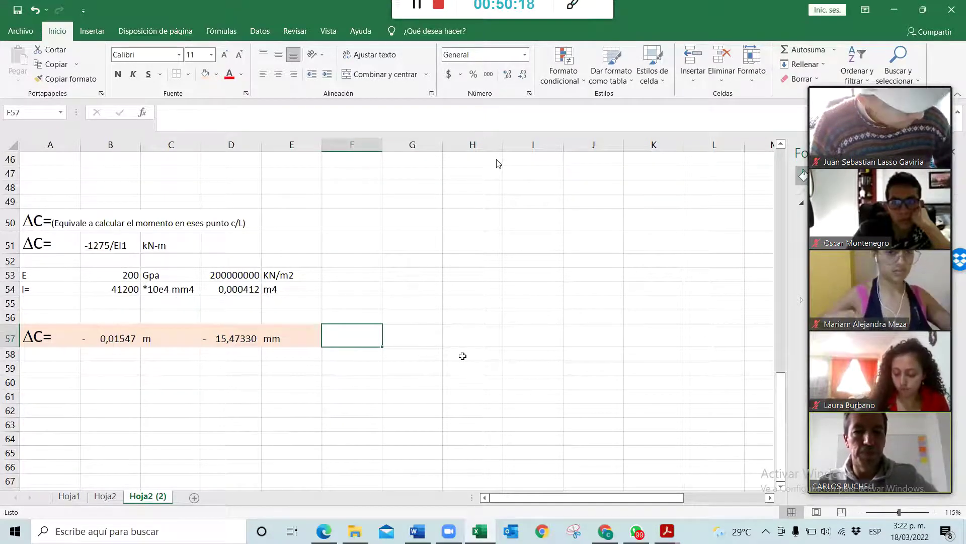
type("1,54")
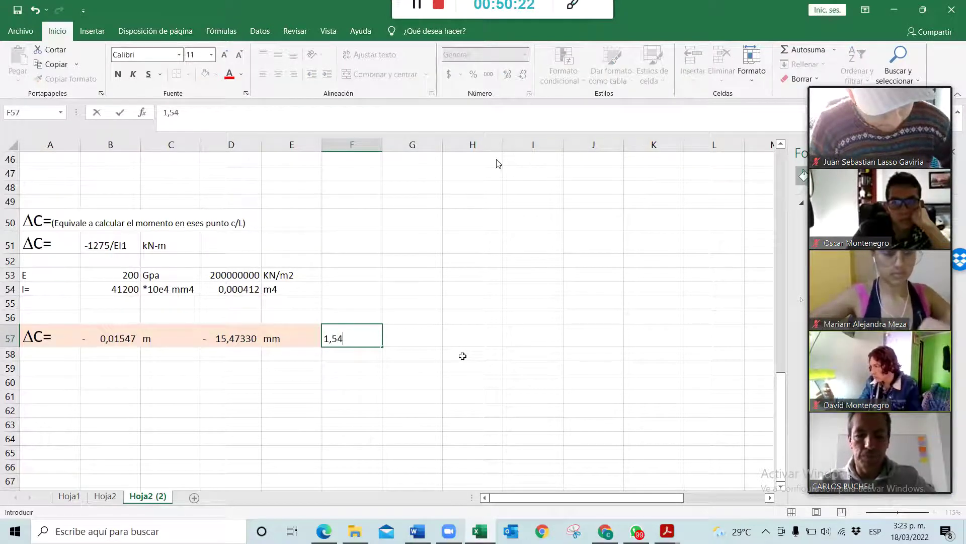
type(" cm")
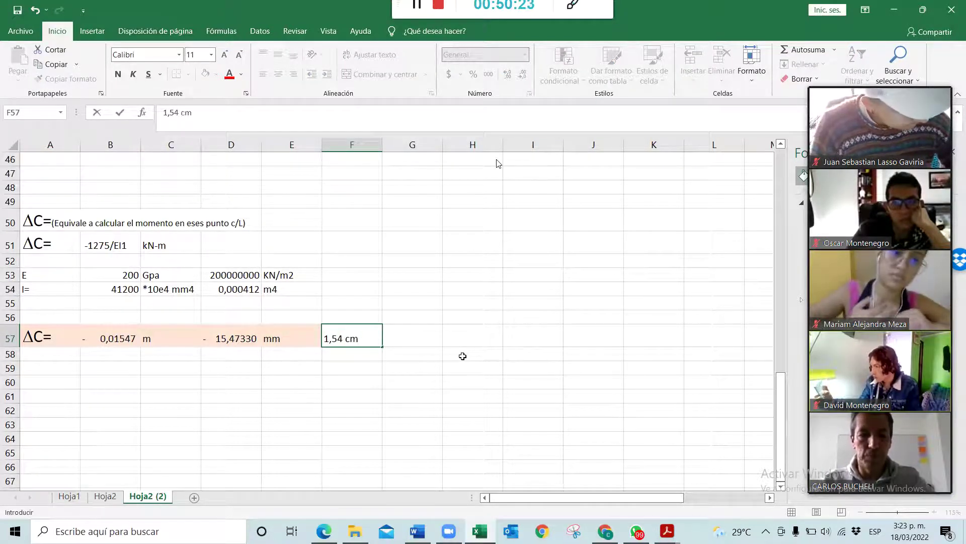
key("Return")
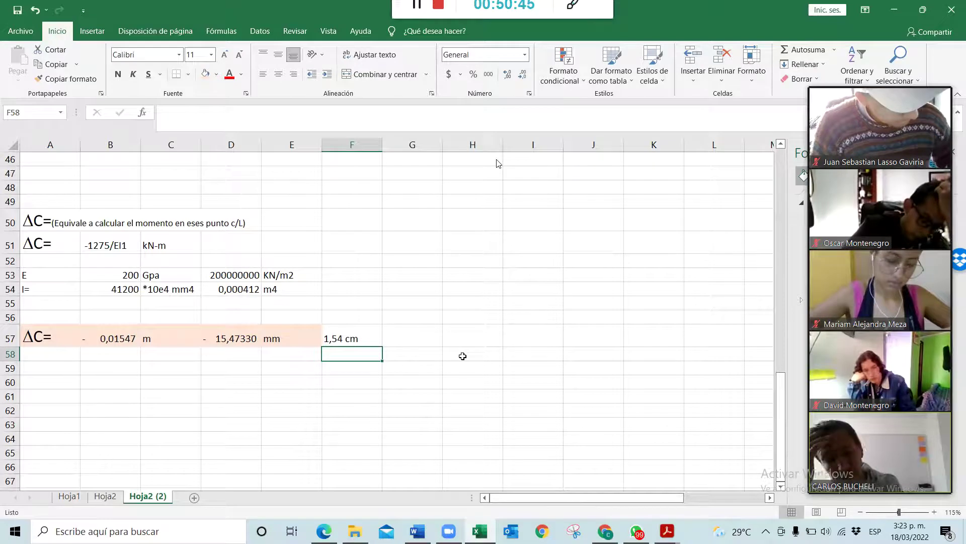
- Enter the label deflexion maxima = L/360 in A59, below the ΔC result
key("Down")
key("Left")
key("Left")
key("Left")
key("Left")
key("Left")
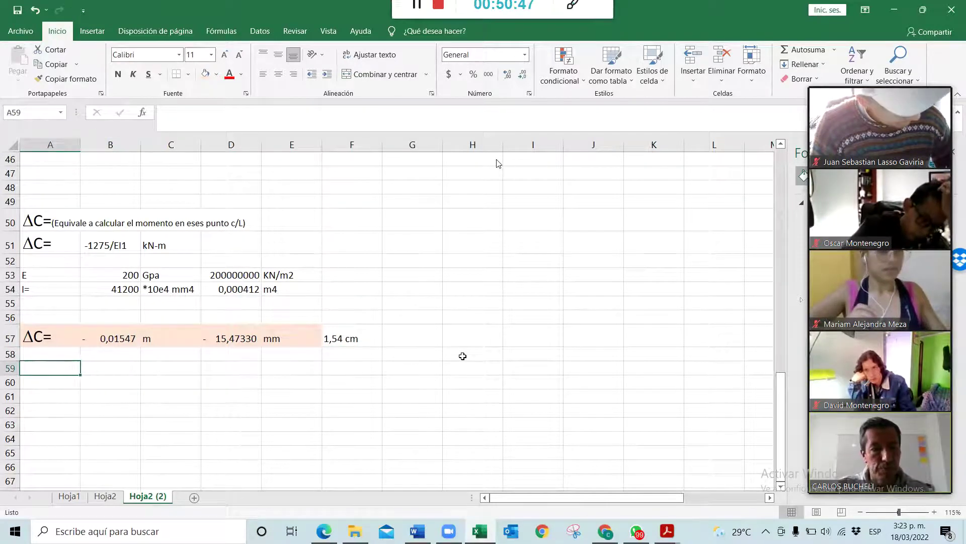
type("defle")
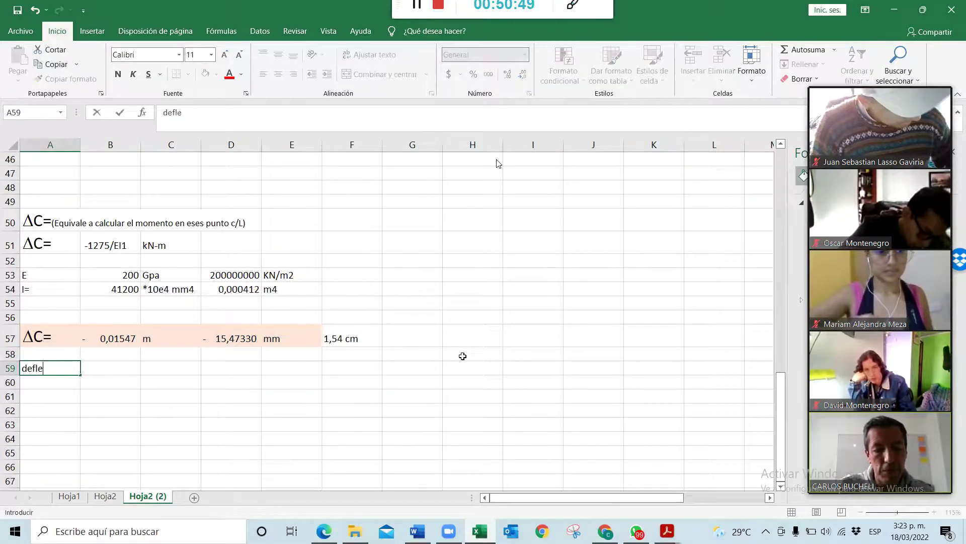
type("xion ma")
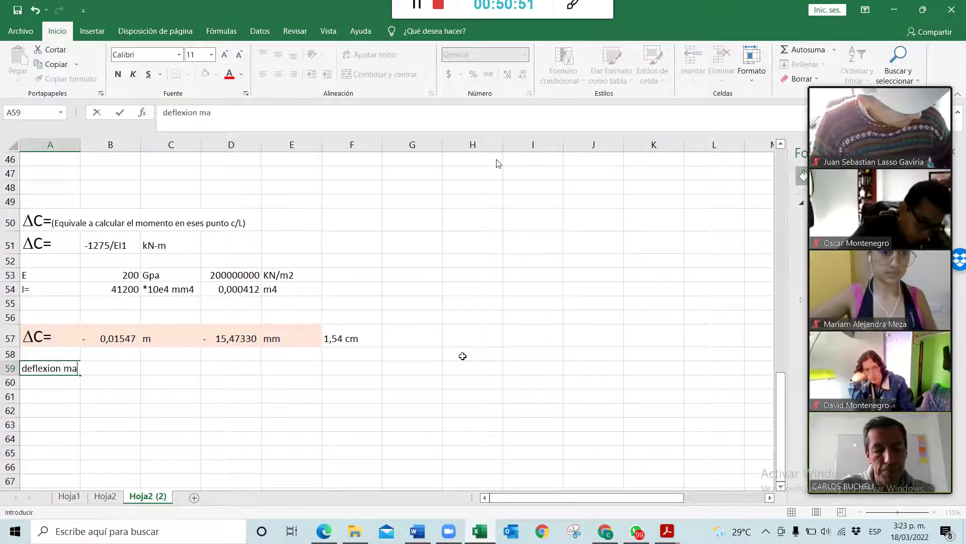
type("xima = L/360")
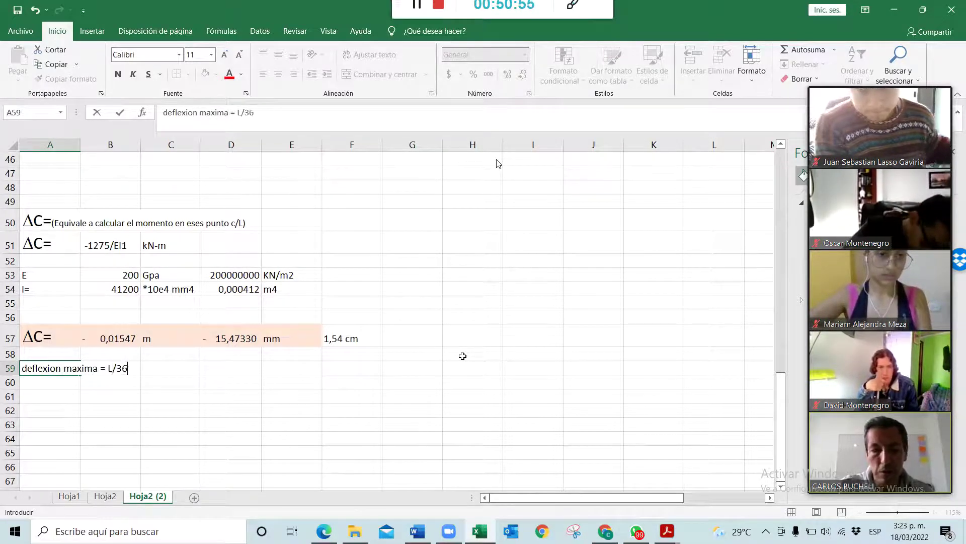
key("Return")
- Calculate the maximum deflection in C59 with the formula +12/360 and enter the unit m in D59
key("Up")
key("Right")
key("Right")
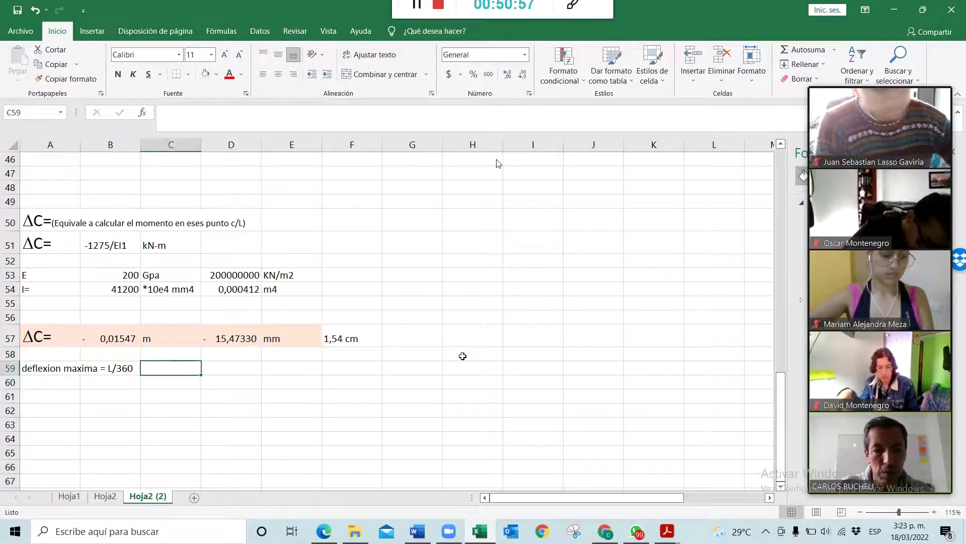
type("+")
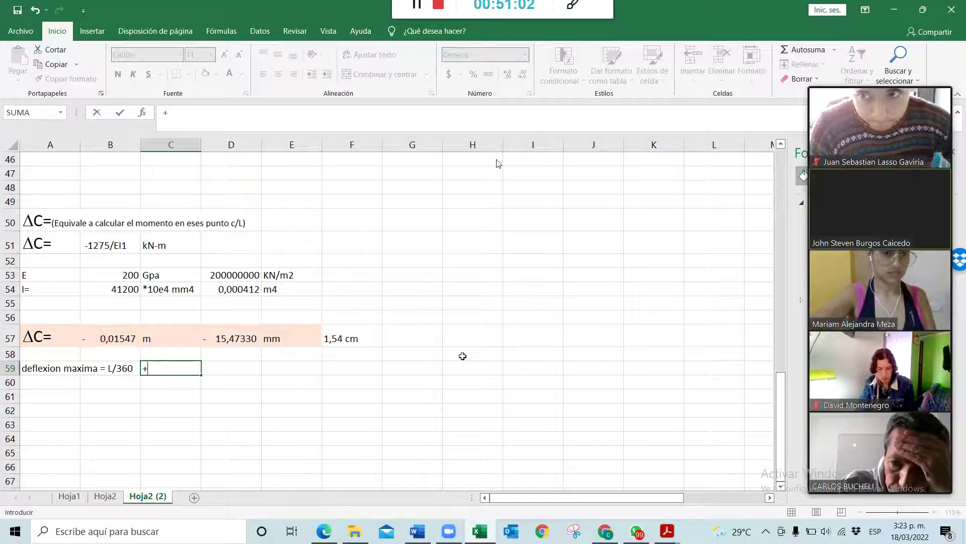
type("12/360")
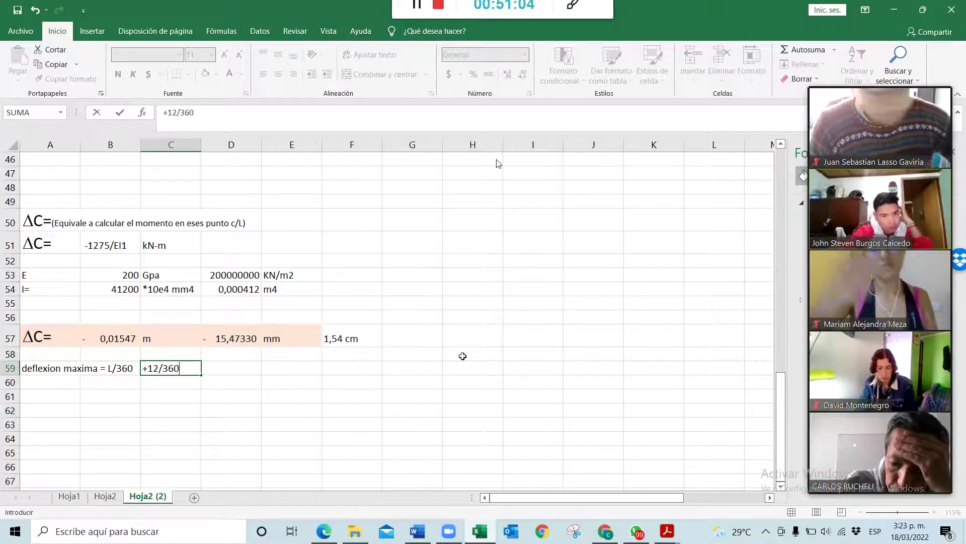
key("Return")
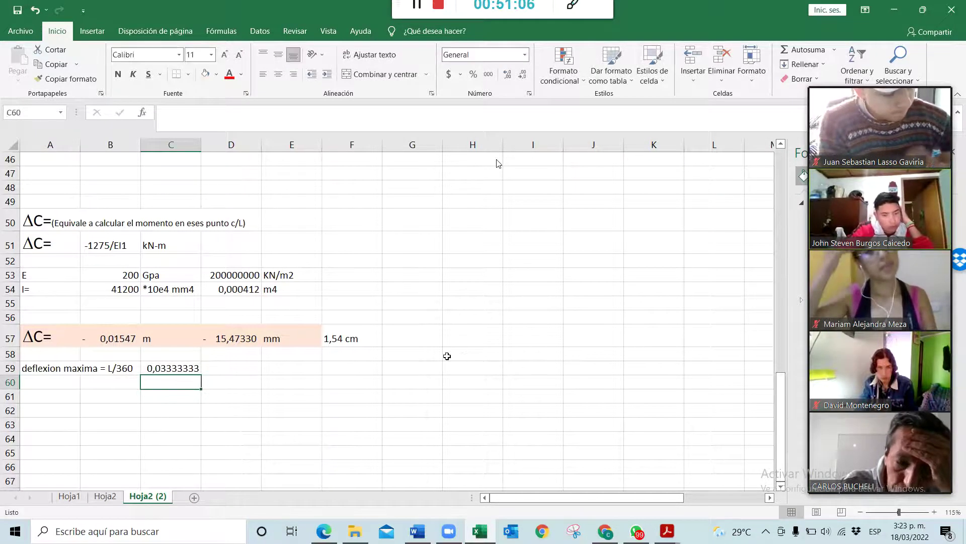
key("Up")
key("Right")
type("m")
key("Return")
- Format the maximum deflection in C59 in thousands-separator style with four decimals
left_click(196, 363)
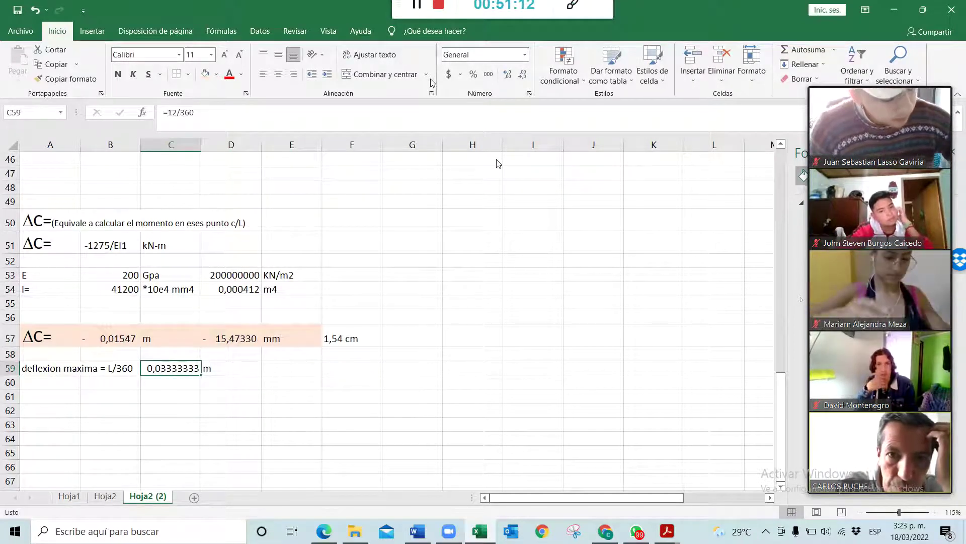
left_click(488, 74)
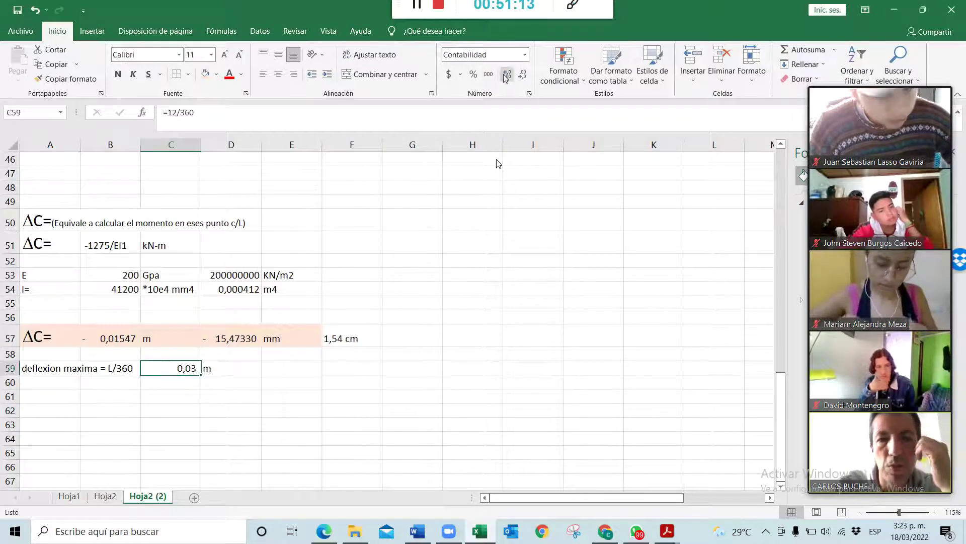
left_click(506, 76)
left_click(506, 76)
left_click(258, 420)
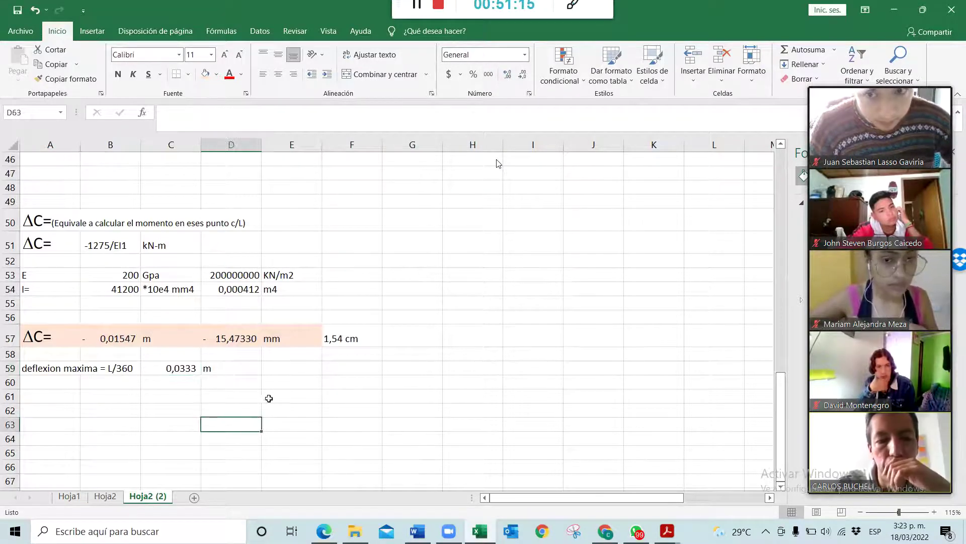
- Bring the ΔC value into E59 with a reference to B57 and enter the unit m in F59
left_click(296, 369)
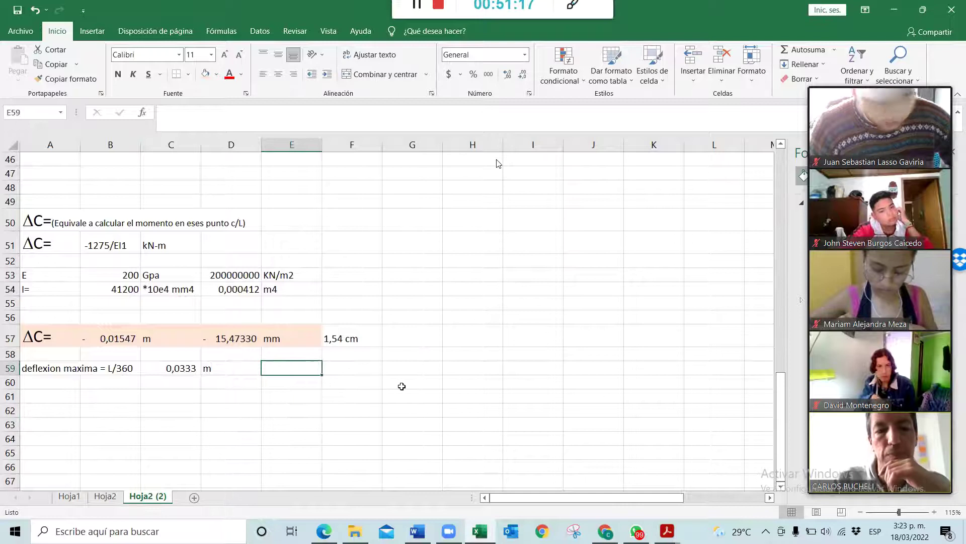
type("+")
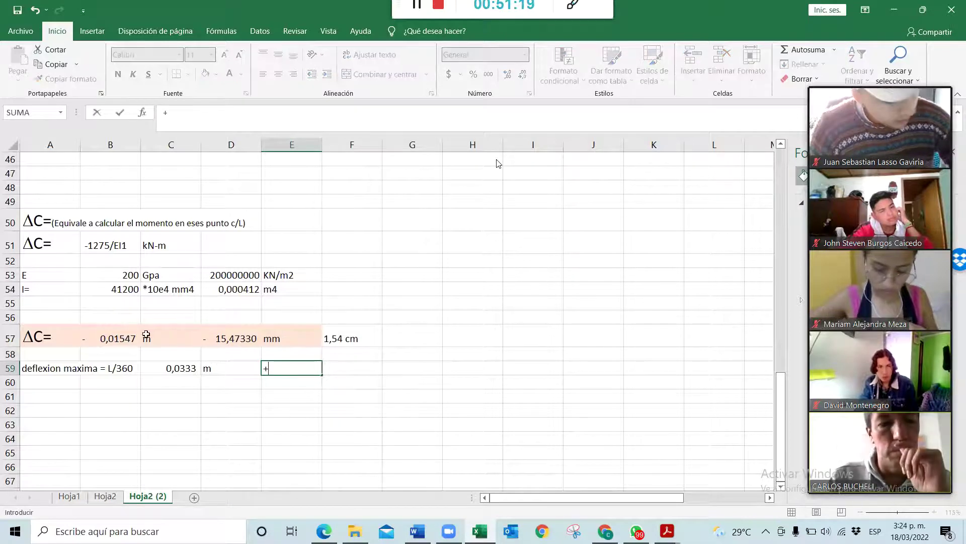
left_click(118, 338)
key("Return")
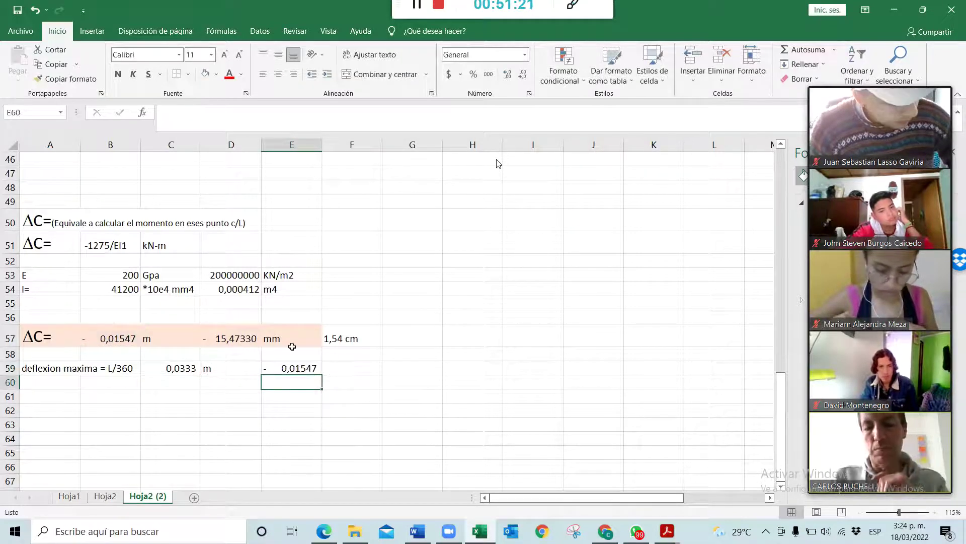
key("Up")
key("Right")
type("m")
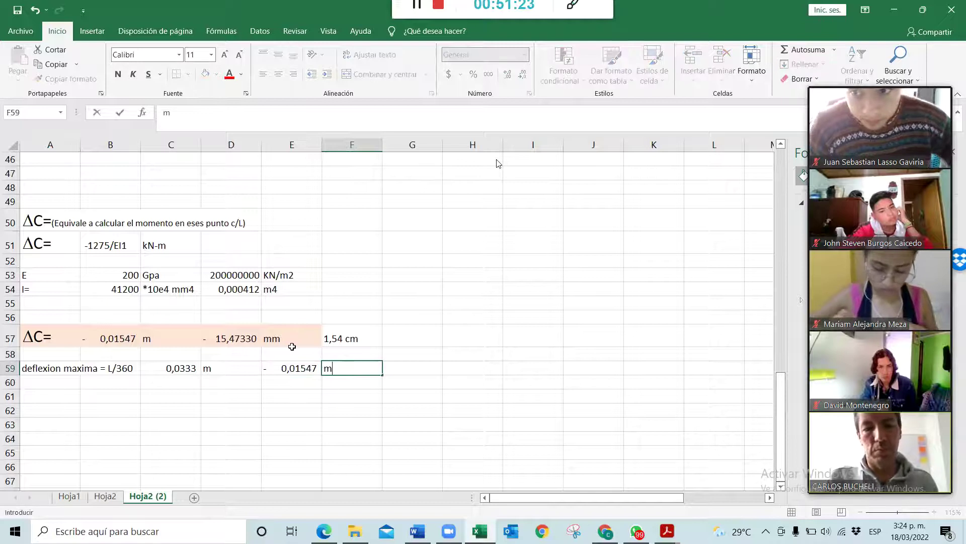
key("Return")
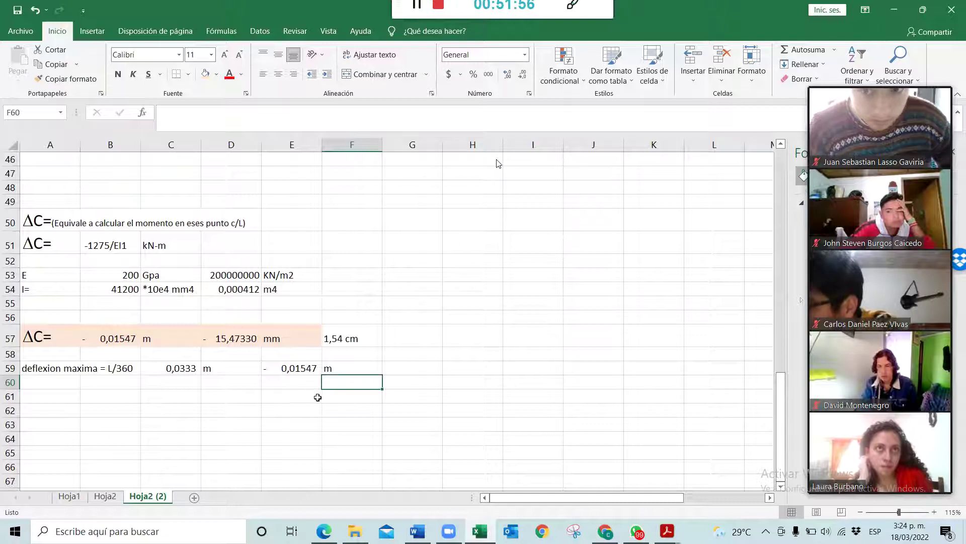
- Calculate twice the ΔC deflection in E60 with the formula +E59*2
left_click(299, 382)
type("=E59*2")
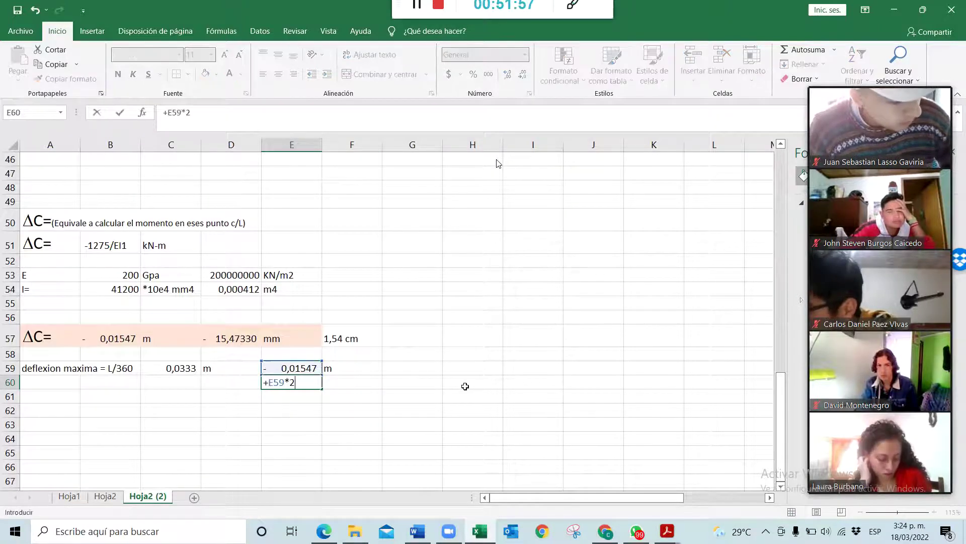
key("Return")
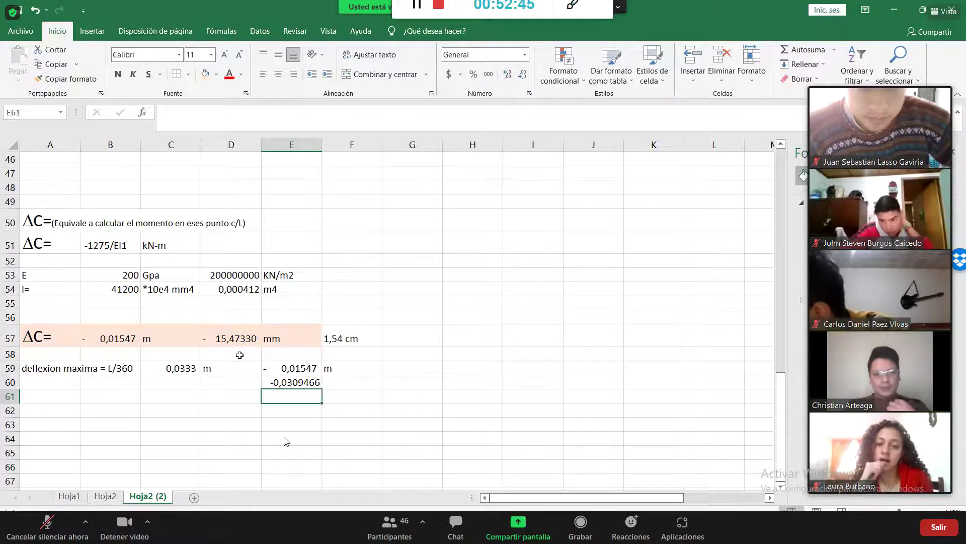
- Review the beam and conjugate-beam diagrams above, and clear the doubled deflection from E60
scroll(286, 441, "up", 4)
scroll(295, 437, "up", 4)
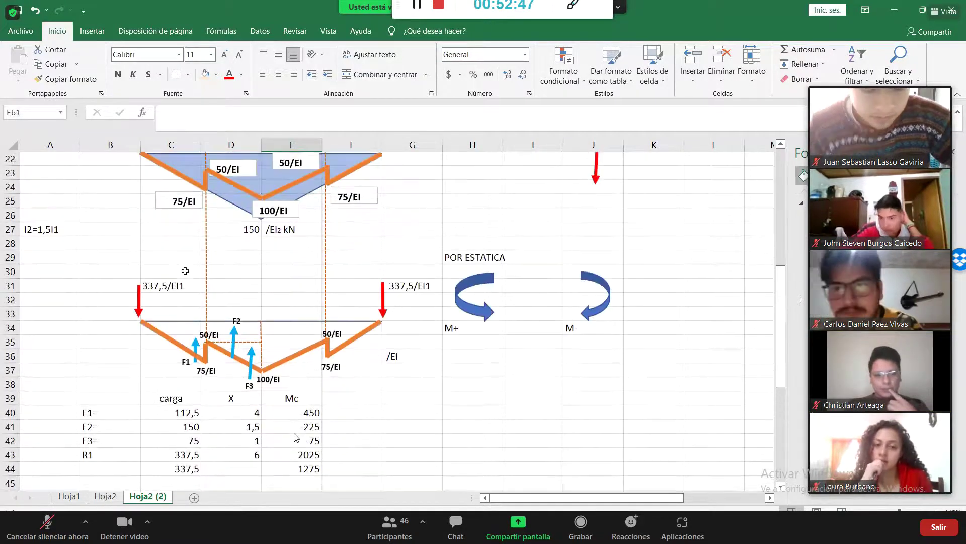
scroll(297, 434, "up", 3)
scroll(297, 432, "up", 1)
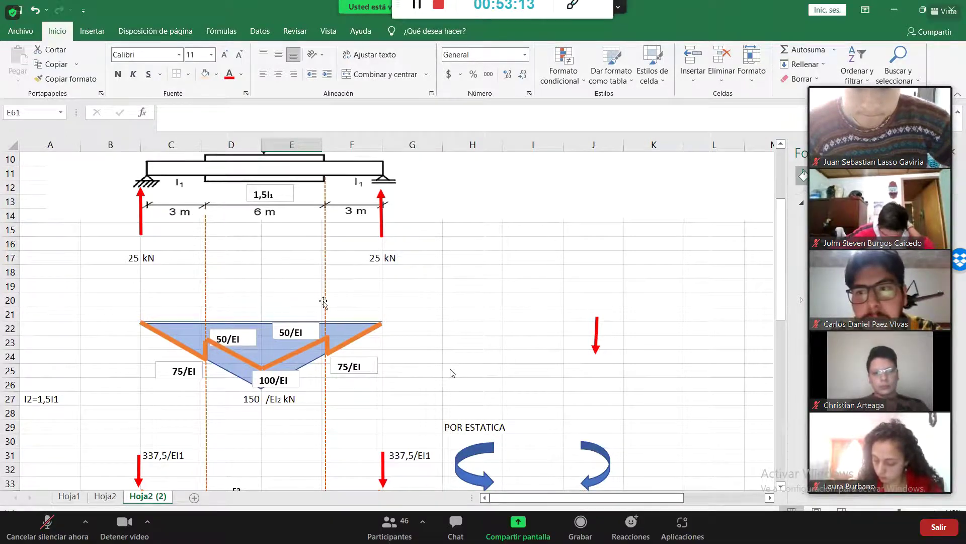
scroll(480, 356, "down", 11)
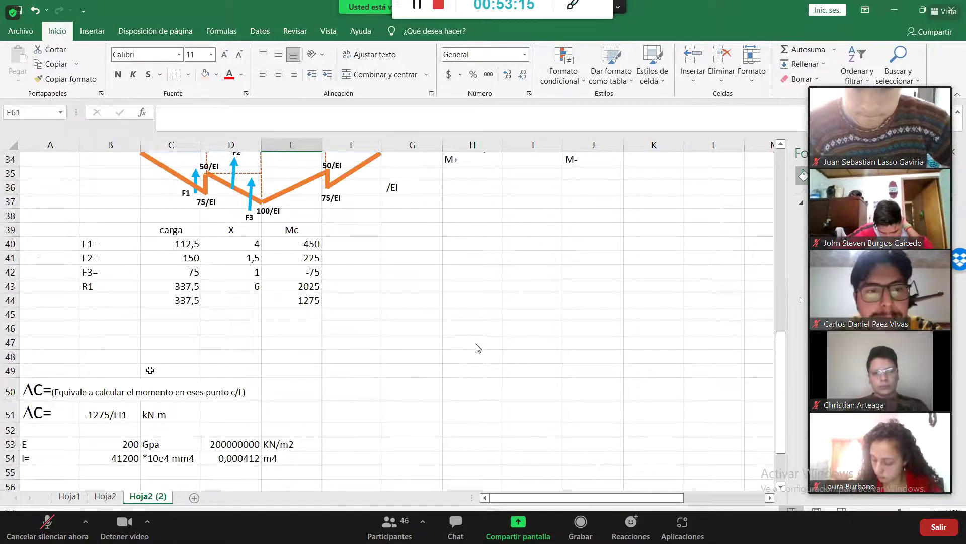
scroll(276, 379, "down", 1)
left_click(278, 382)
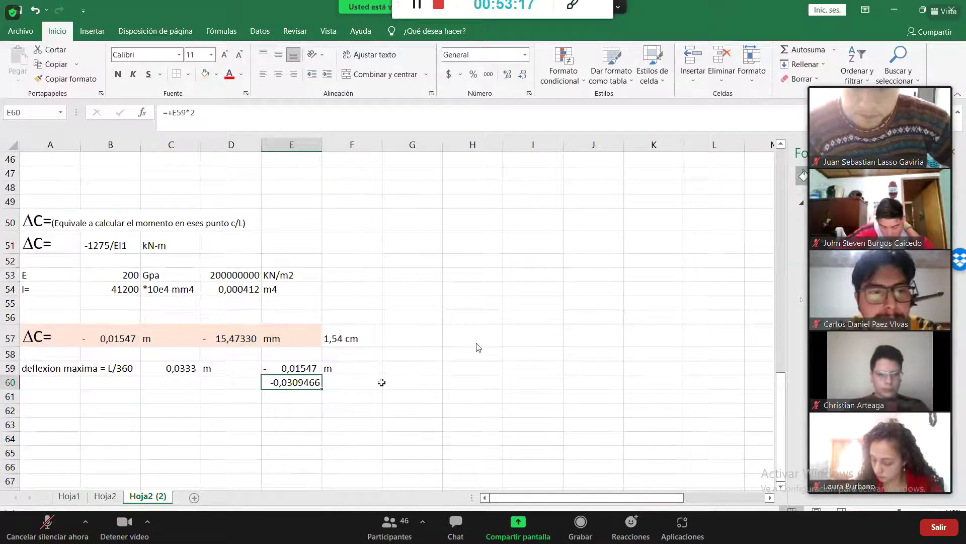
key("Delete")
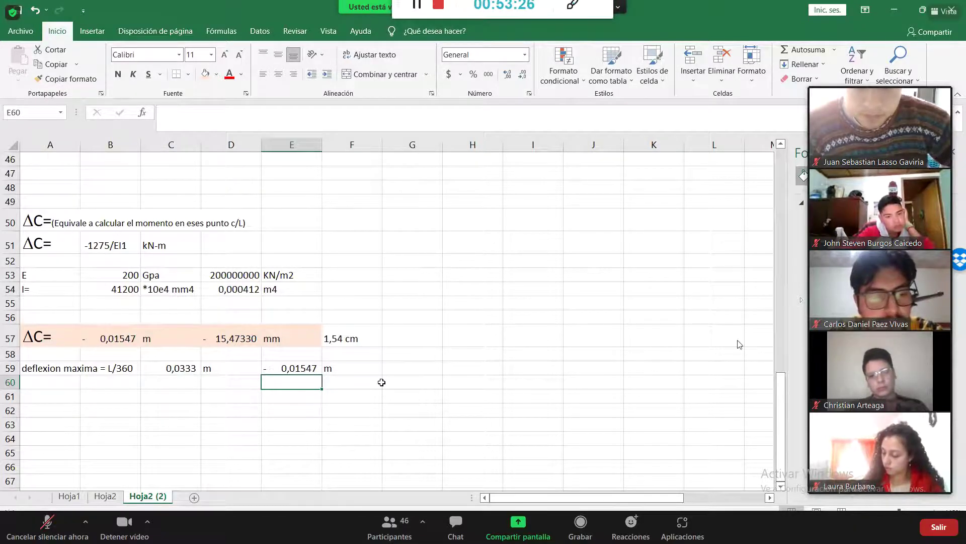
- Show the Zoom participant videos in gallery view and page back and forth through the attendees
left_click(869, 79)
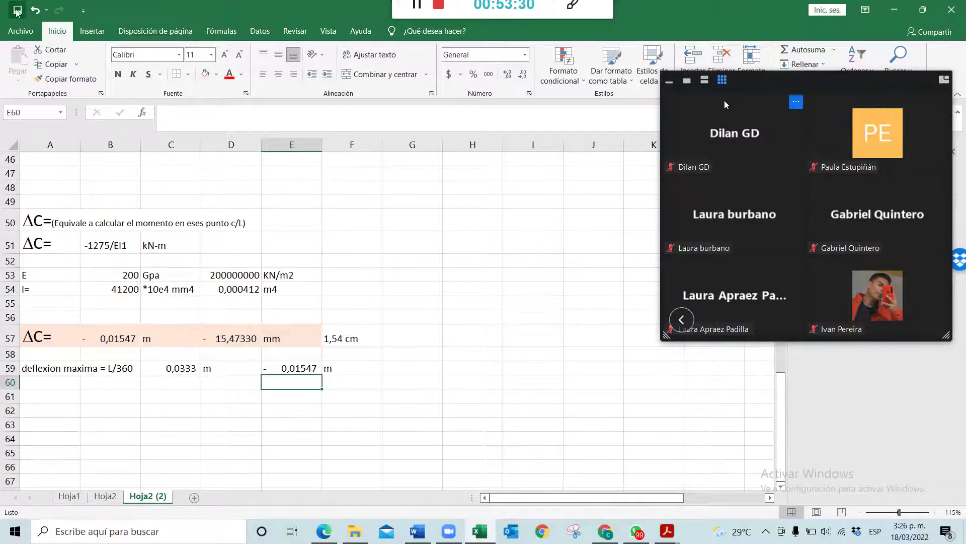
left_click(683, 320)
left_click(683, 320)
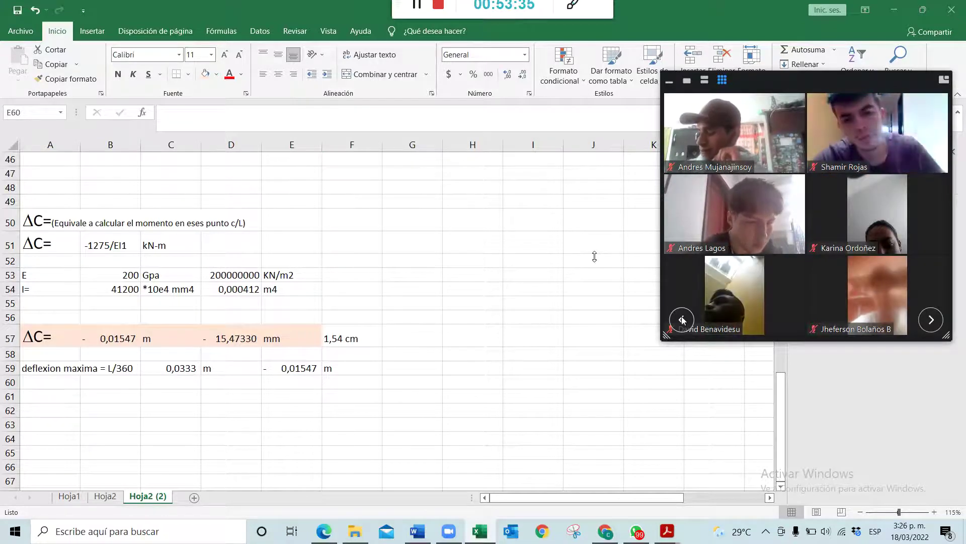
left_click(683, 320)
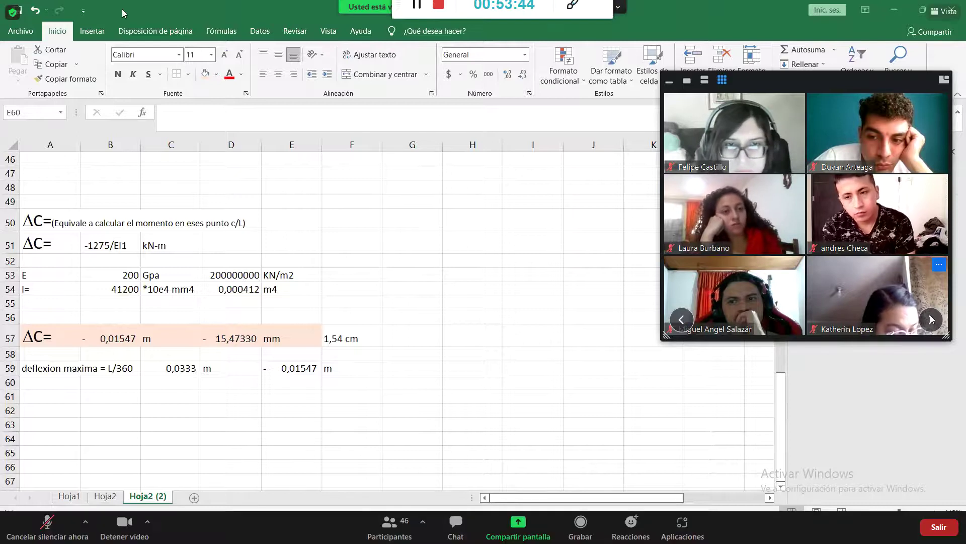
left_click(931, 319)
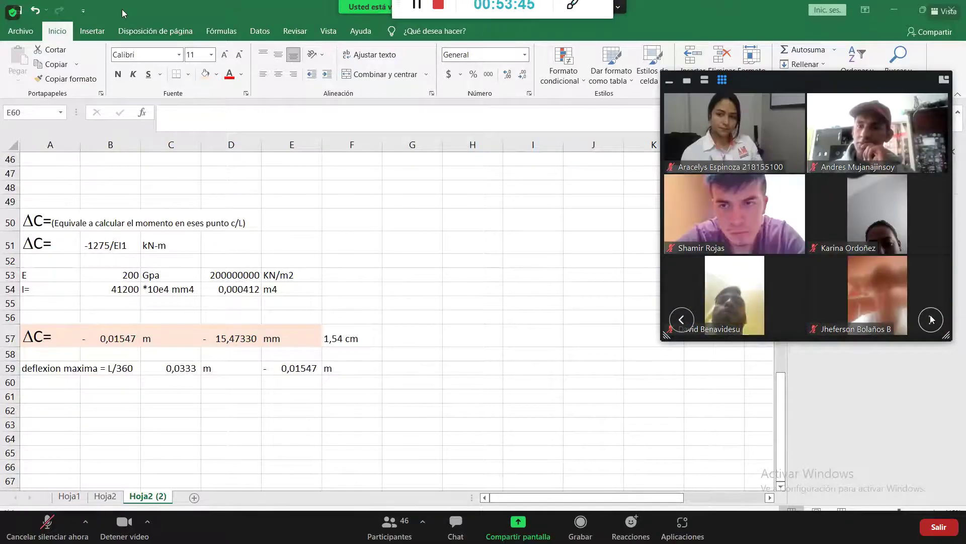
left_click(931, 320)
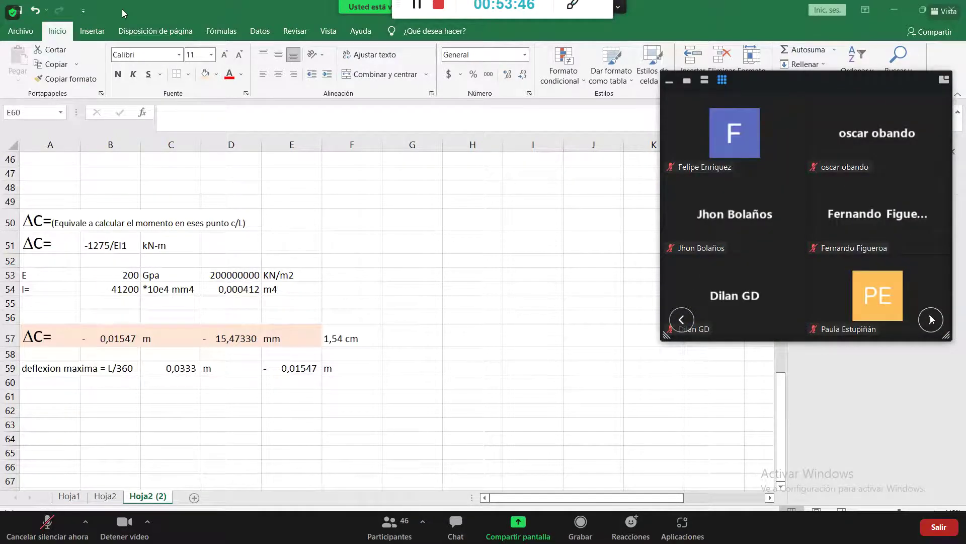
left_click(683, 319)
left_click(683, 320)
left_click(683, 319)
left_click(682, 319)
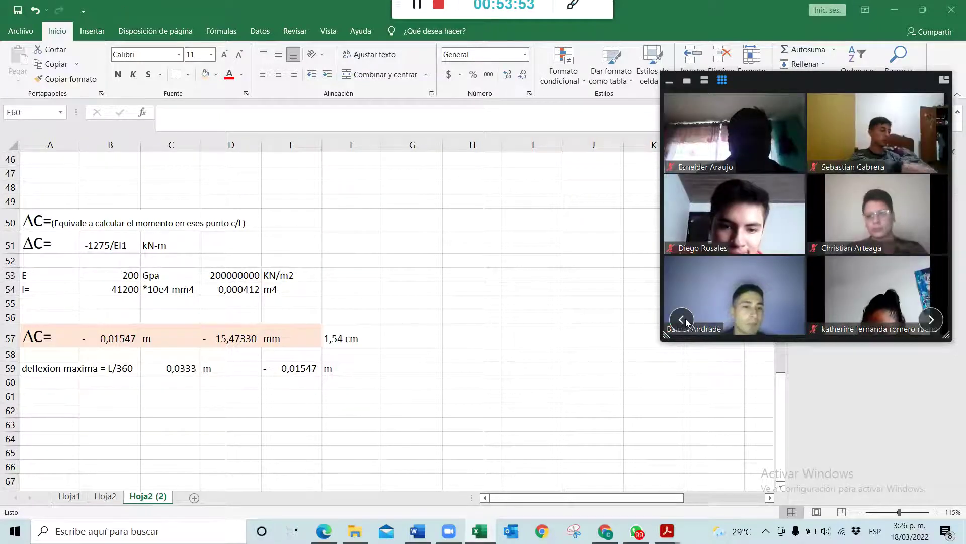
left_click(685, 320)
left_click(685, 321)
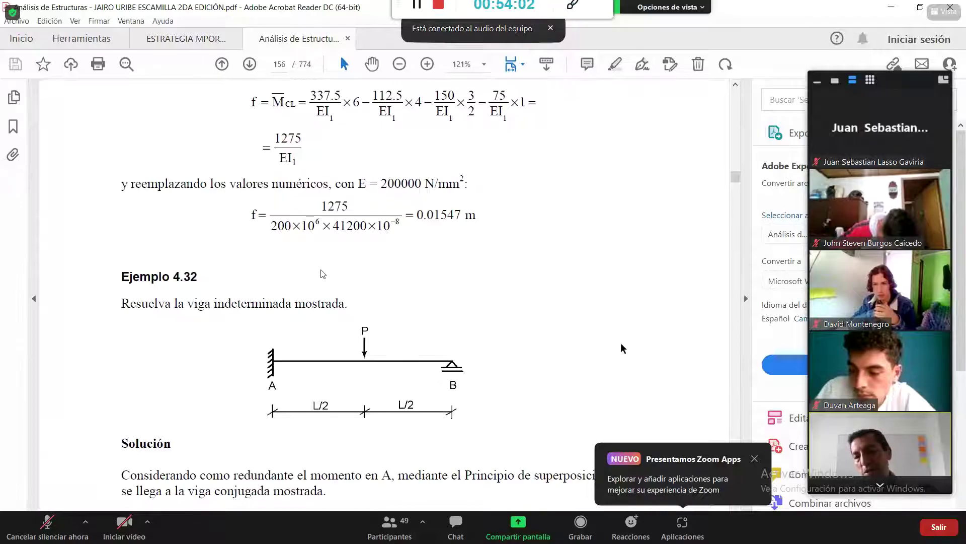
- Turn on the camera video in the Zoom meeting, with the Análisis de Estructuras PDF on screen
key("alt+v")
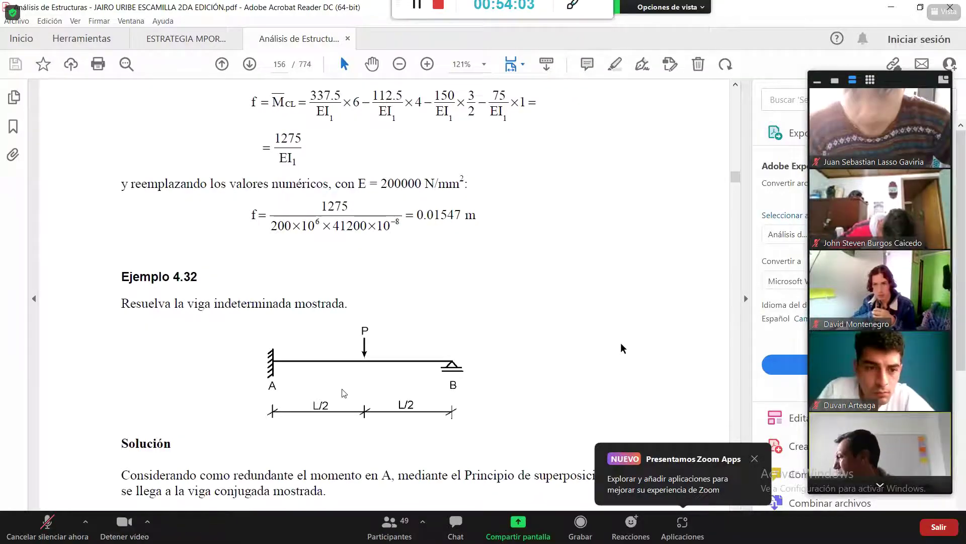